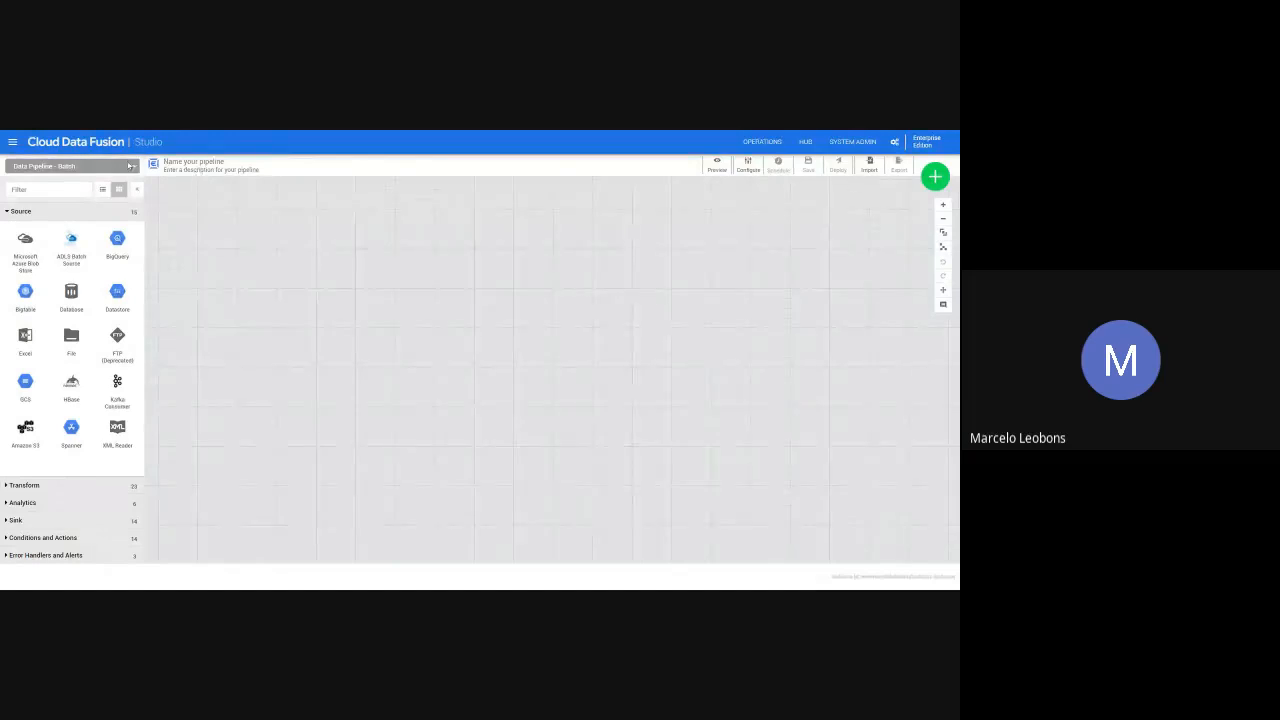
- Name the pipeline Webinar_Pipeline, give it the description "Nosso primeiro pipeline" and save the details
click(174, 168)
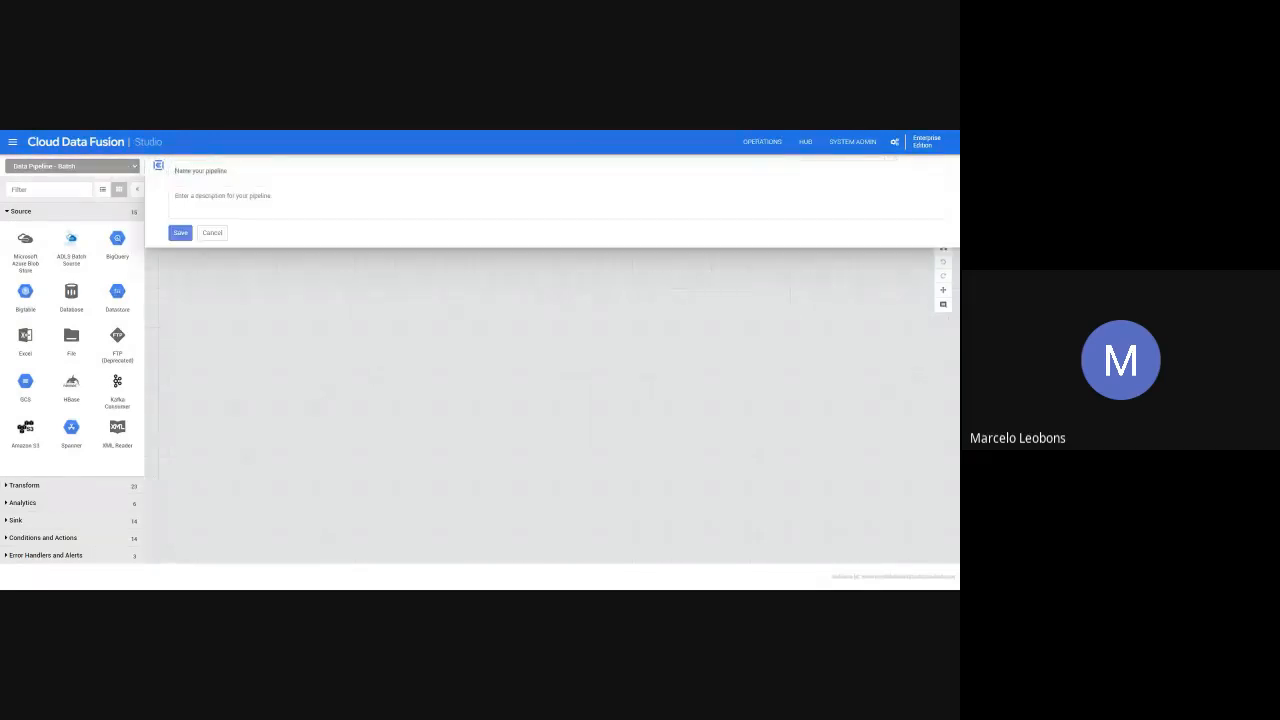
text(WebHoo)
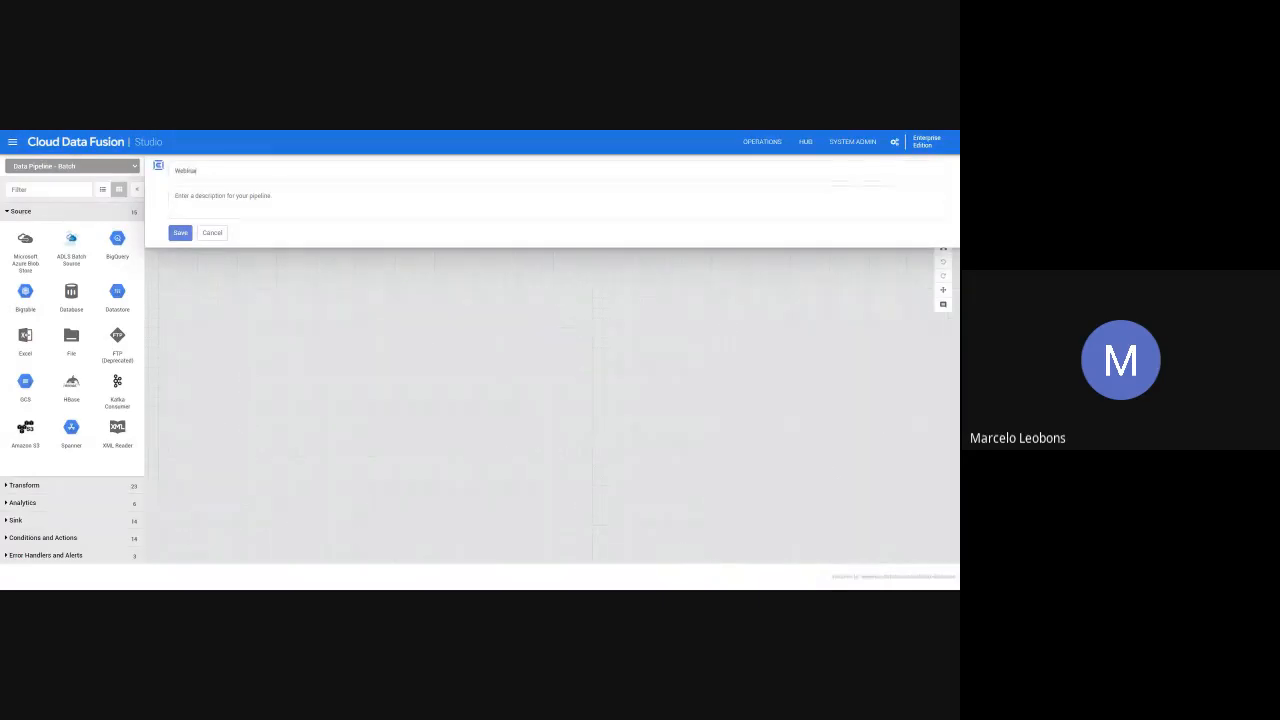
text(r_Pipeline)
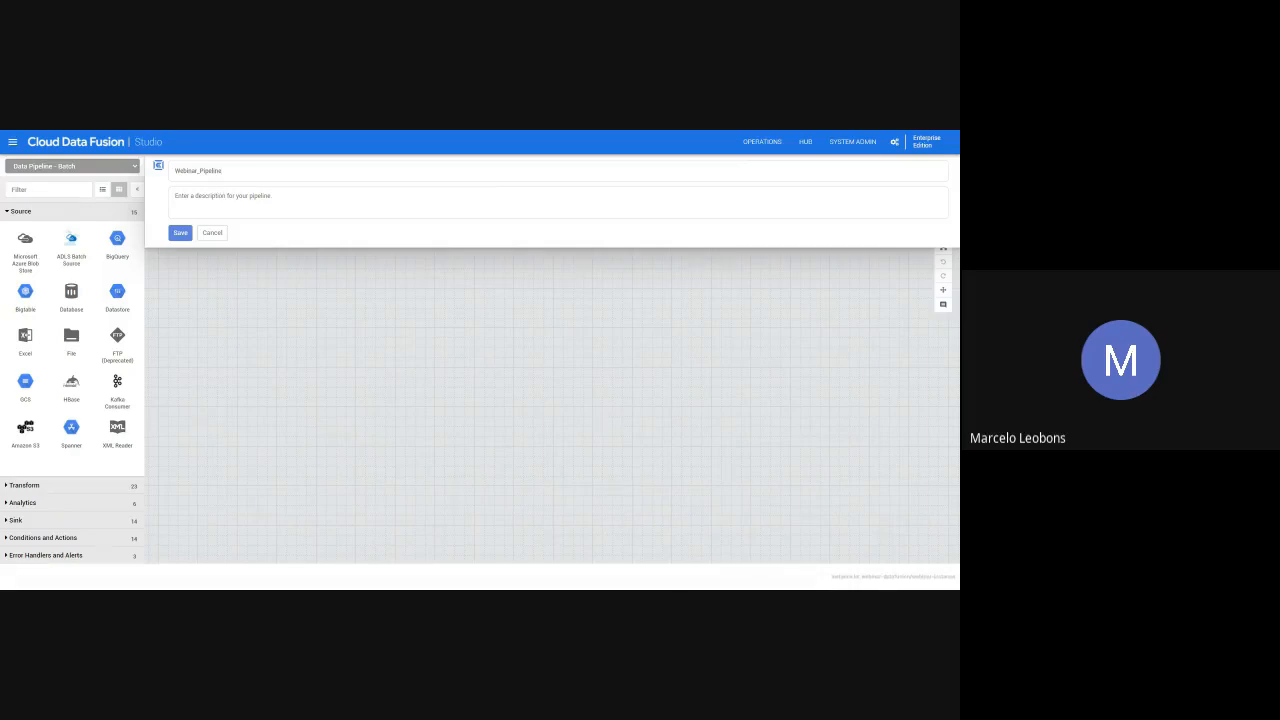
text(Nosso primeiro pipeline)
click(174, 236)
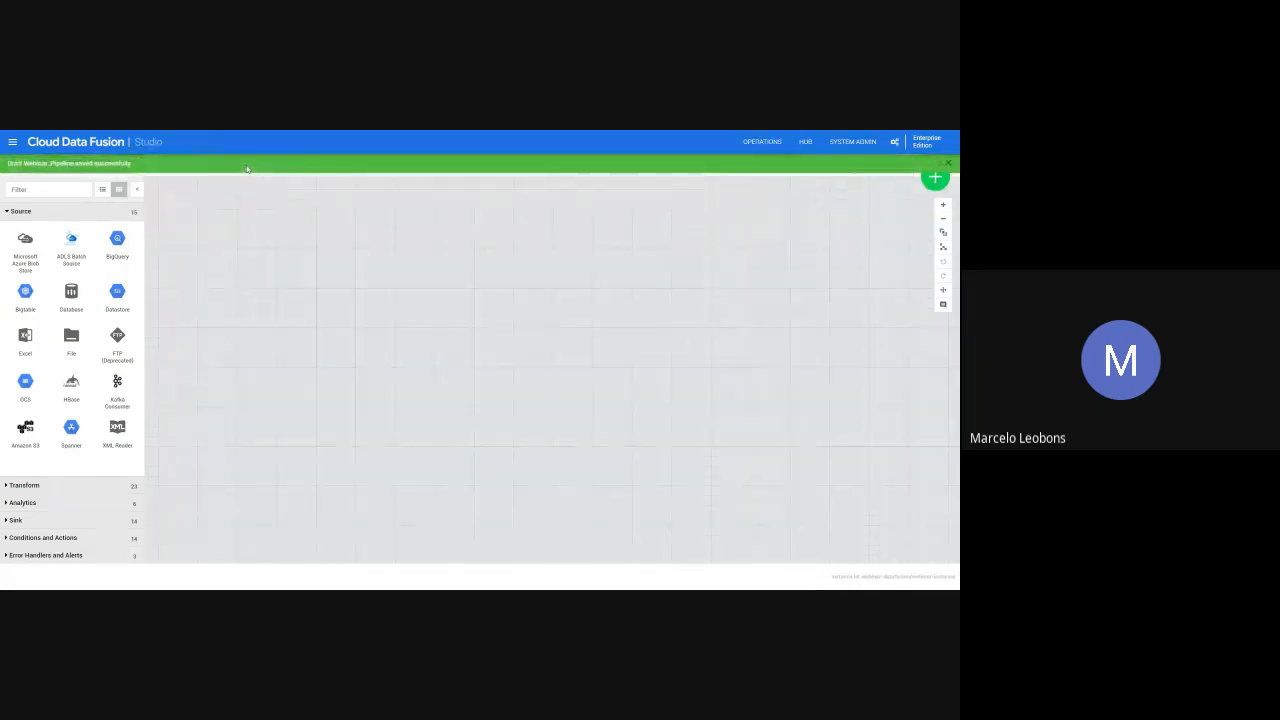
click(948, 164)
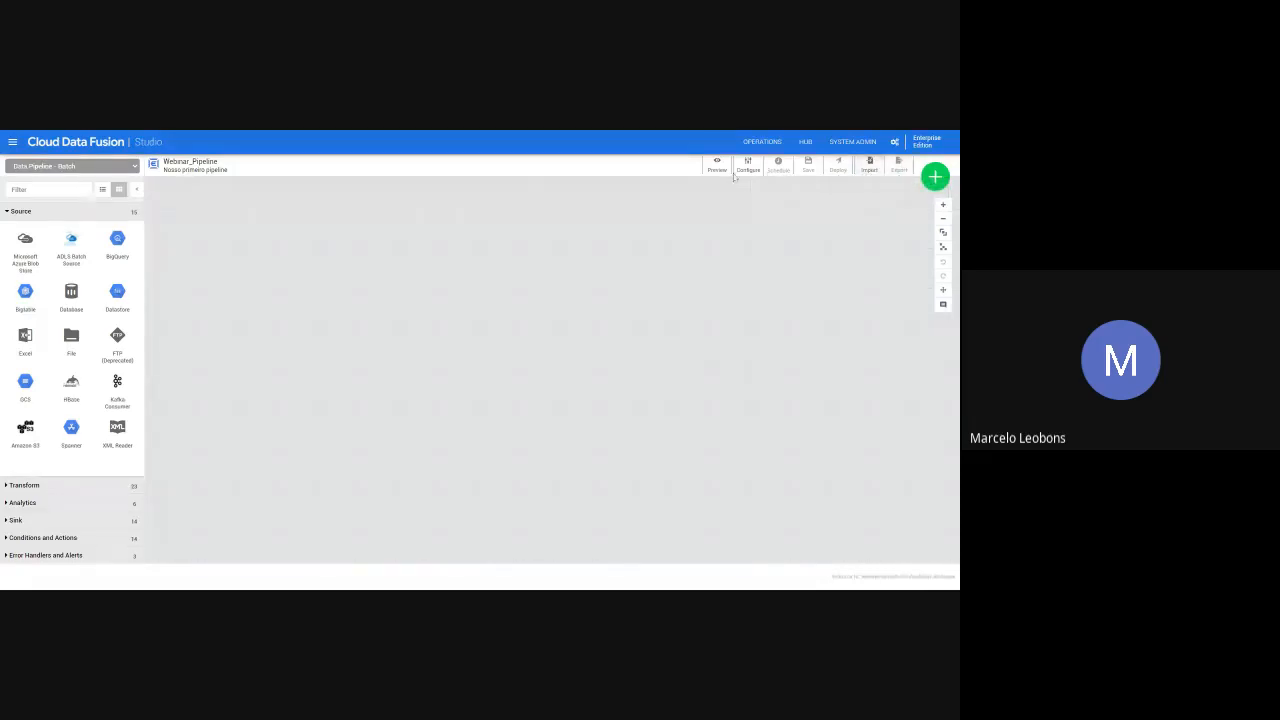
- Examine the entity types that can be added and the plugins available in each category, from Source to Error Handlers and Alerts
click(942, 185)
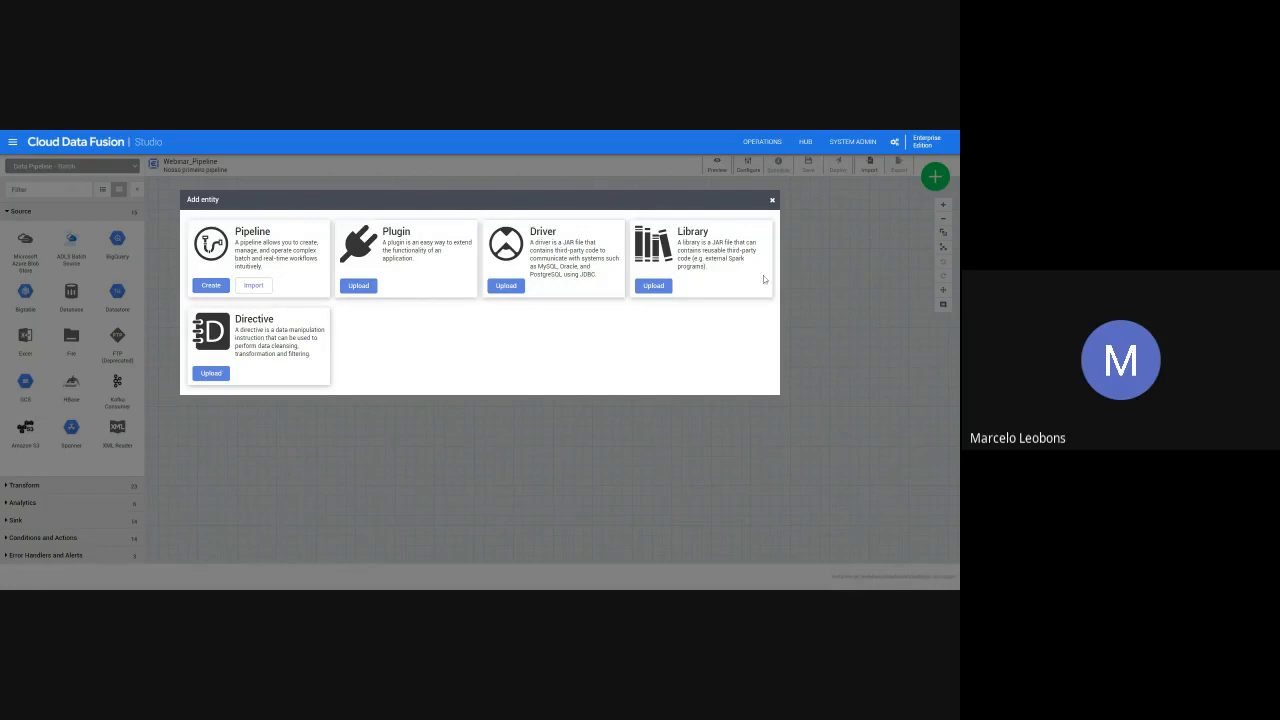
click(773, 201)
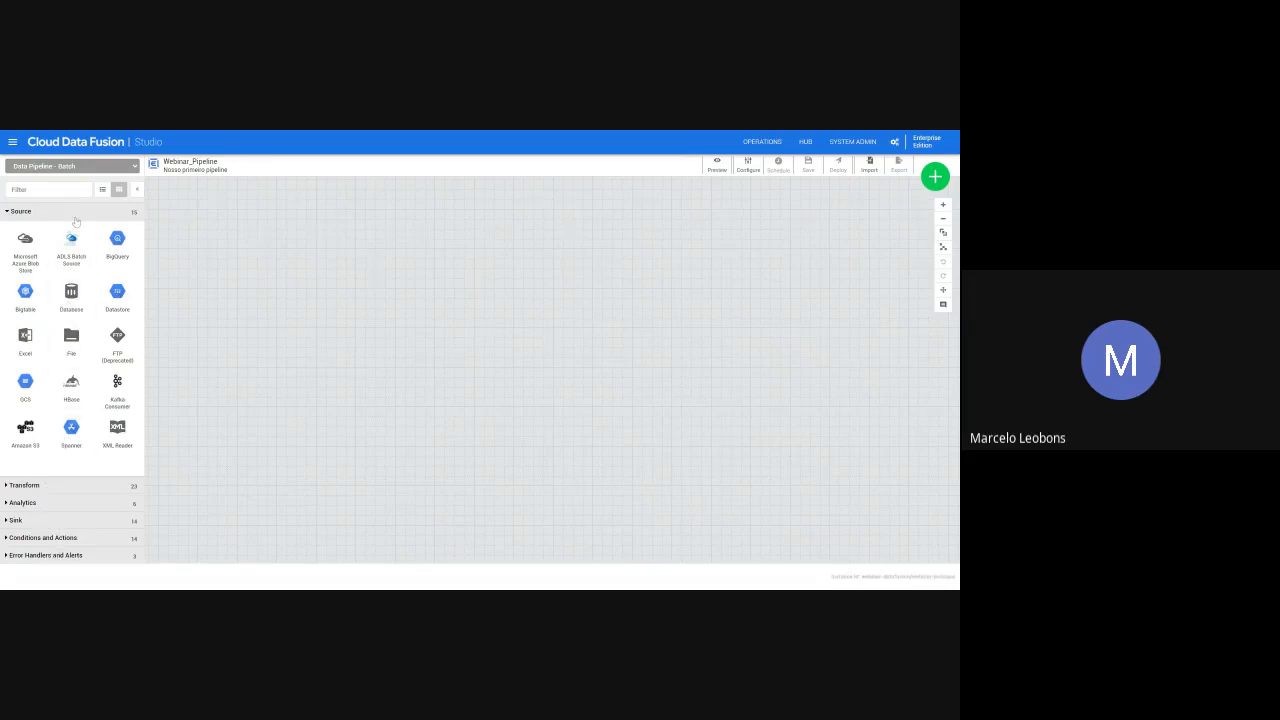
mouse_move(119, 251)
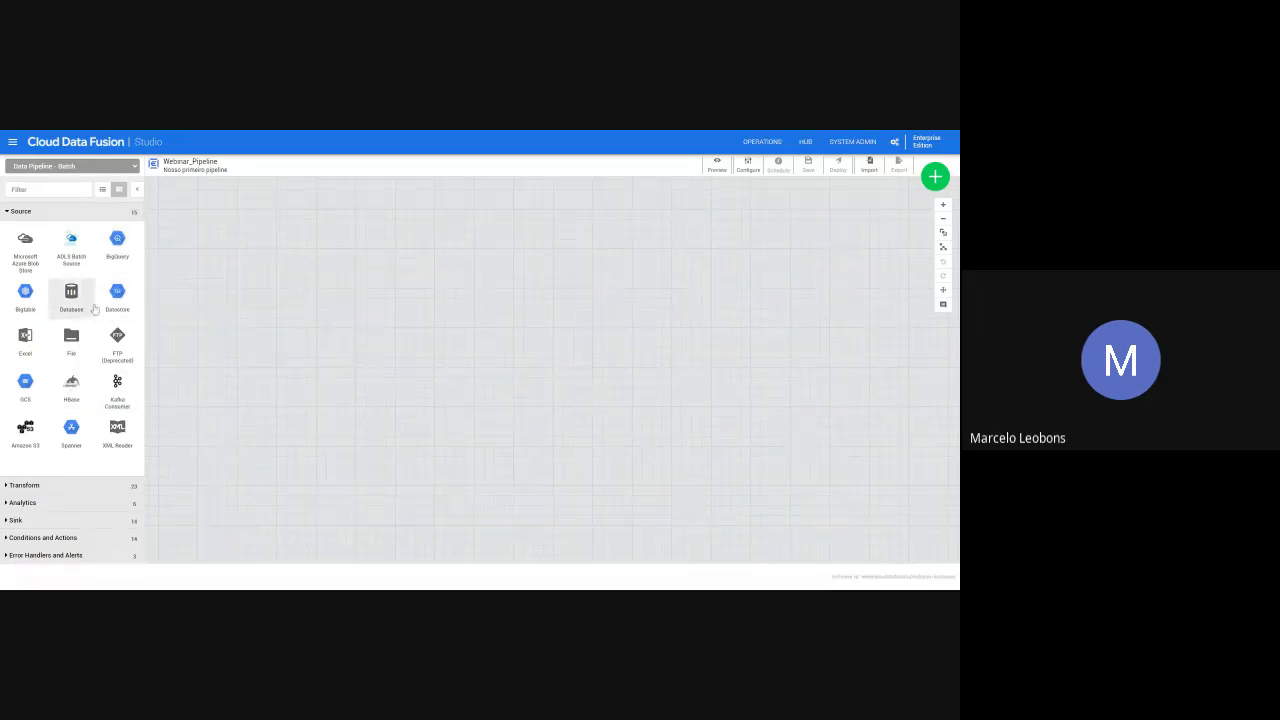
mouse_move(82, 305)
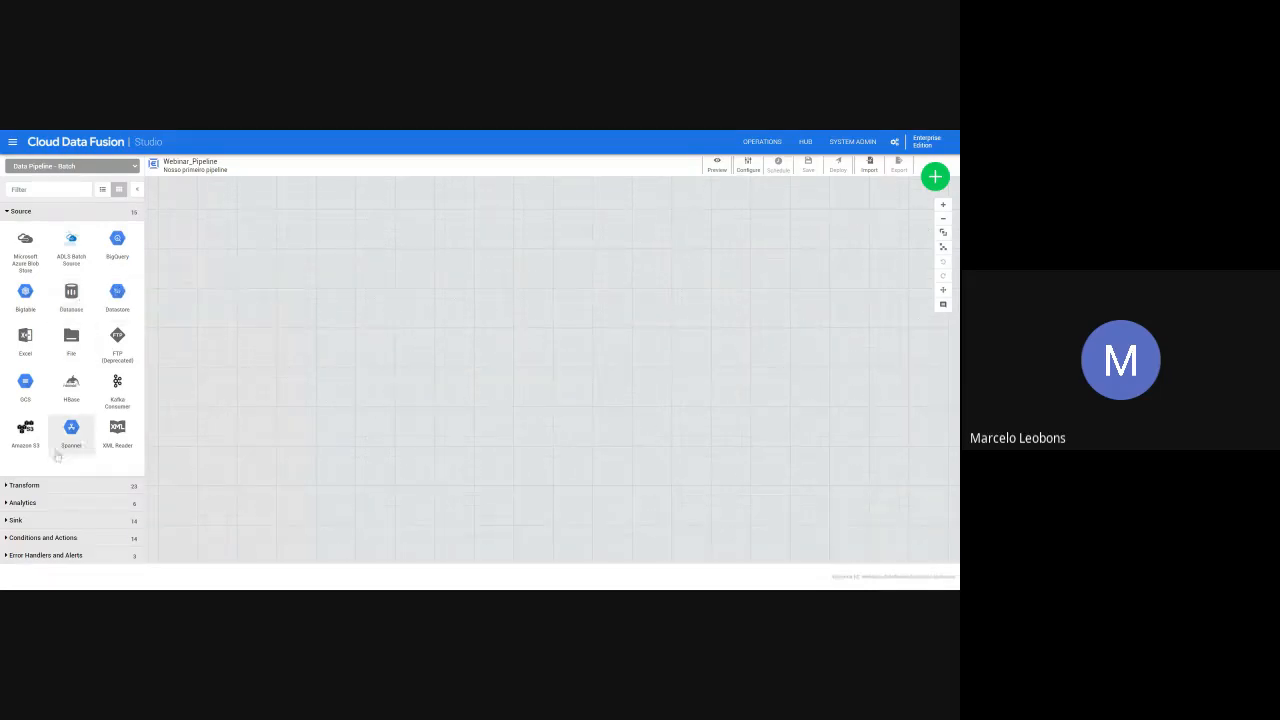
click(24, 485)
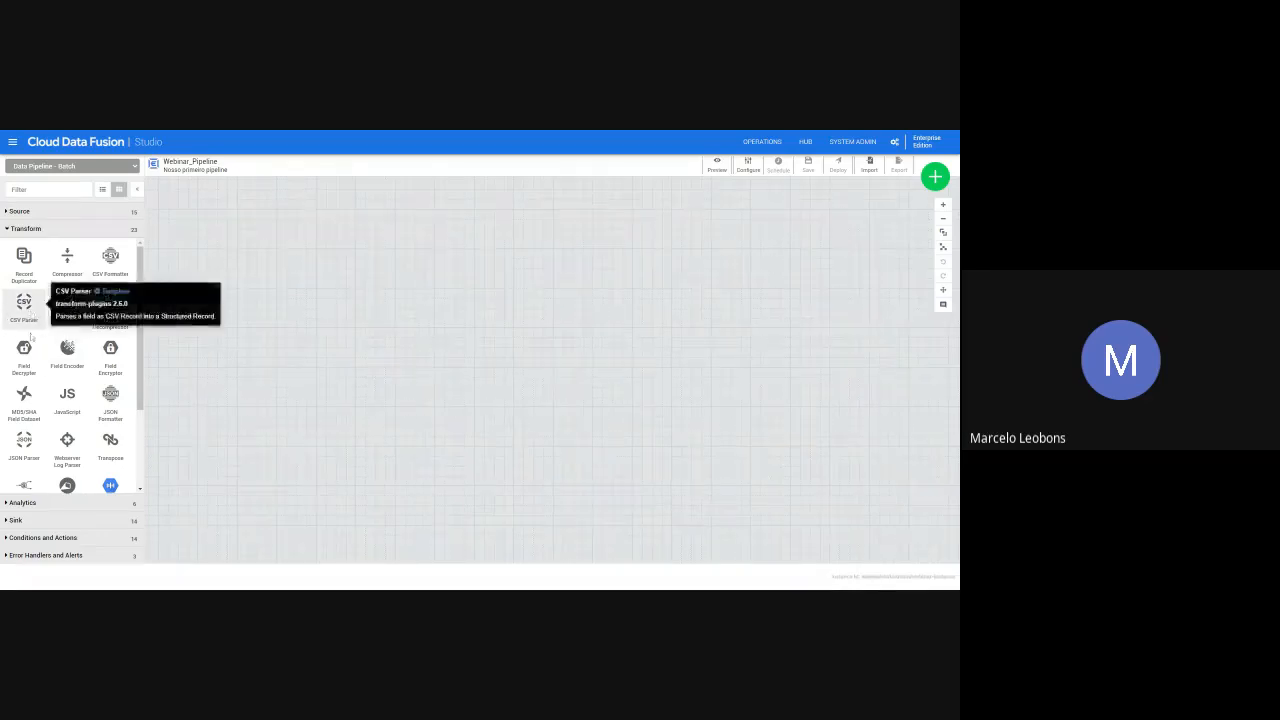
mouse_move(40, 403)
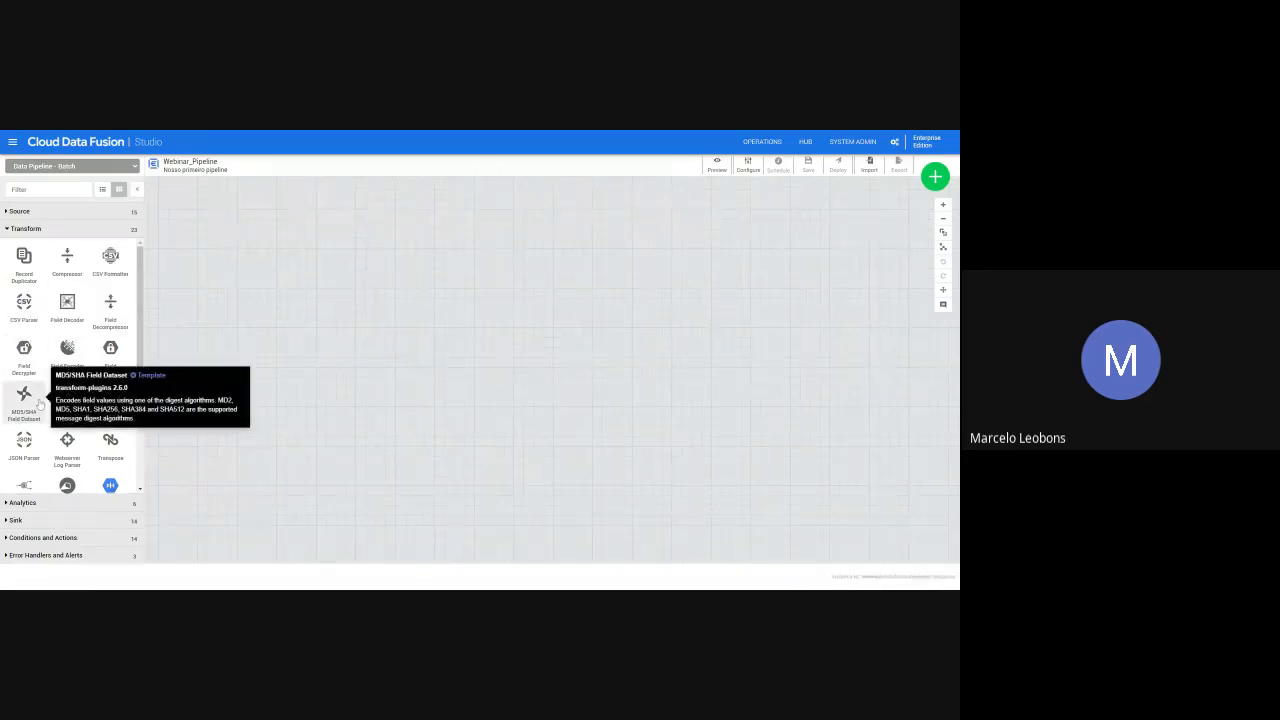
scroll(42, 403, down, 3)
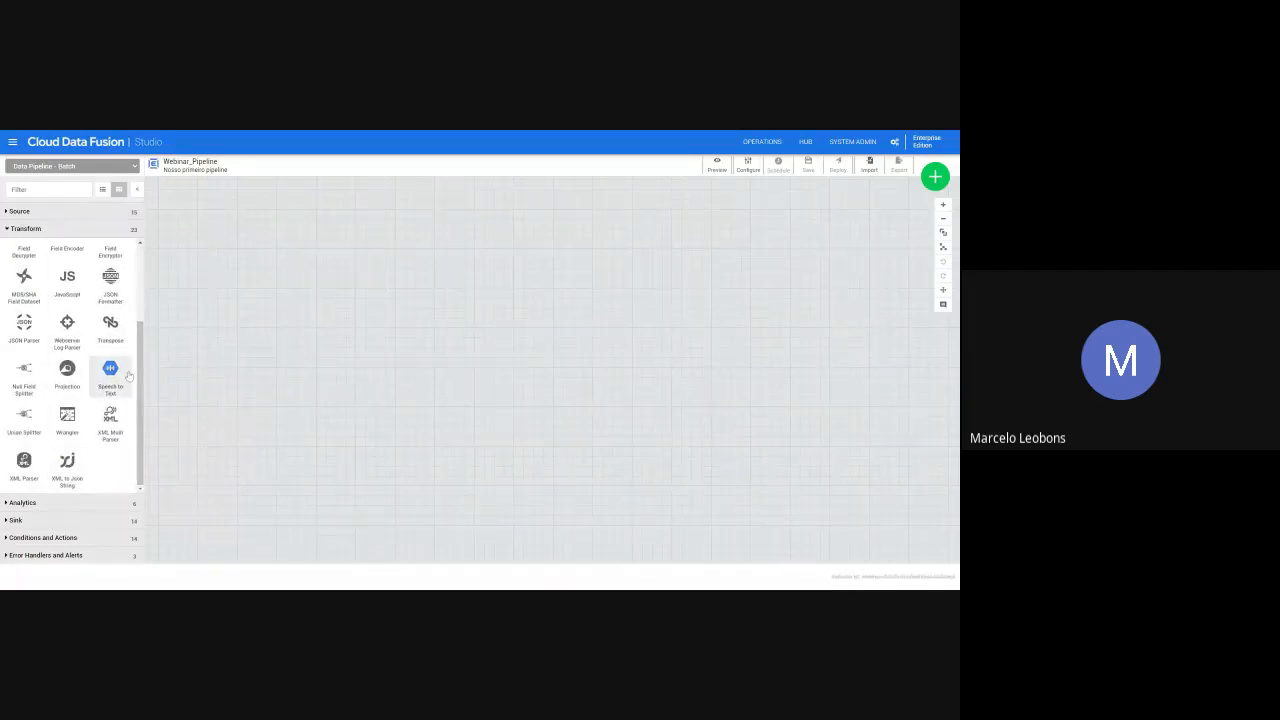
mouse_move(129, 373)
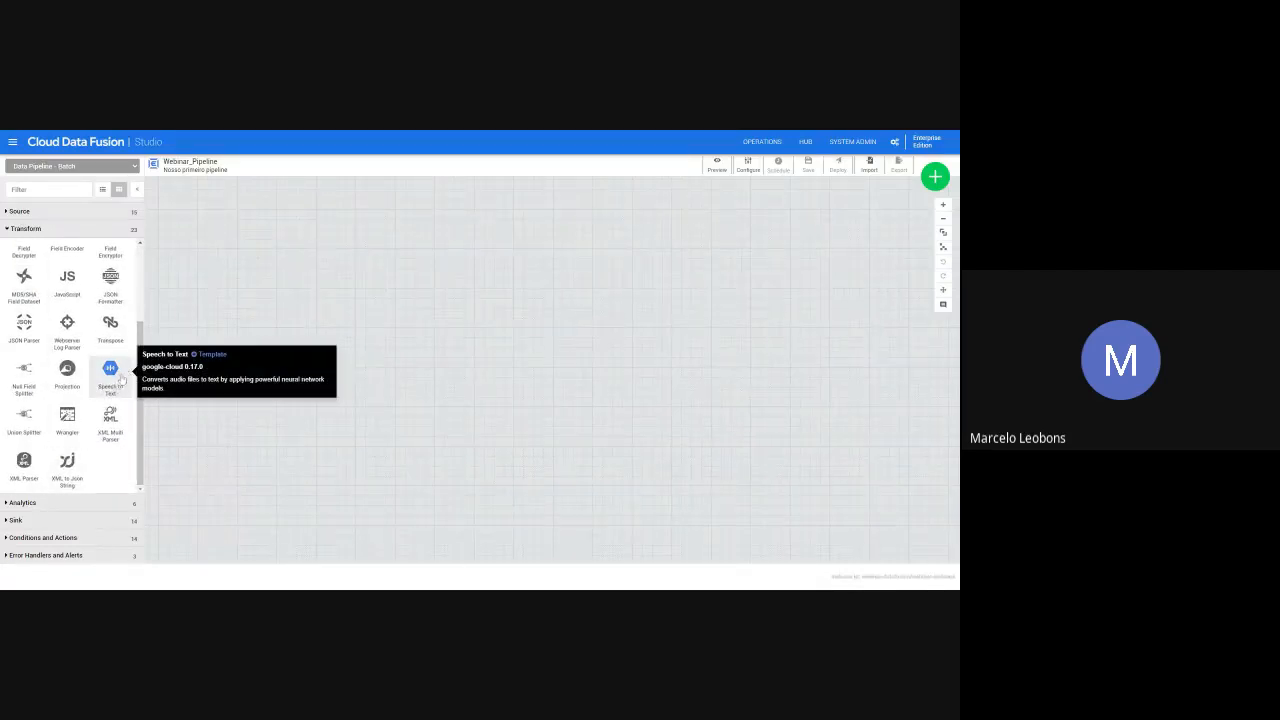
click(22, 503)
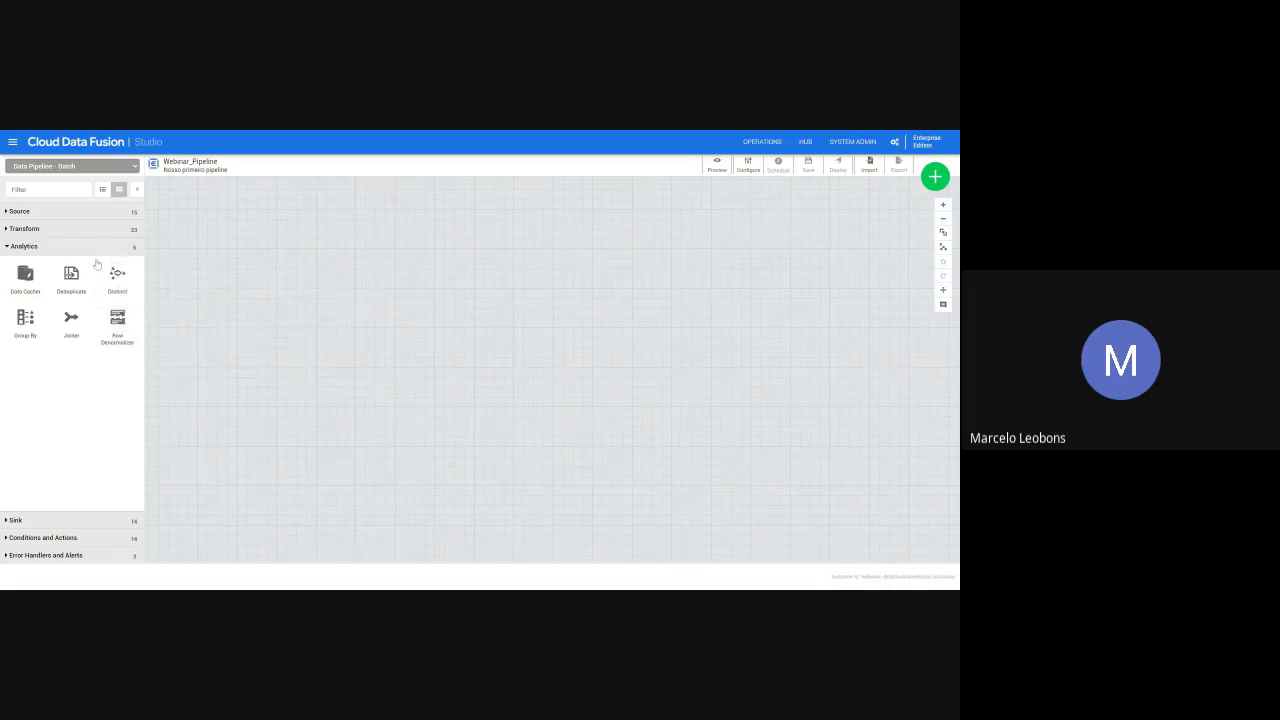
click(57, 524)
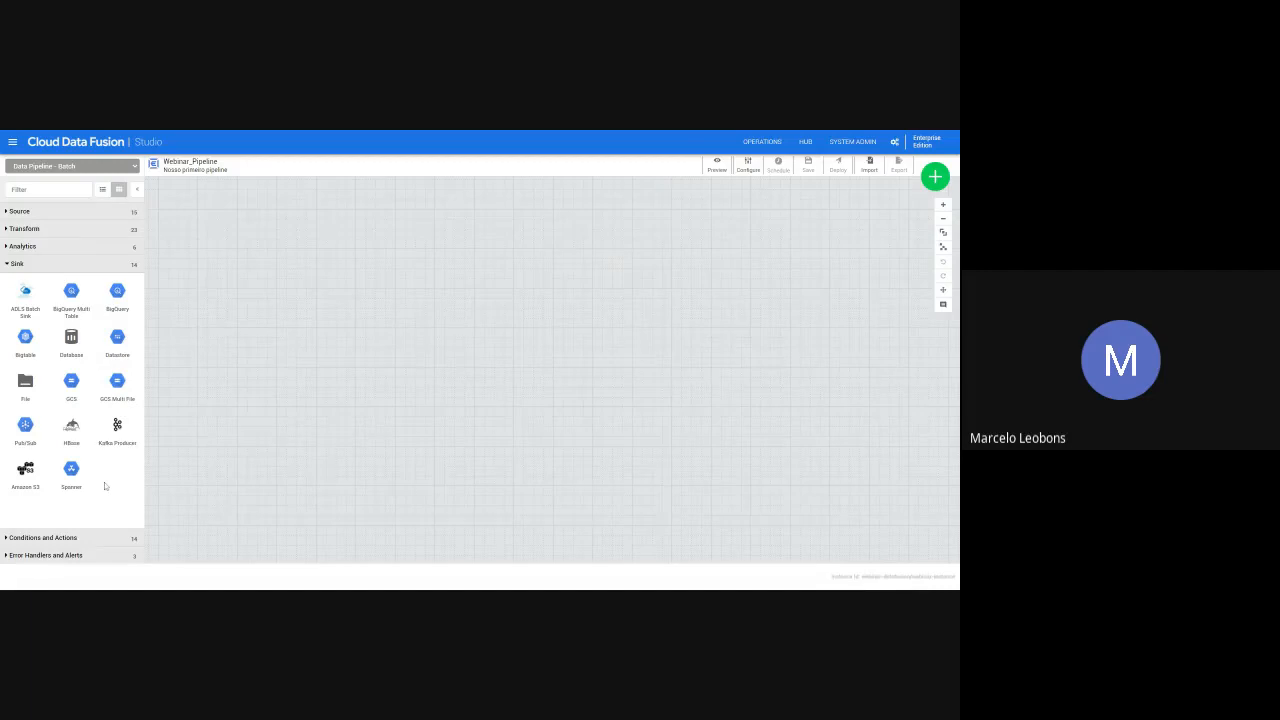
click(78, 540)
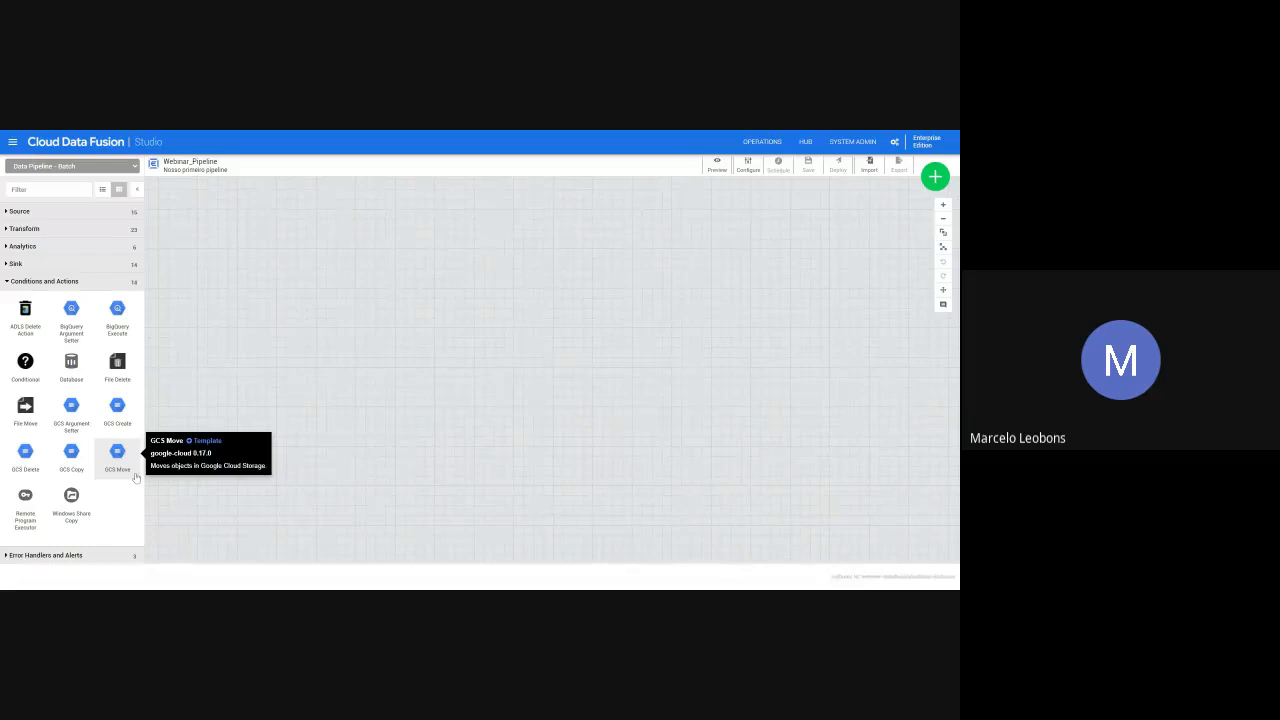
click(116, 561)
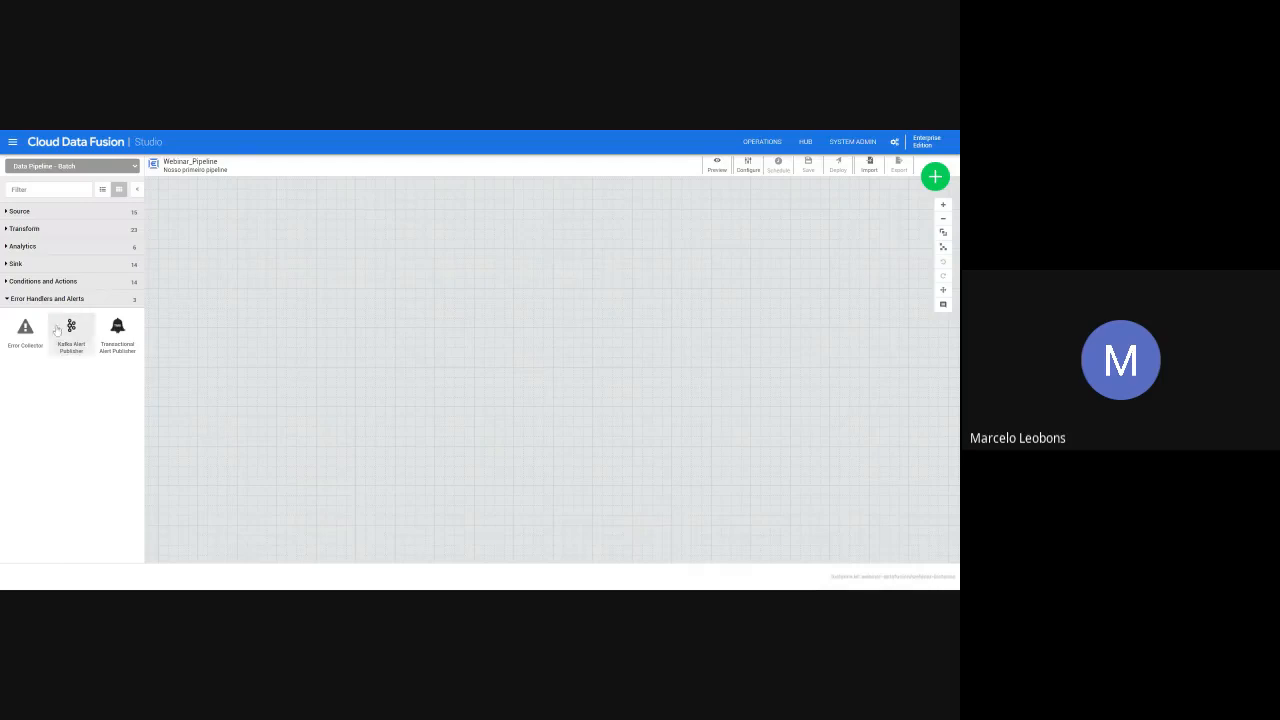
- Add a BigQuery source to the canvas and place it left of centre
click(63, 213)
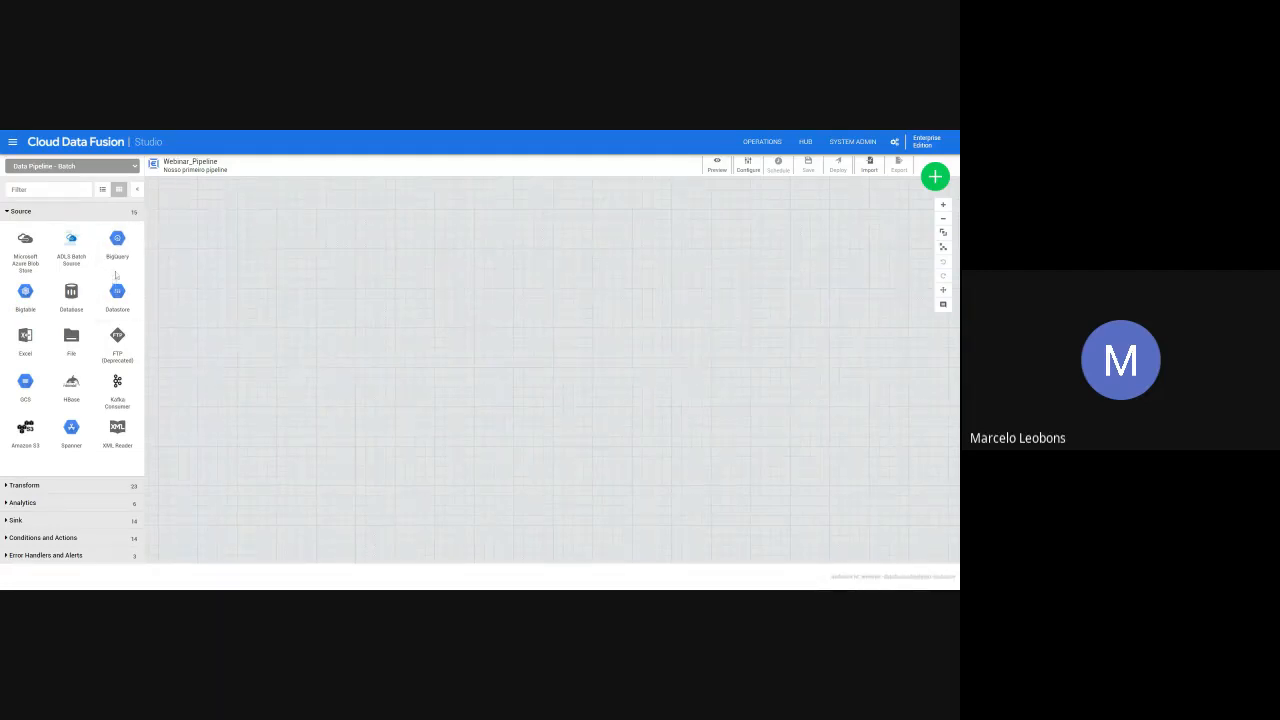
click(117, 242)
drag(297, 293, 398, 346)
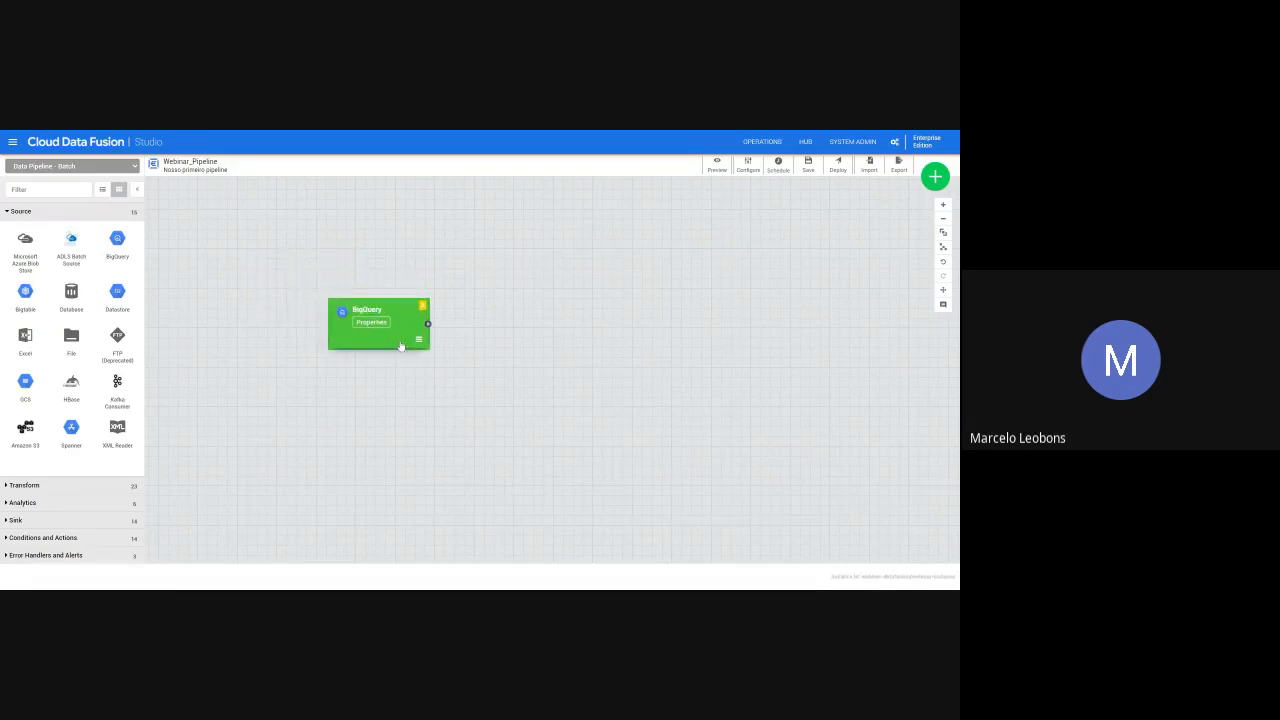
- Add a BigQuery sink level with the source, to its right, and connect the source's output to it
click(57, 520)
click(117, 297)
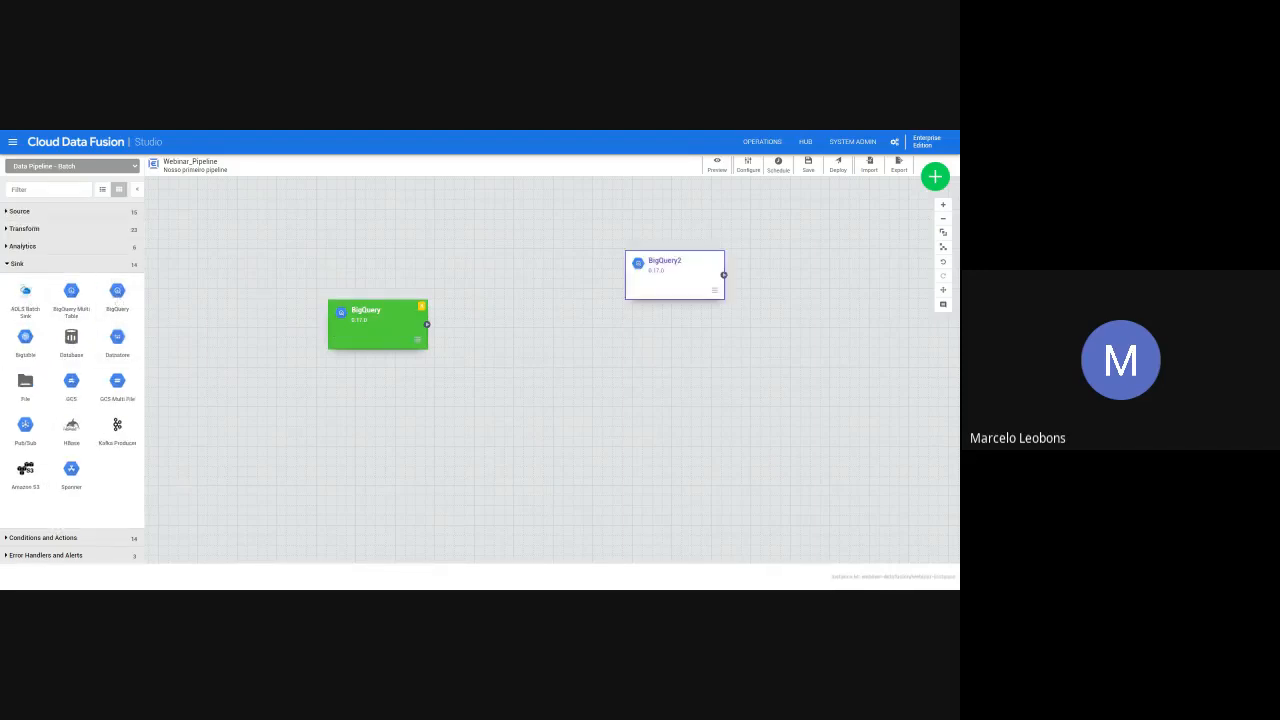
drag(647, 300, 554, 348)
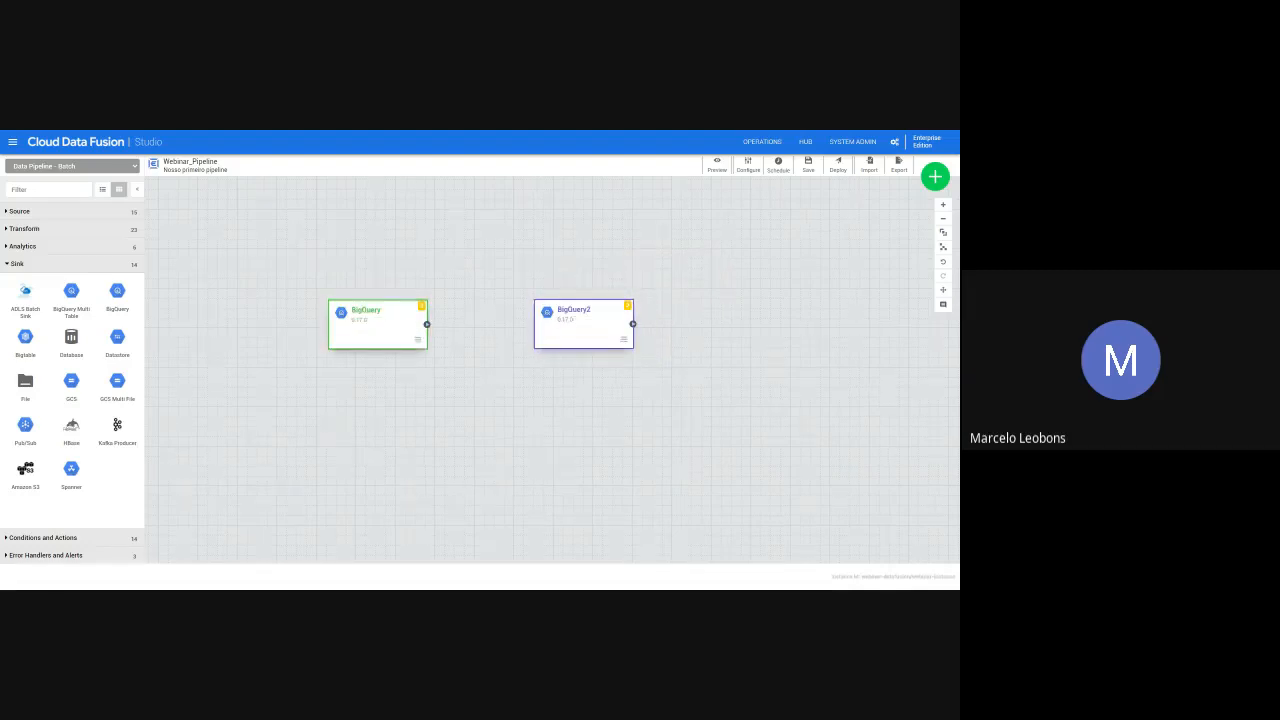
drag(427, 324, 545, 325)
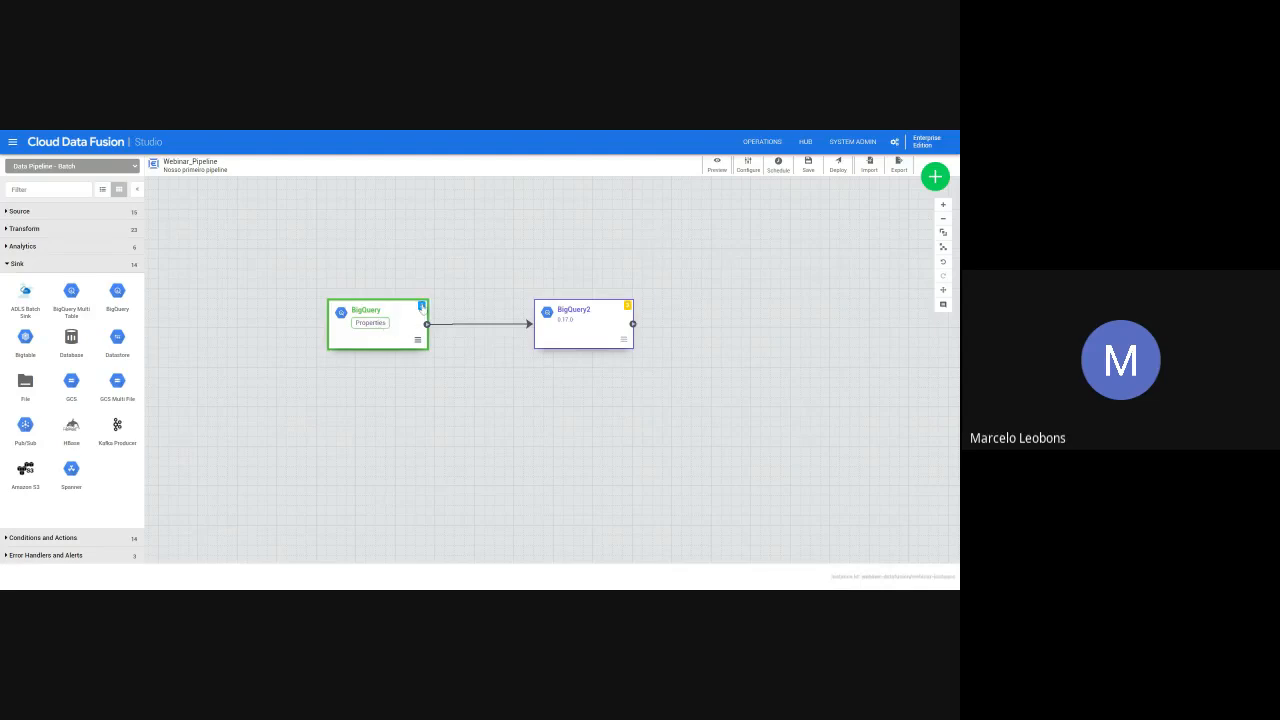
- Set the label of the BigQuery source to "BigQuery Fonte" in its properties
click(375, 323)
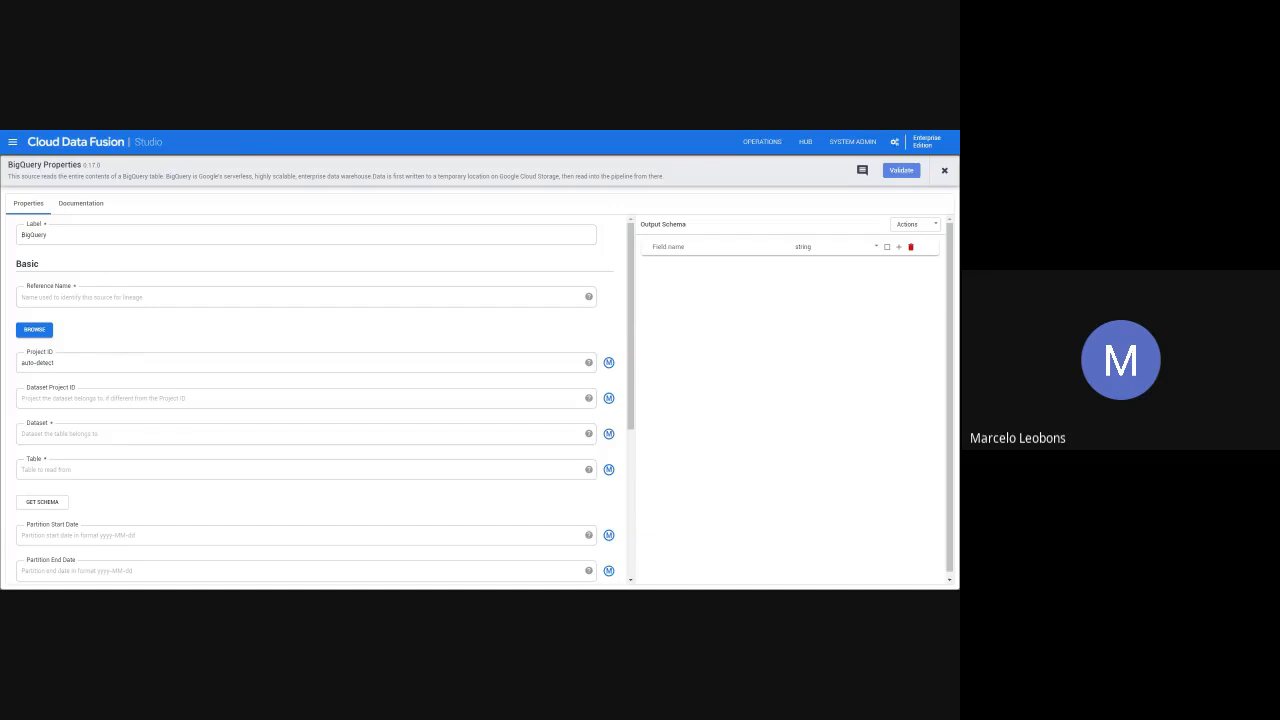
click(50, 235)
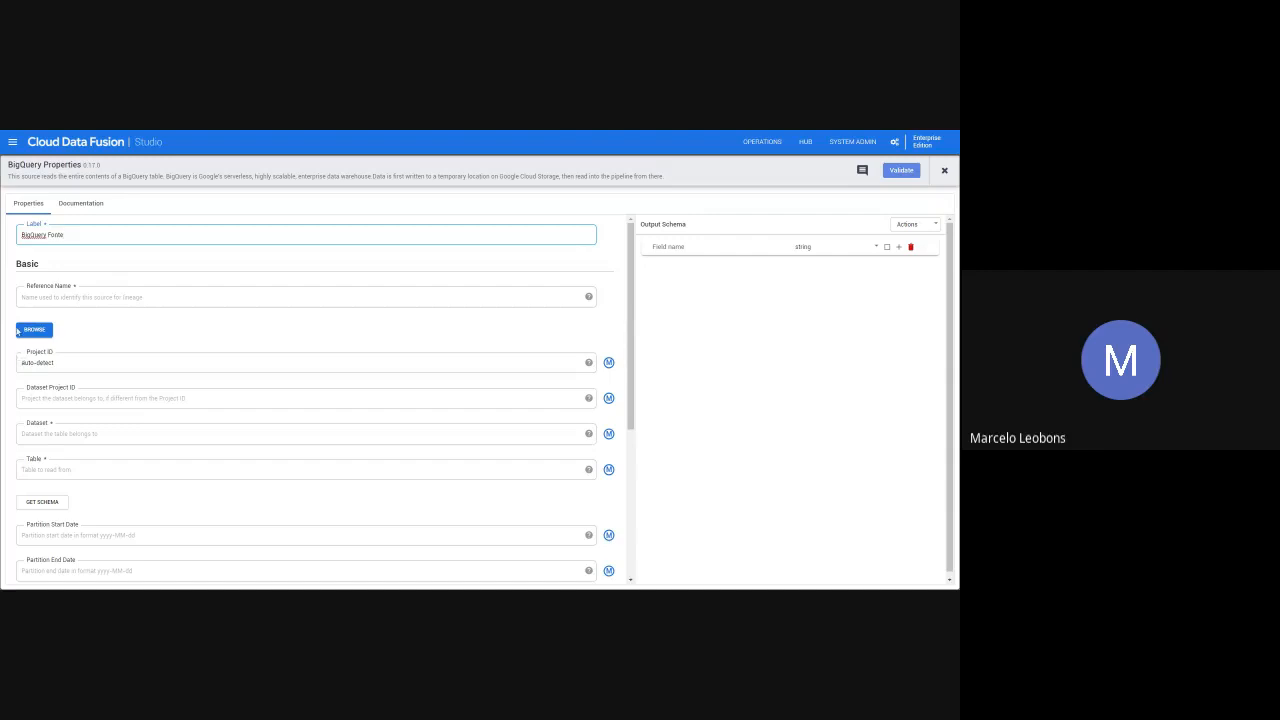
click(171, 335)
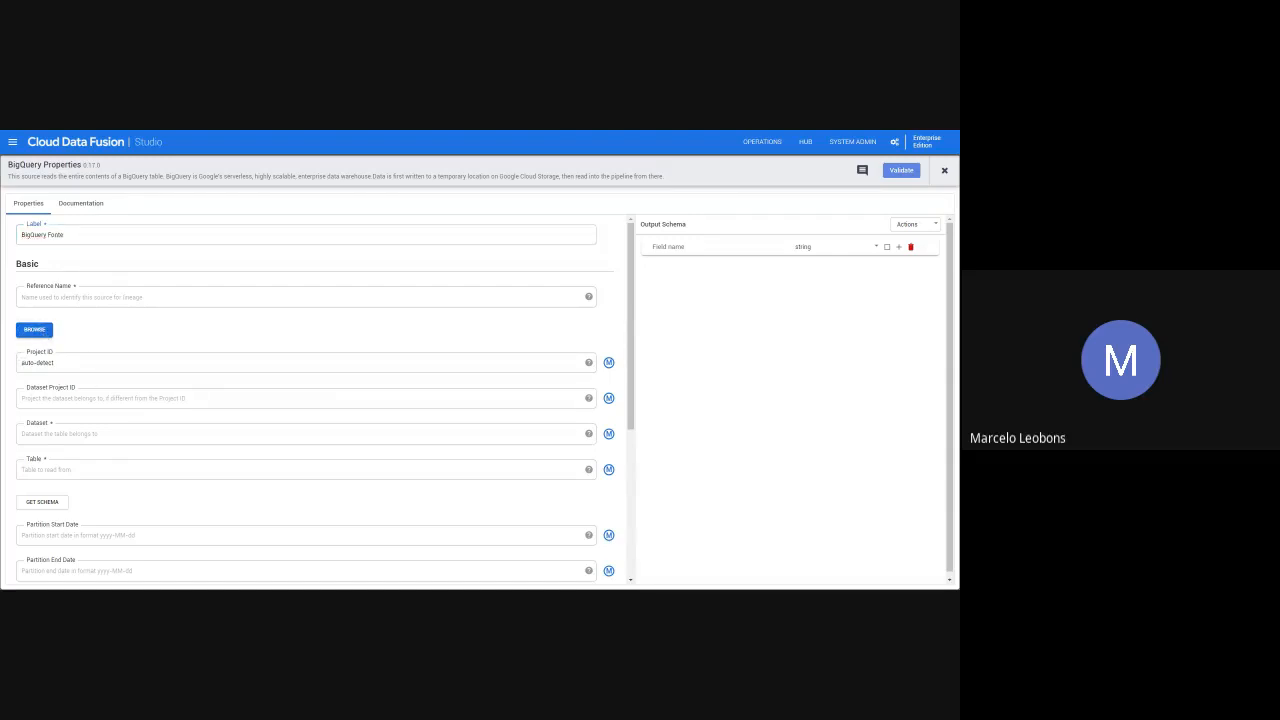
- Choose the real_estate_br table from the dados_real_estate dataset as the source table and retrieve its schema
click(89, 432)
key(Tab)
click(45, 332)
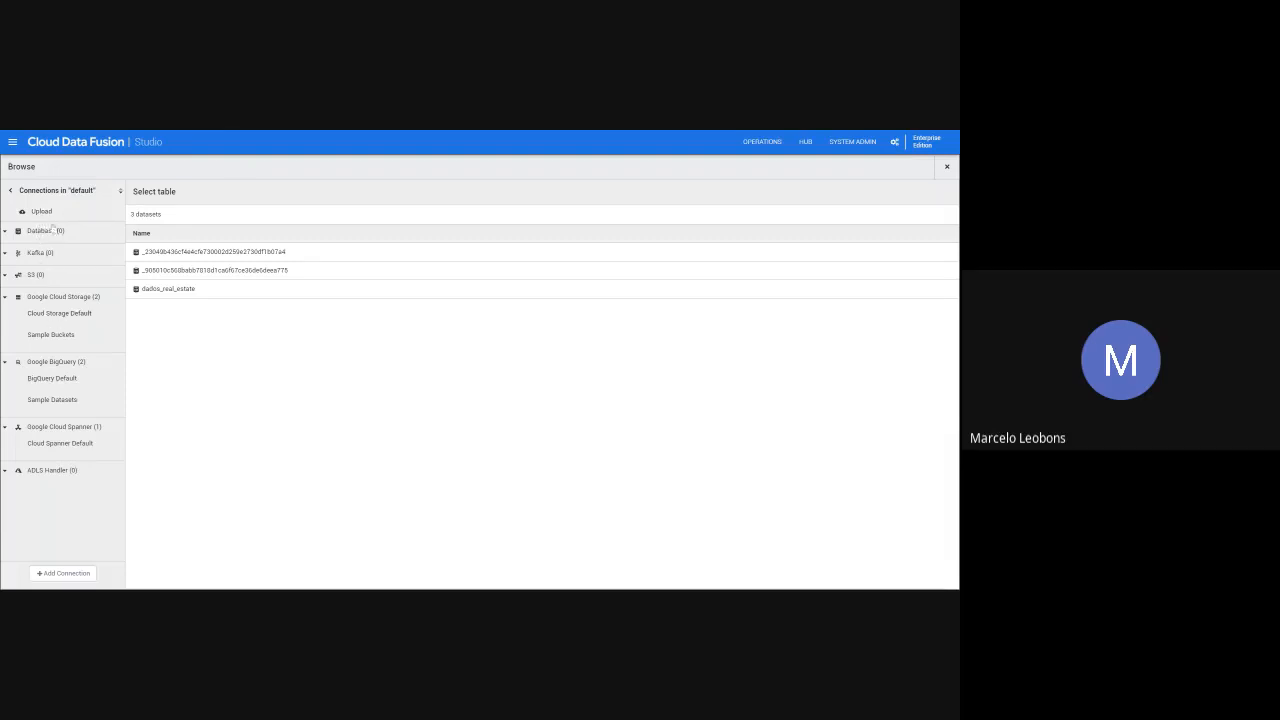
click(155, 291)
click(182, 258)
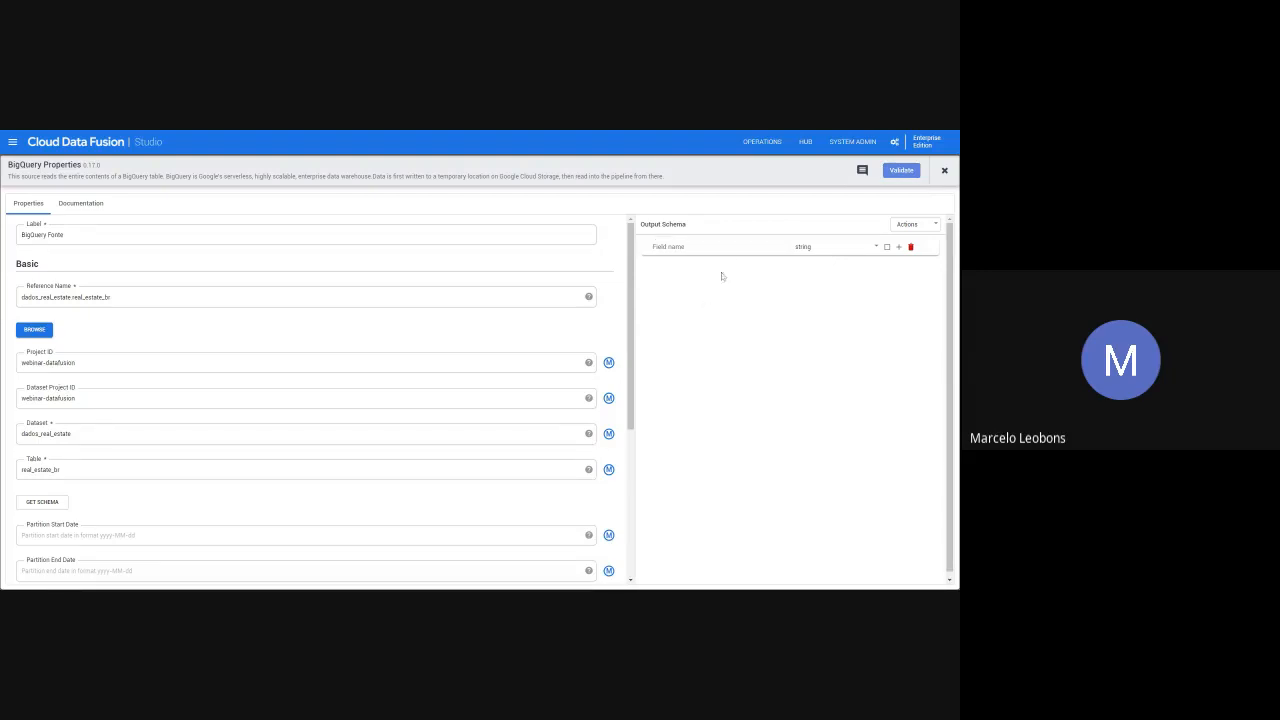
click(45, 503)
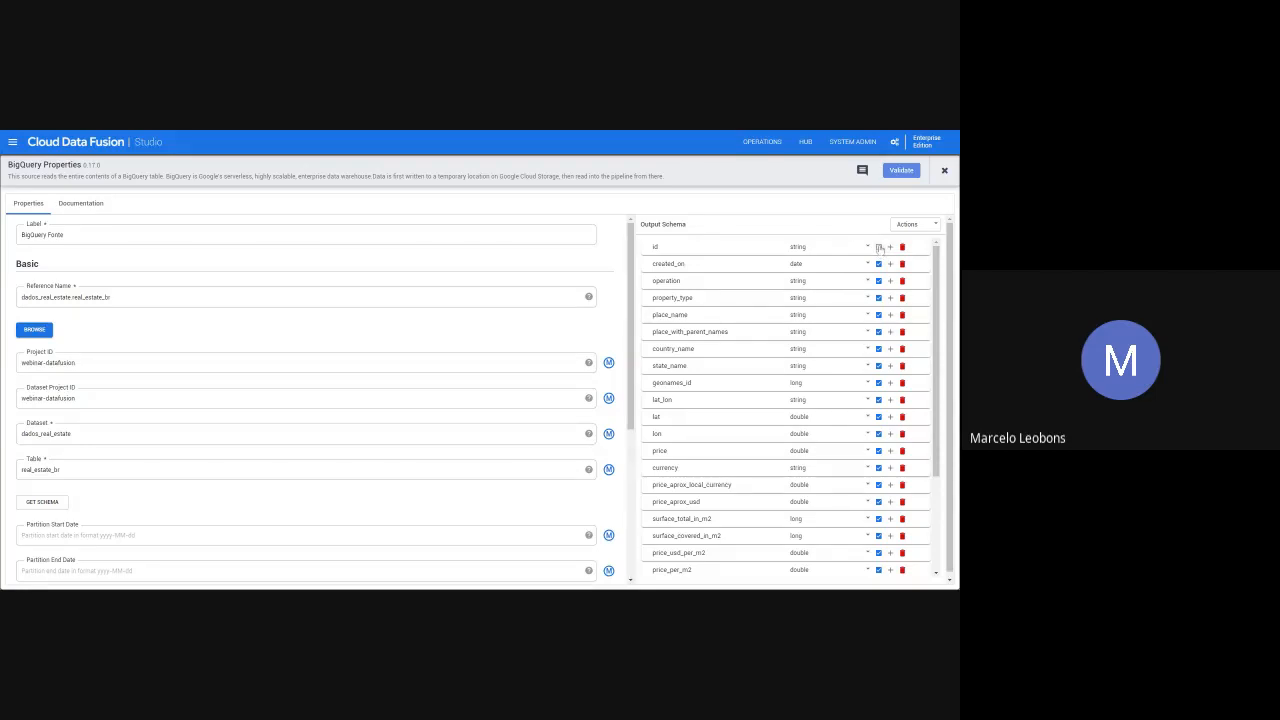
- Add an empty field below image_thumbnail in the output schema and delete it again
scroll(884, 400, down, 4)
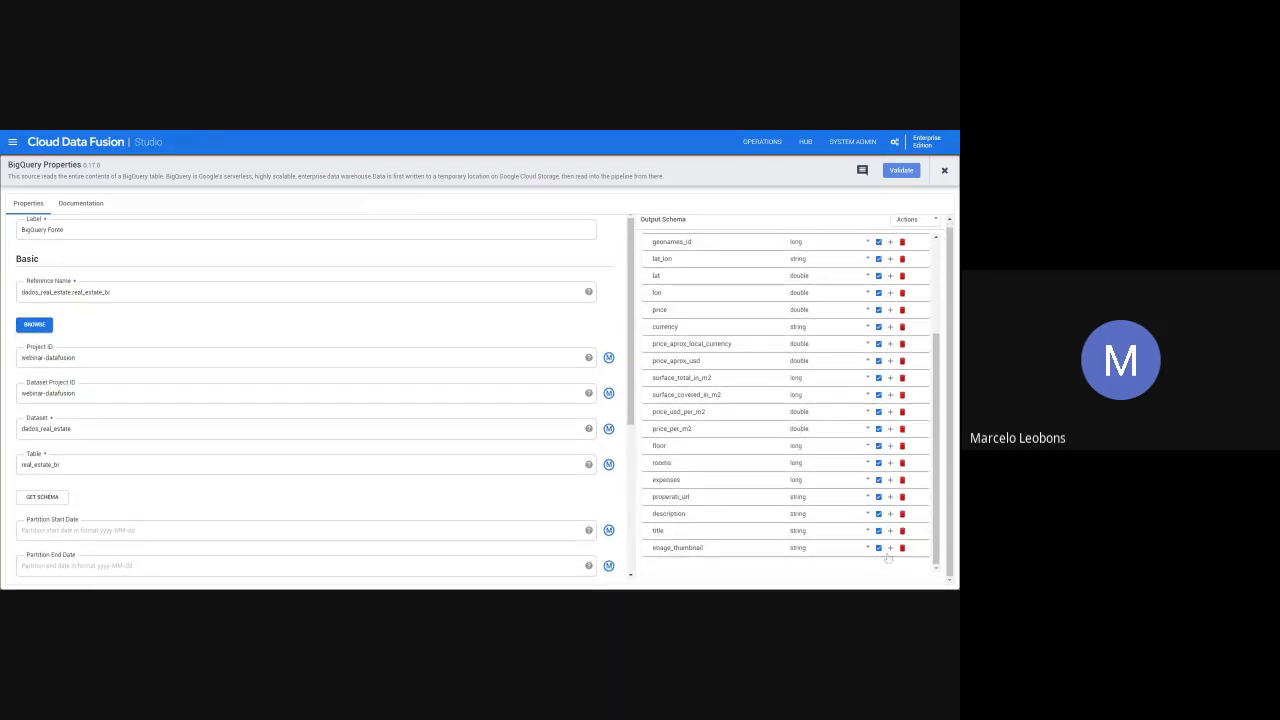
click(890, 548)
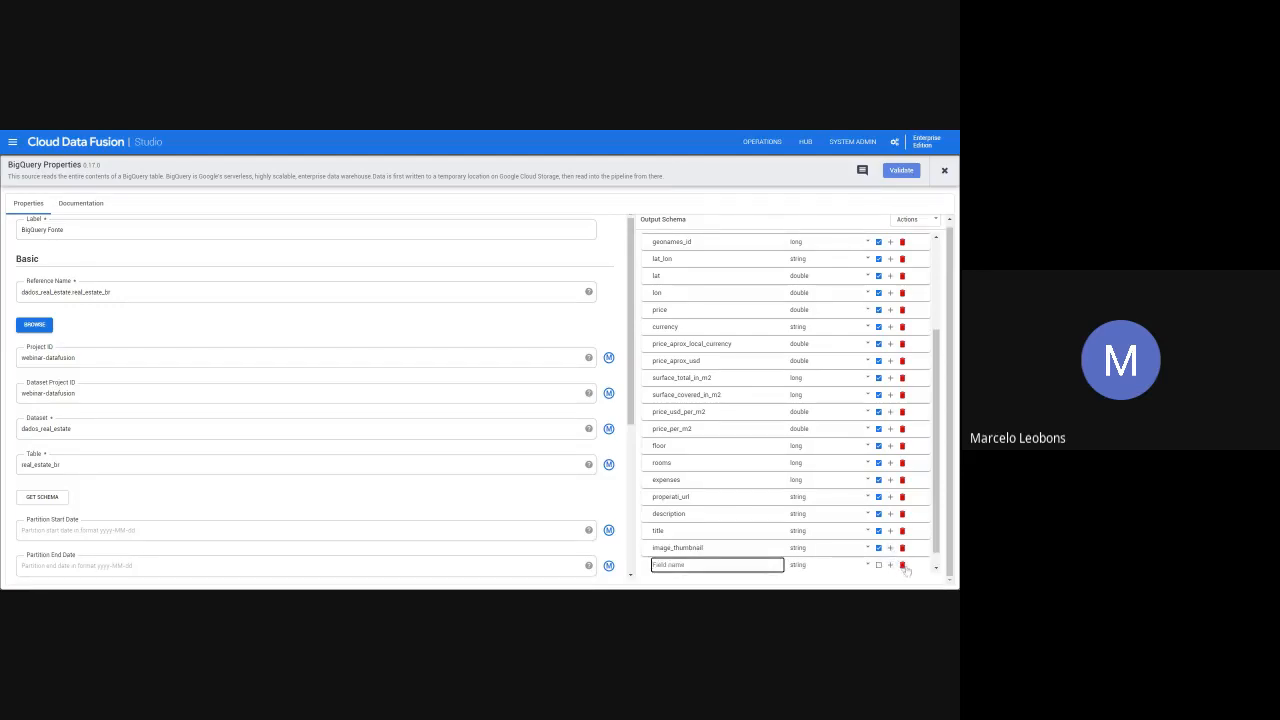
click(903, 566)
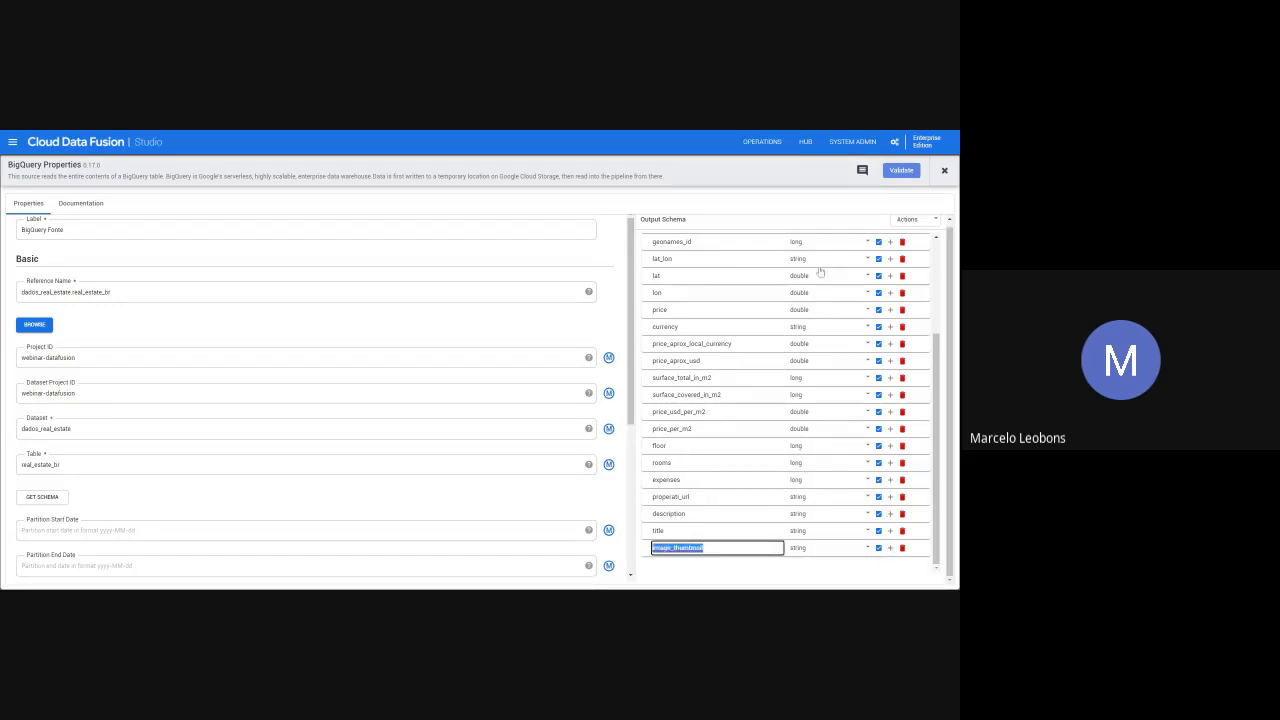
click(816, 228)
scroll(816, 228, up, 5)
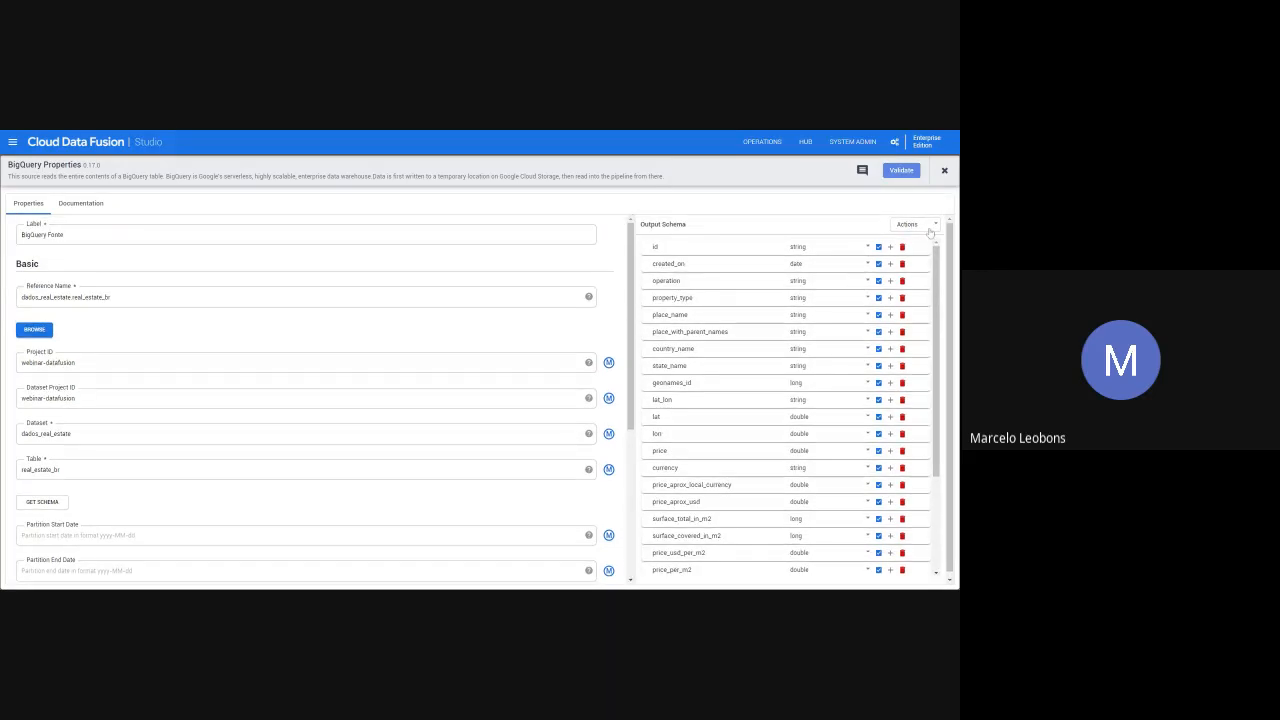
click(933, 229)
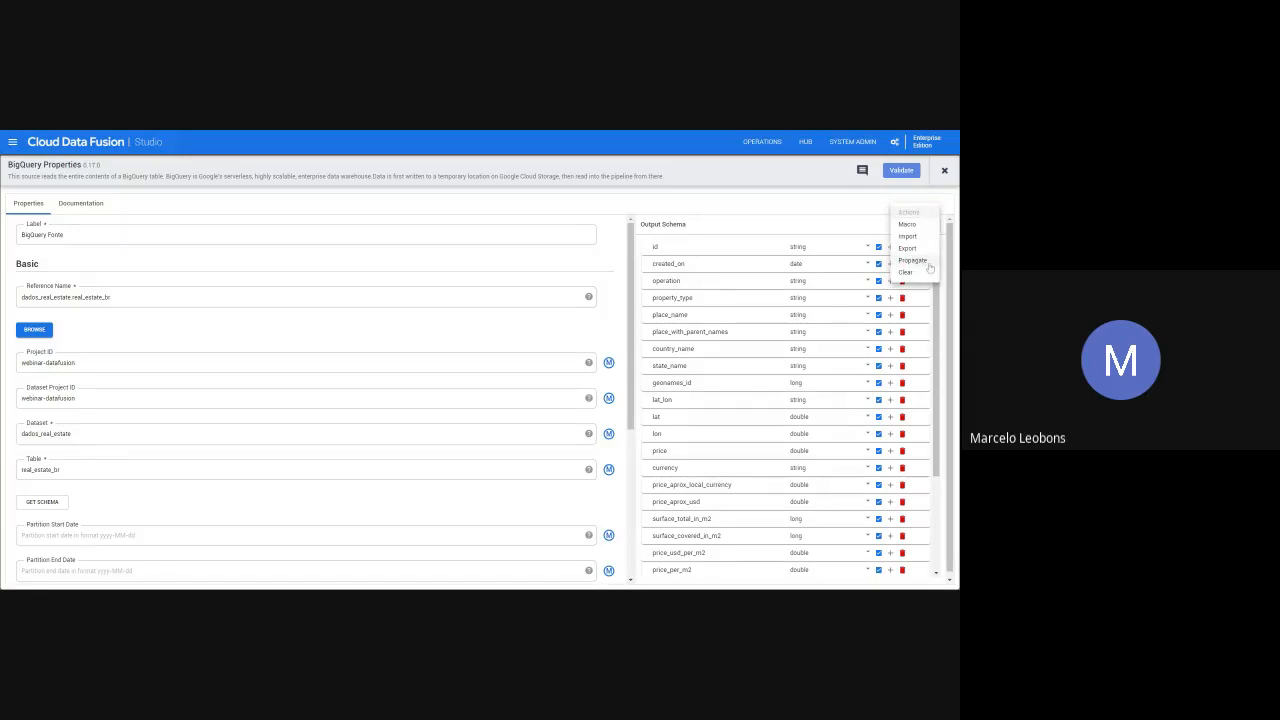
click(928, 265)
click(670, 256)
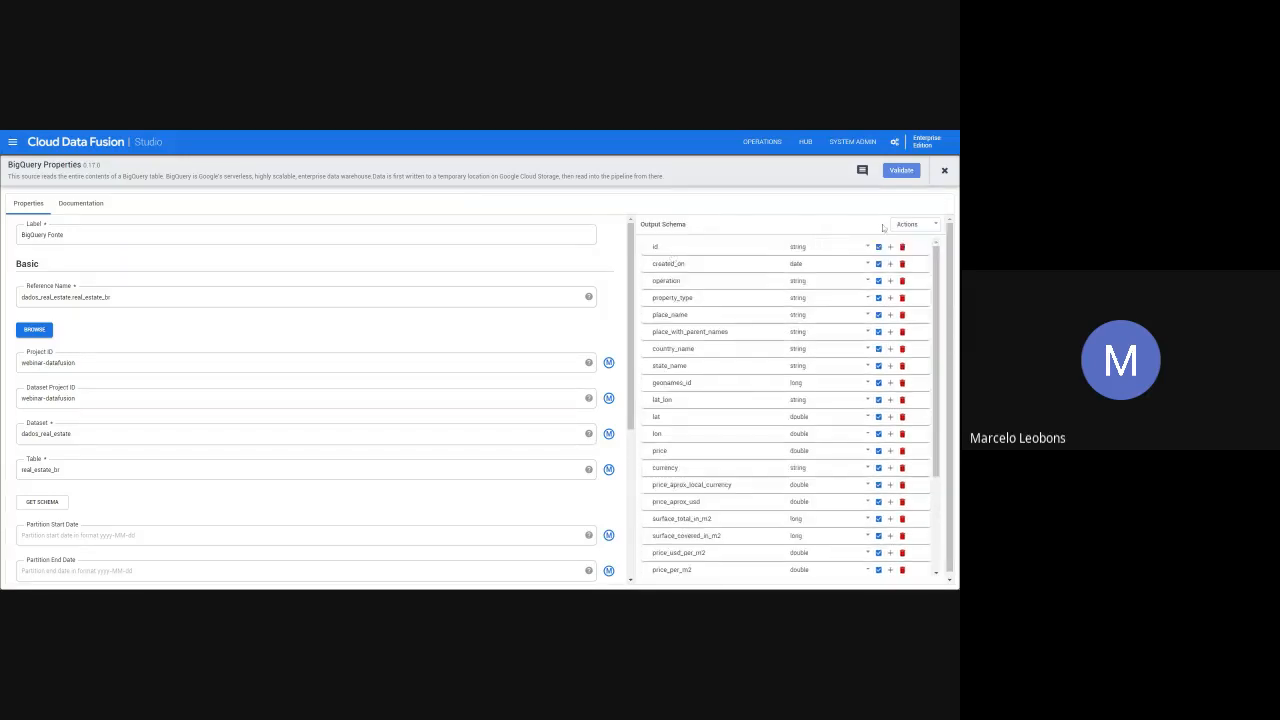
click(935, 228)
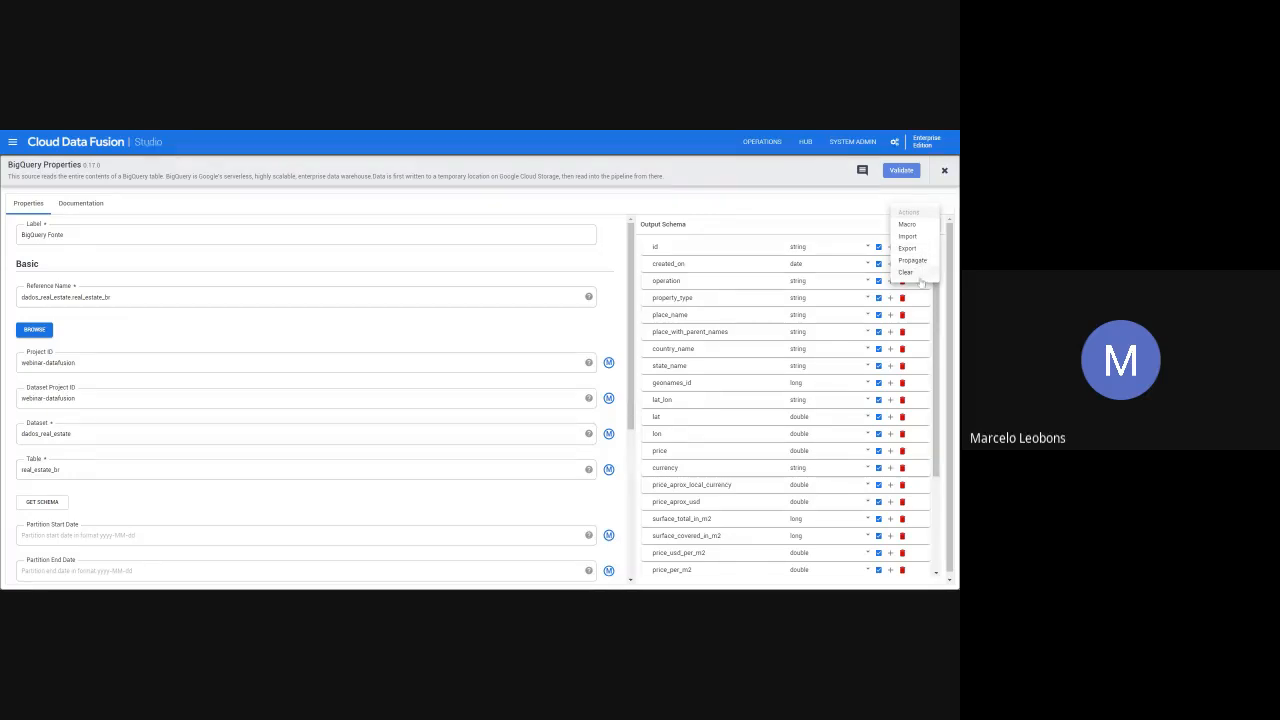
click(740, 215)
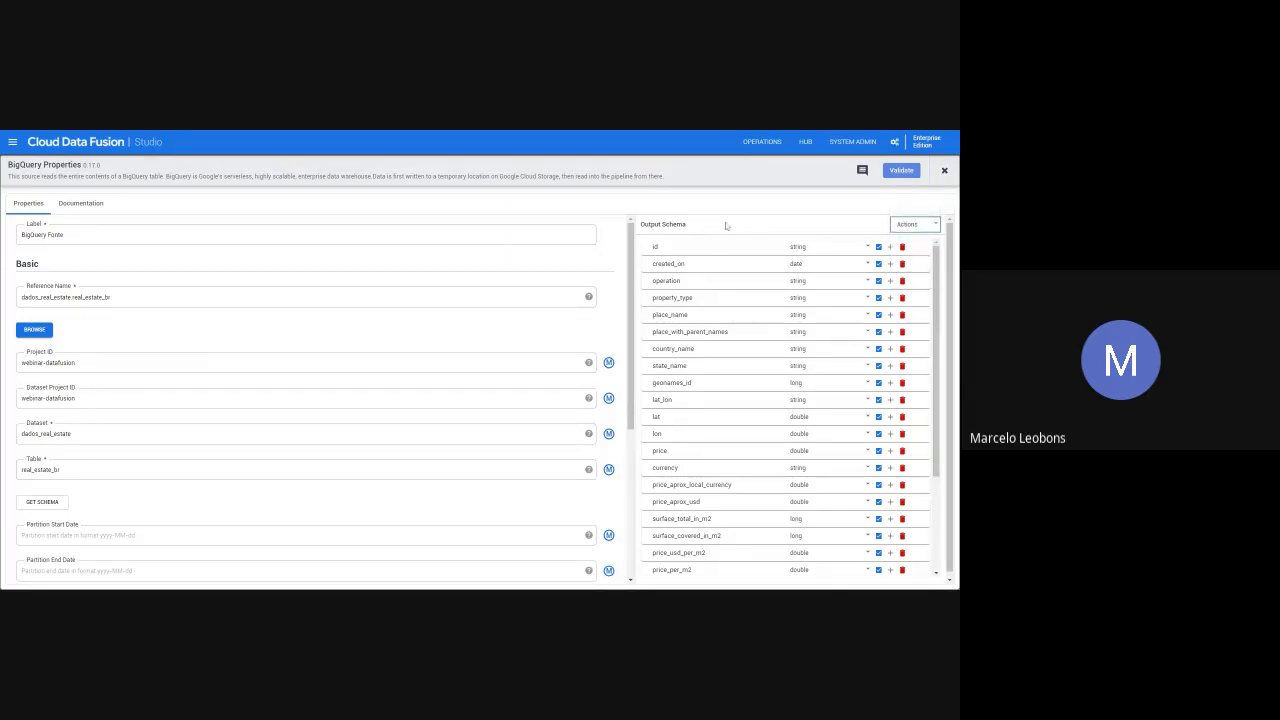
click(789, 206)
- Validate the properties of the BigQuery source
click(920, 171)
click(905, 173)
- Validate the source with its table name cleared, then restore real_estate_br and validate it again
drag(72, 474, 3, 488)
key(ctrl+c)
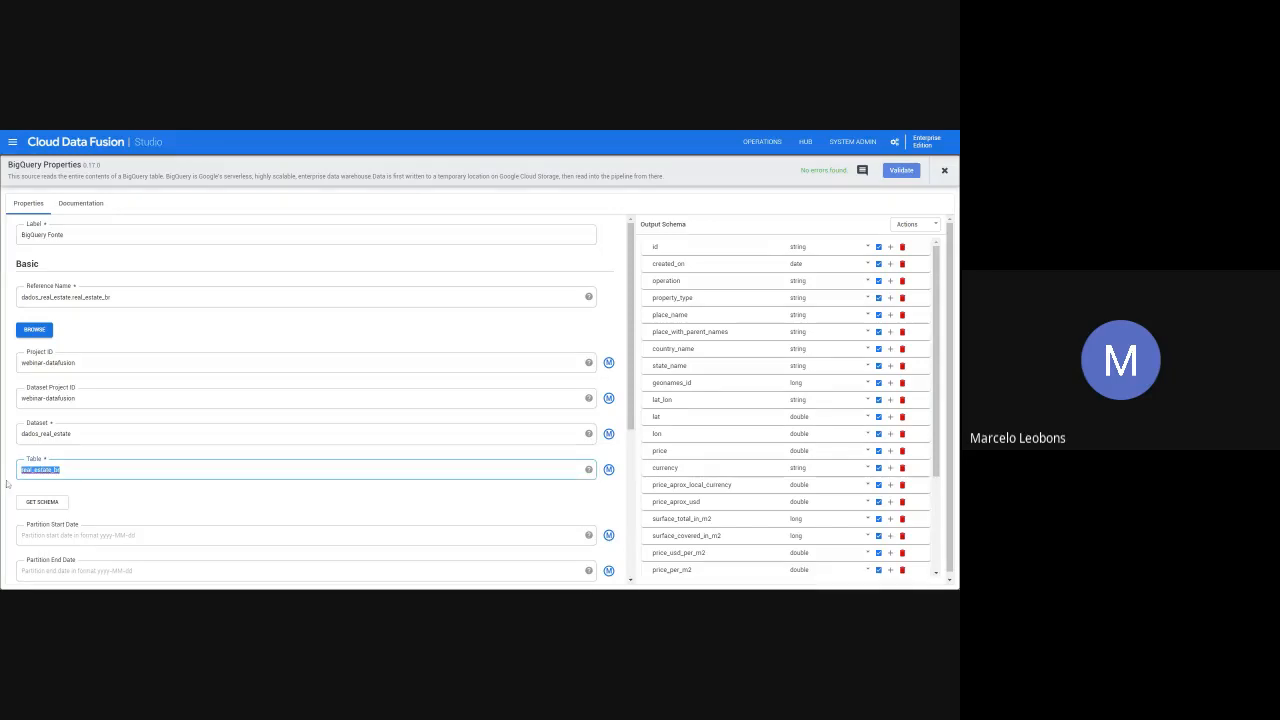
key(BackSpace)
click(893, 173)
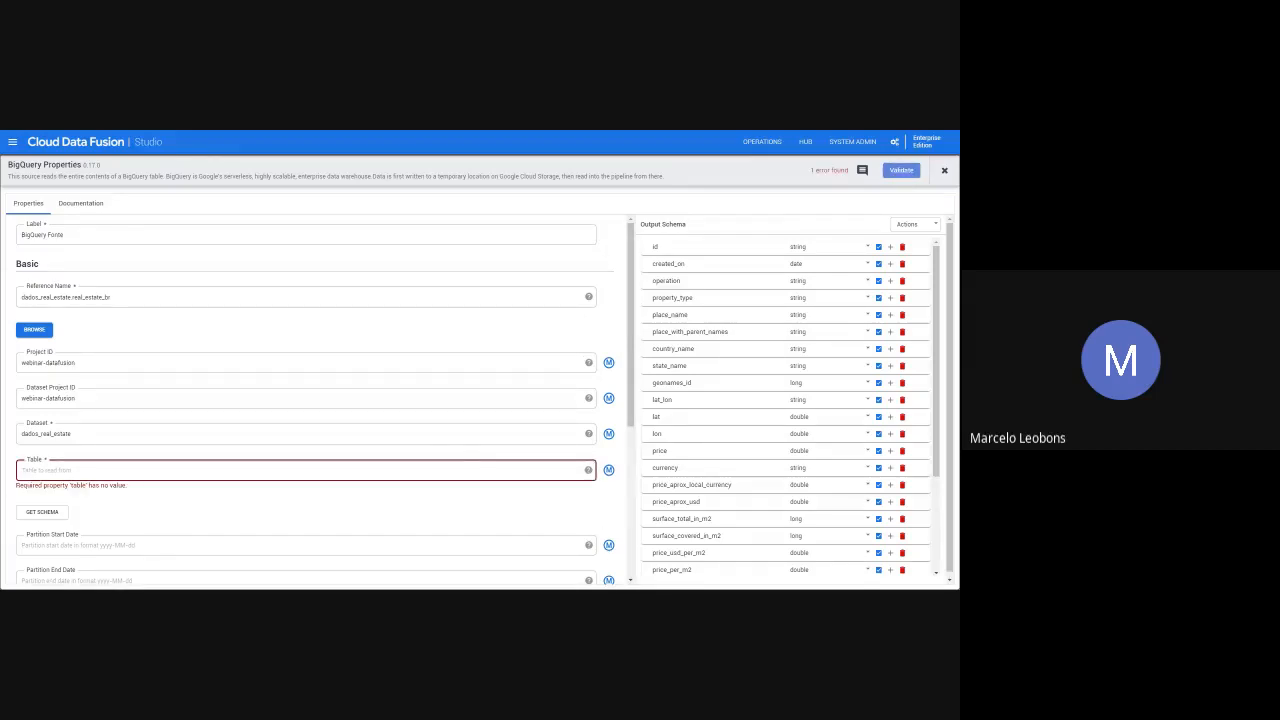
click(28, 470)
key(ctrl+v)
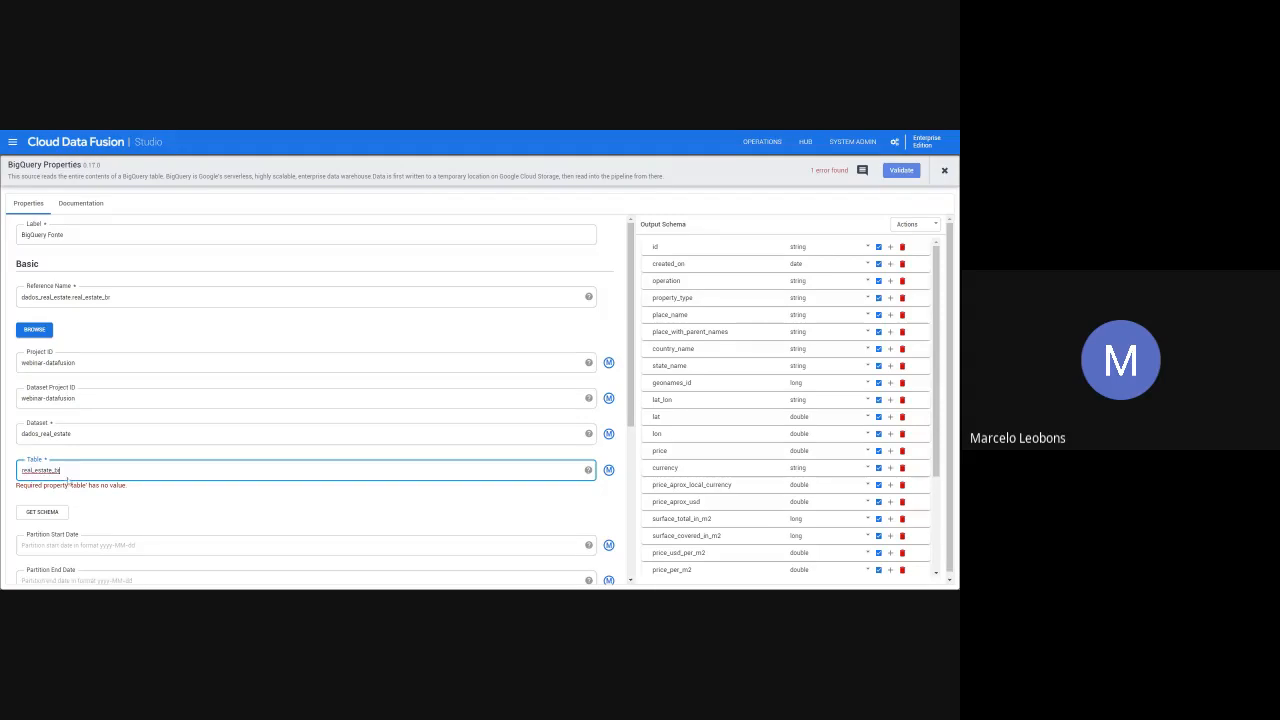
click(901, 170)
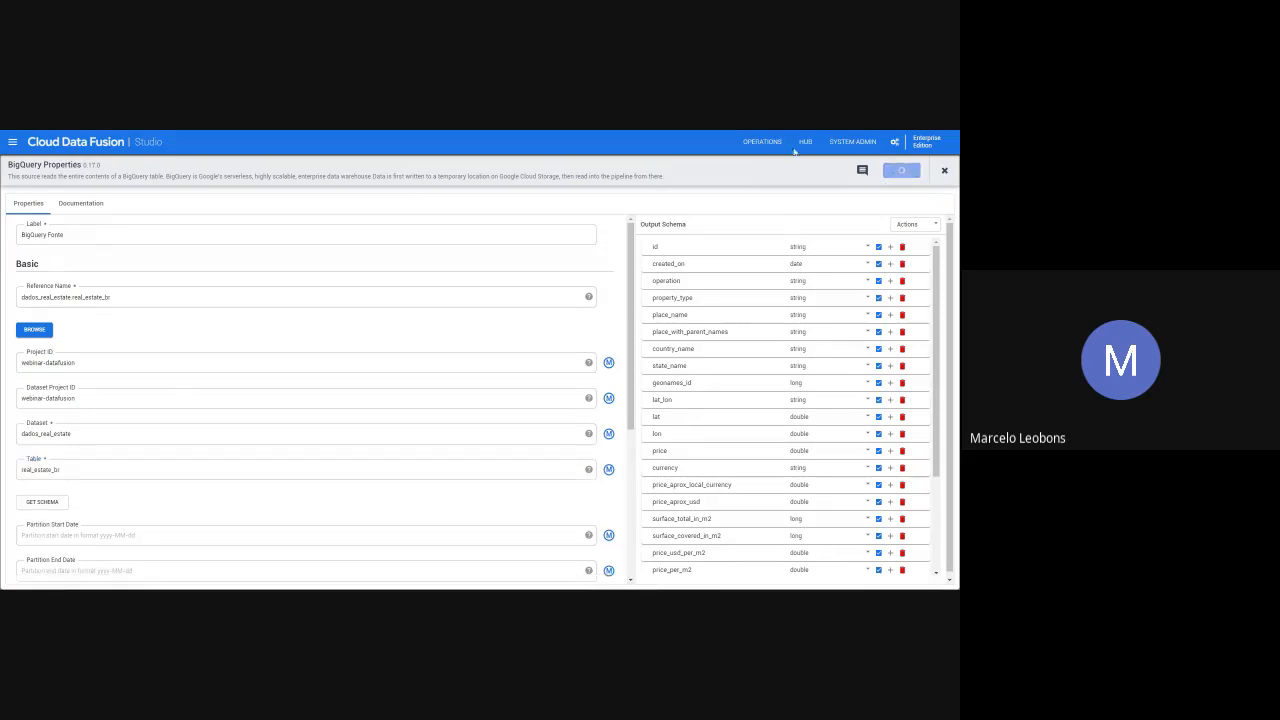
click(945, 171)
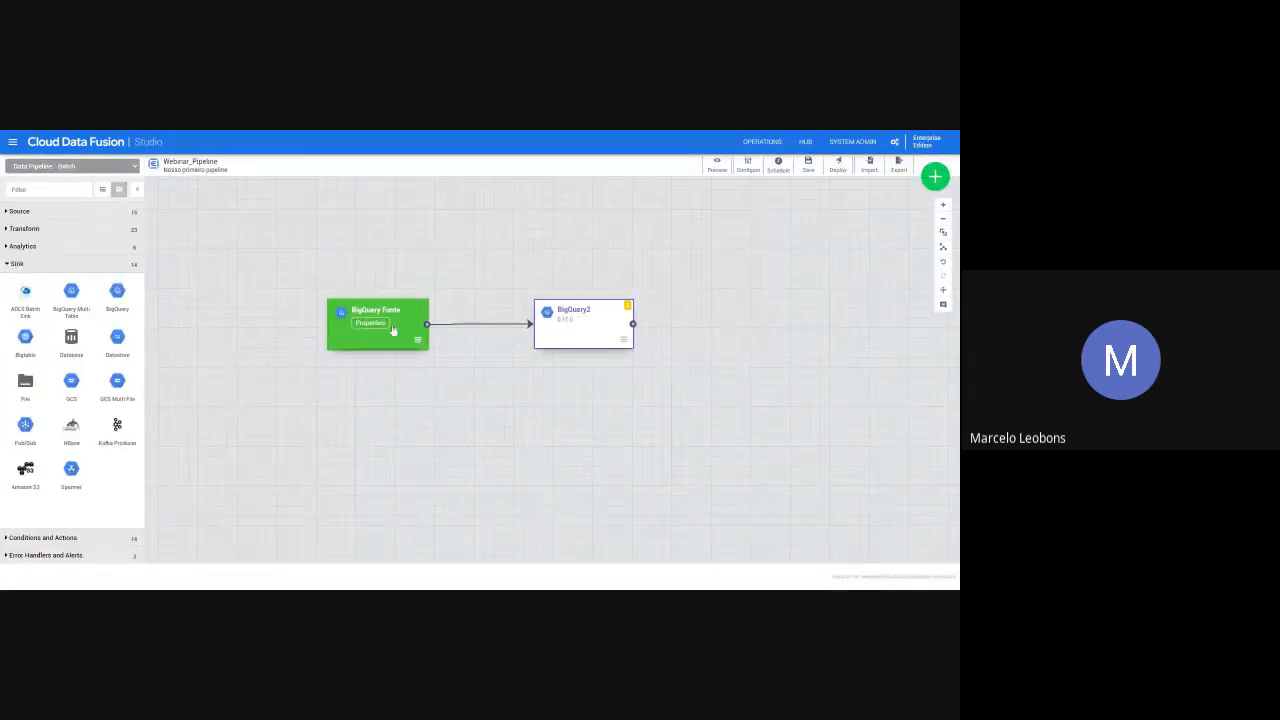
- Copy the dataset name dados_real_estate from the properties of the BigQuery source
click(375, 330)
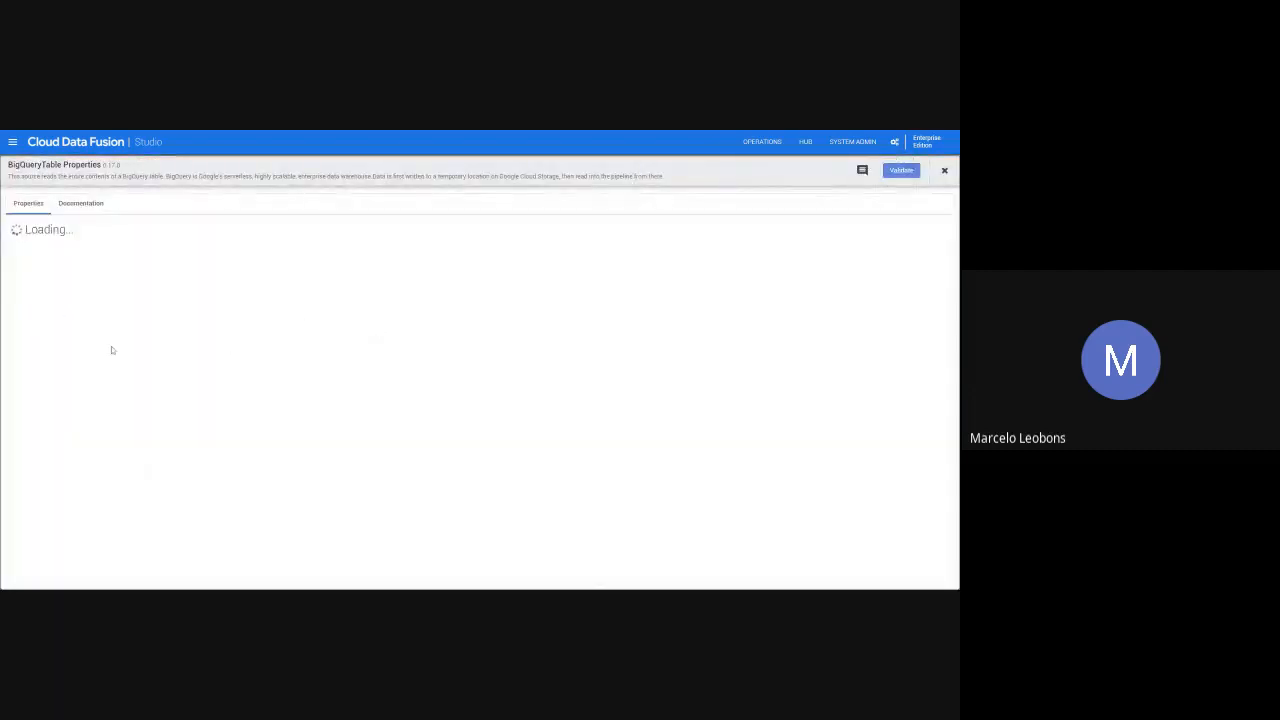
click(69, 434)
double_click(69, 434)
key(ctrl+c)
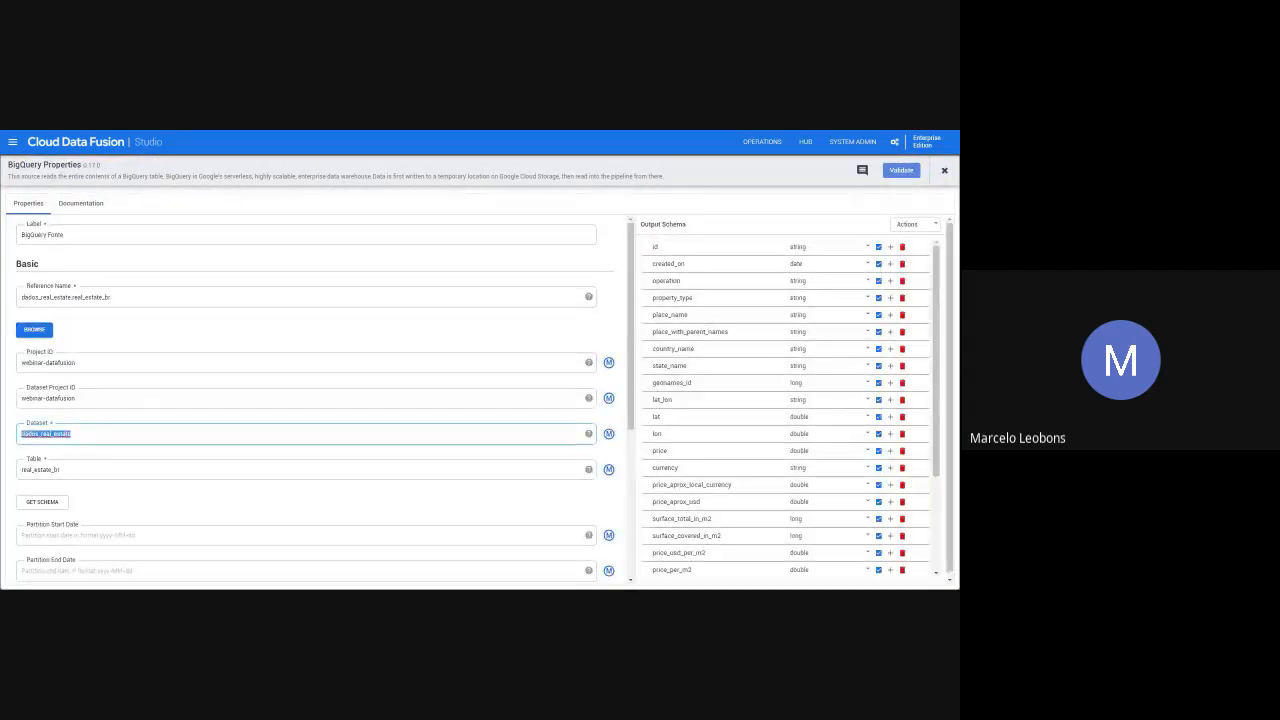
click(944, 171)
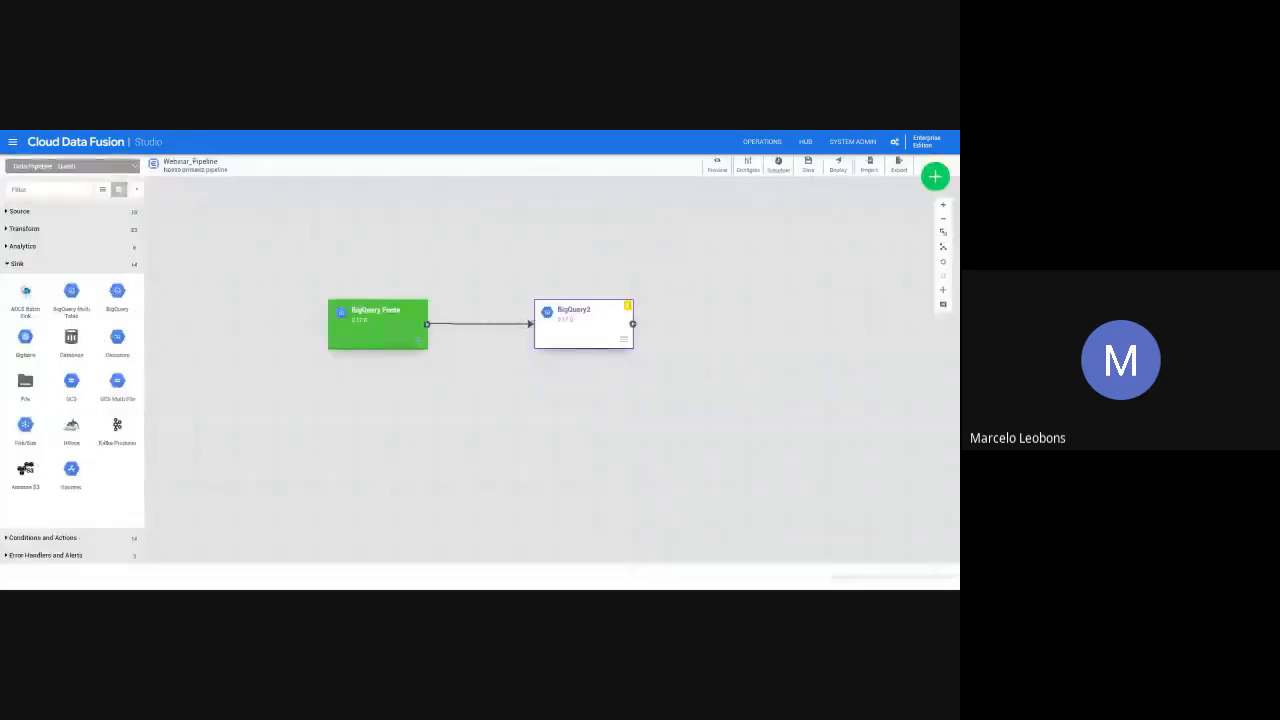
- In the BigQuery sink's properties, set the label to "BigQuery Coletor" and the reference name to coletor_bigquery
click(577, 322)
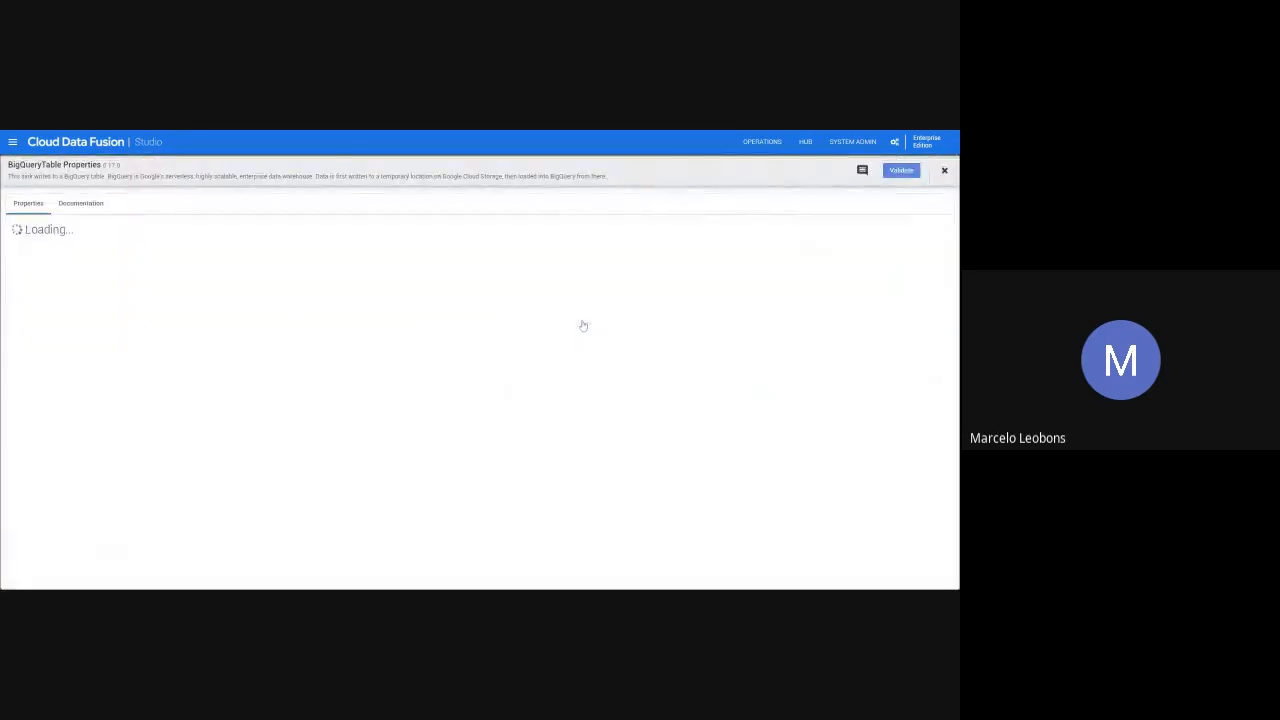
click(362, 235)
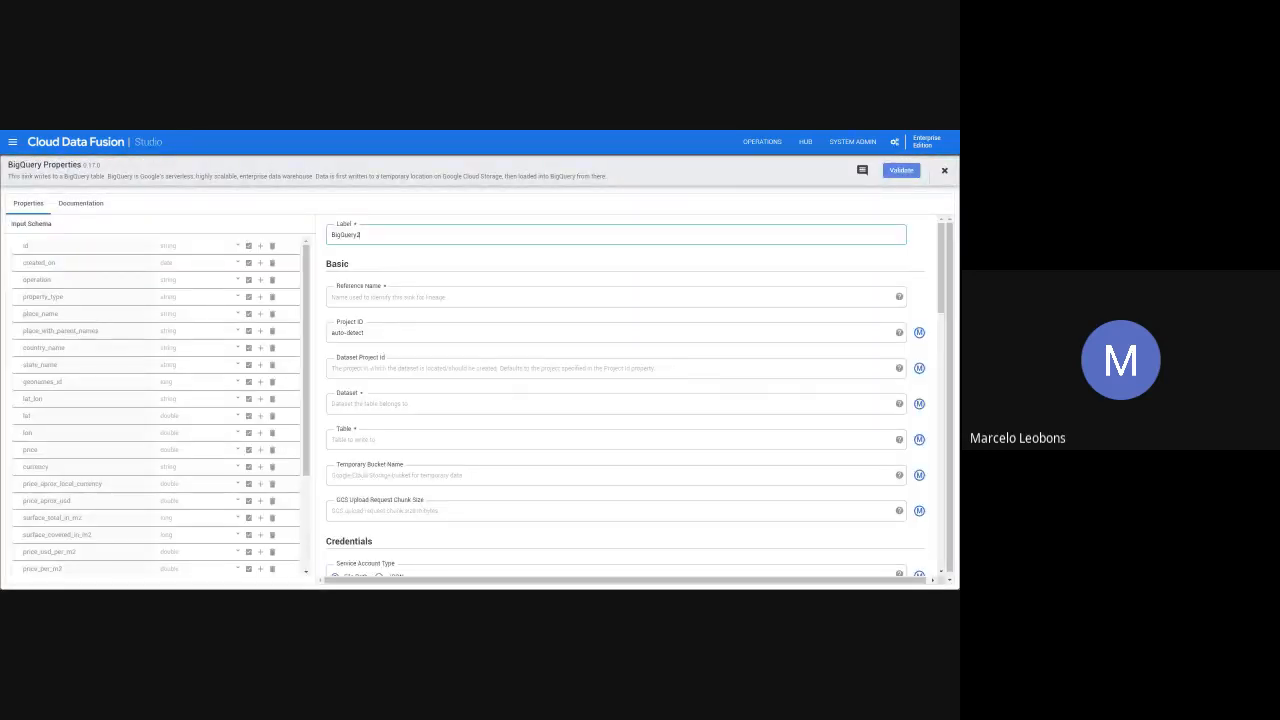
key(BackSpace)
text(Coletor)
click(394, 294)
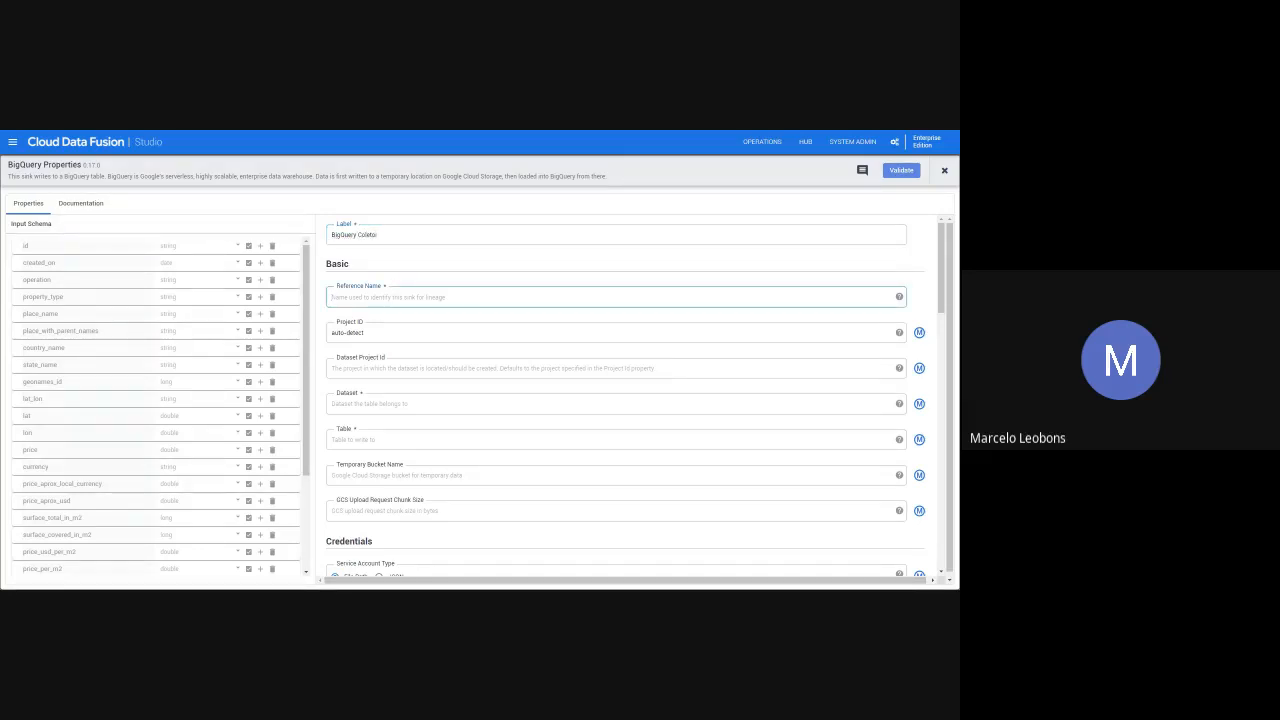
text(coletor_bigquery)
- Set the sink's dataset to dados_real_estate and its table to real_estate_br_limpo
click(365, 333)
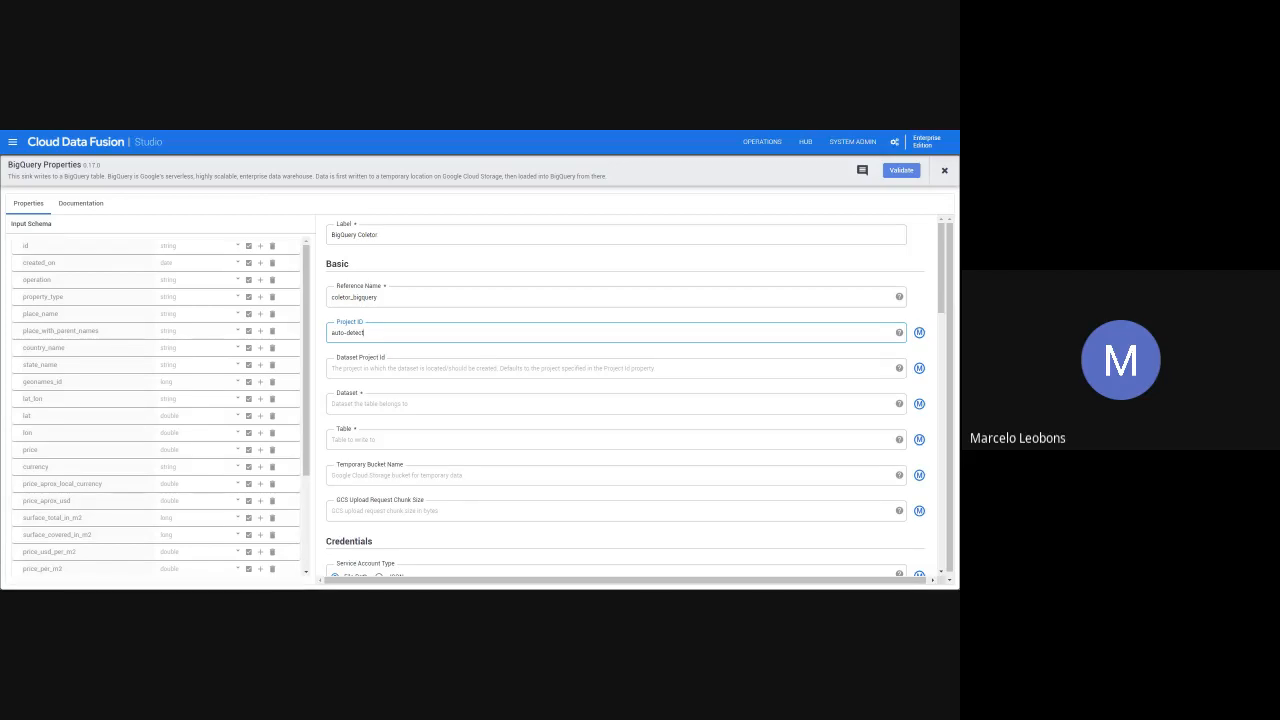
click(373, 404)
key(ctrl+v)
click(373, 440)
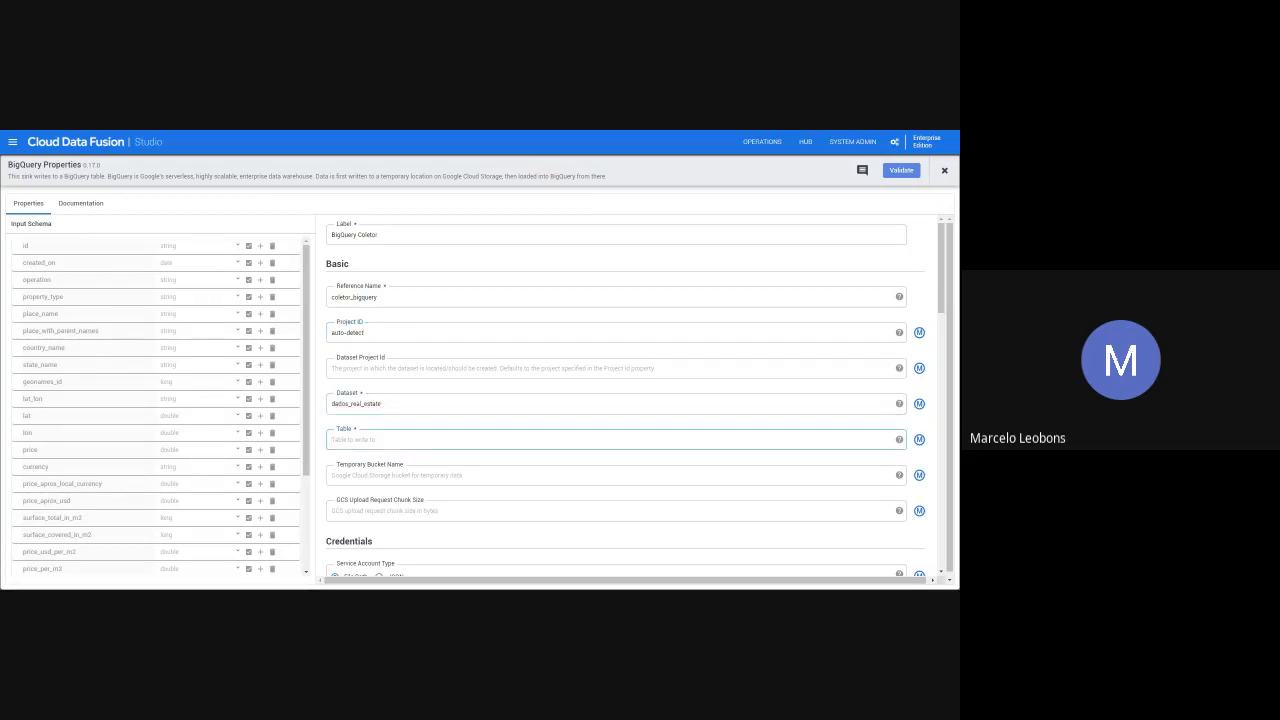
text(real_estate_br_limpo)
click(389, 421)
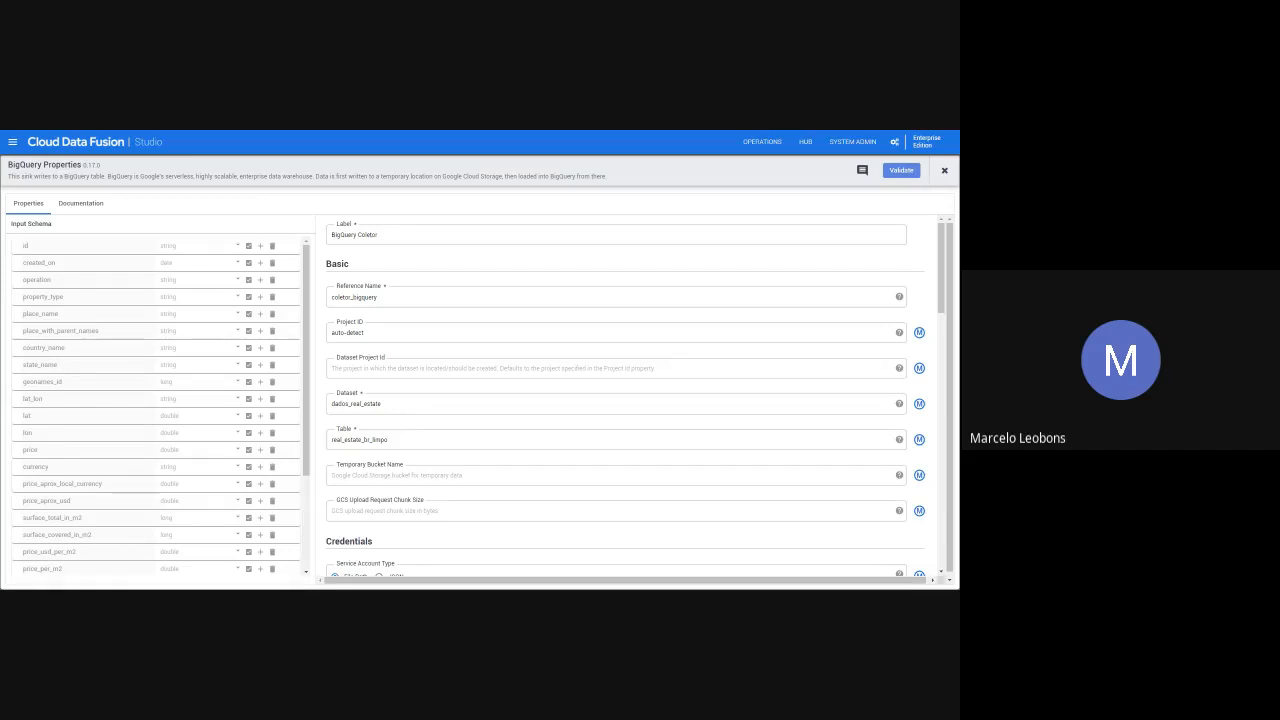
- Switch the sink's Truncate Table and Update Table Schema options on and back off
scroll(410, 393, down, 1)
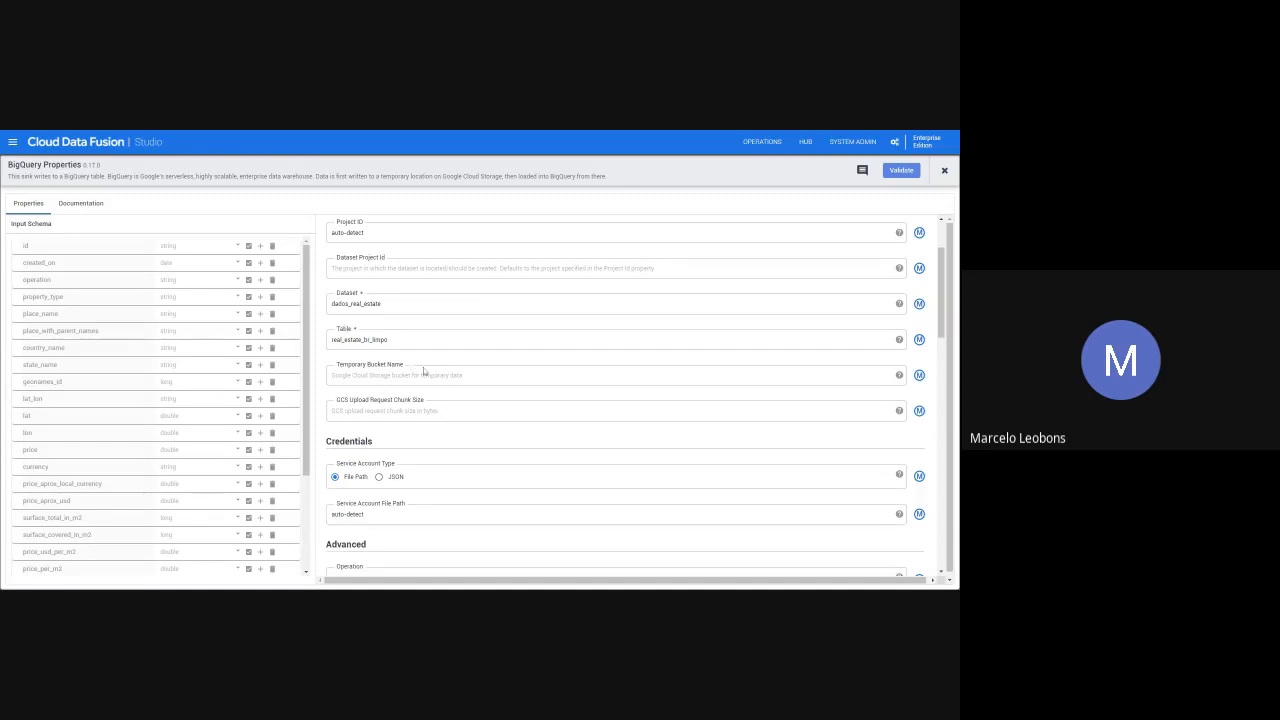
scroll(420, 370, down, 2)
scroll(416, 283, down, 2)
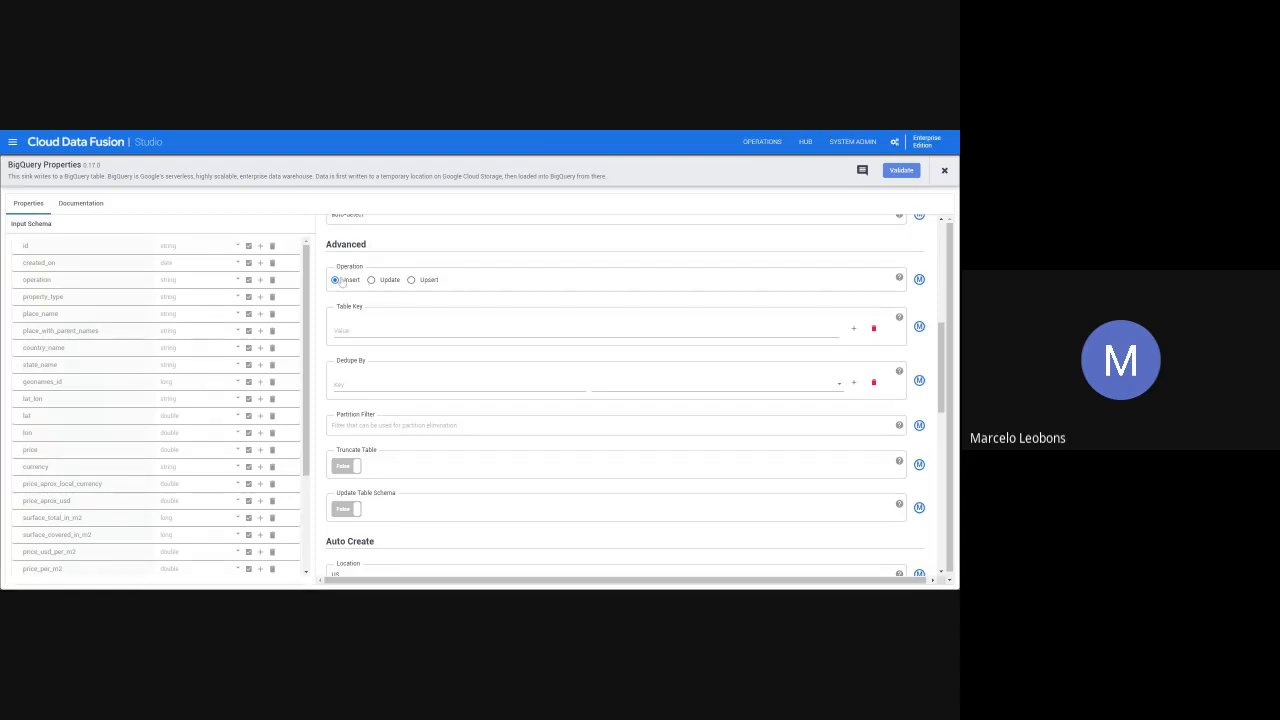
click(350, 470)
click(350, 470)
click(345, 512)
click(346, 511)
- Try the Update and Upsert operations for the sink, then return the operation to Insert
click(372, 281)
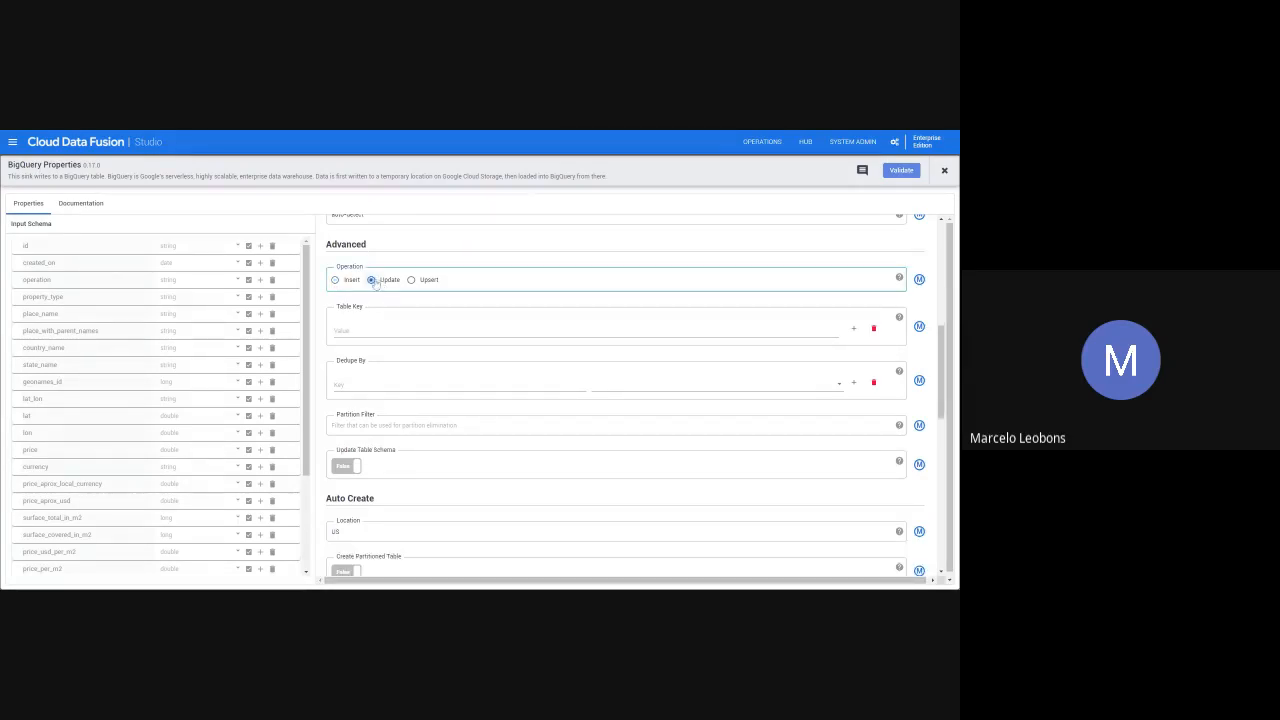
click(392, 322)
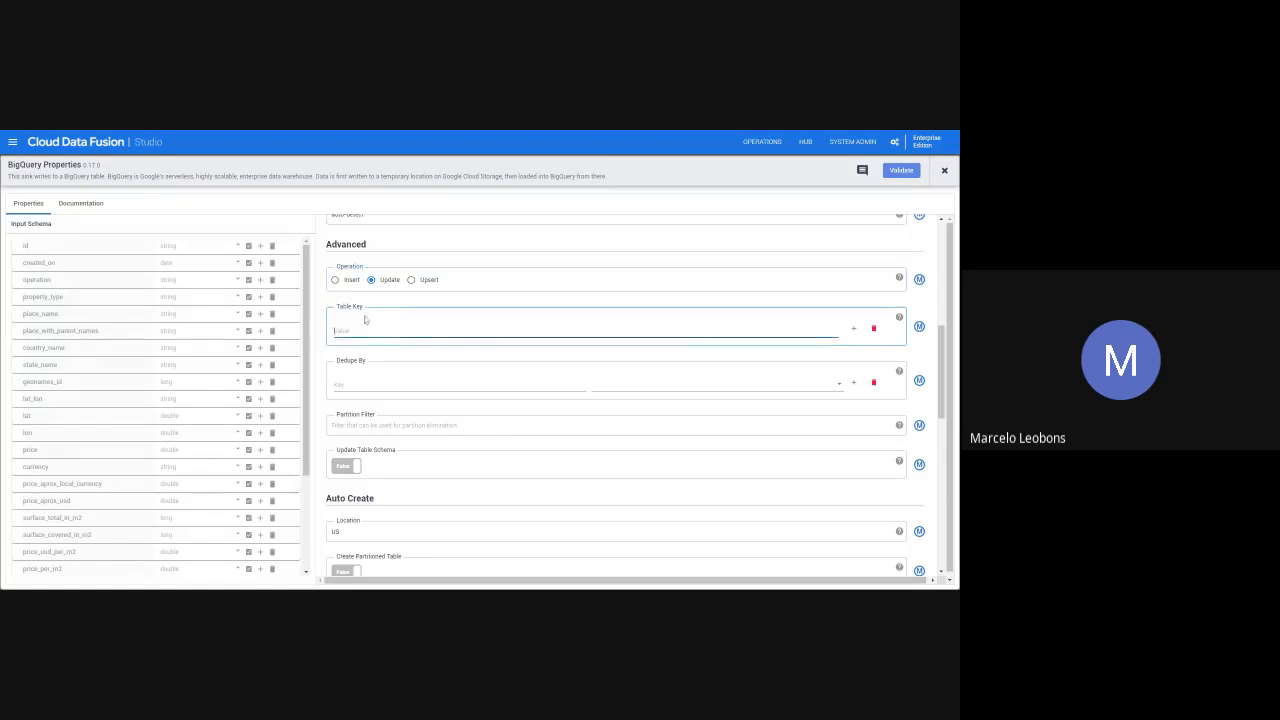
click(381, 384)
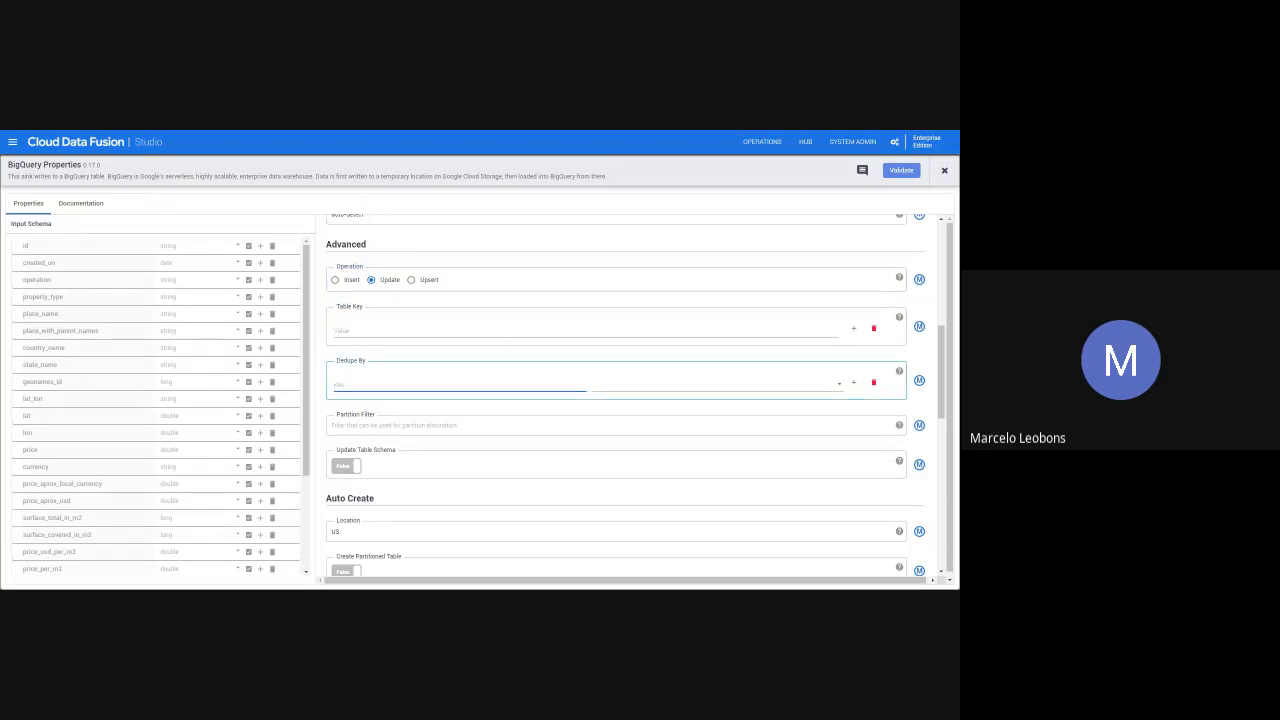
click(402, 433)
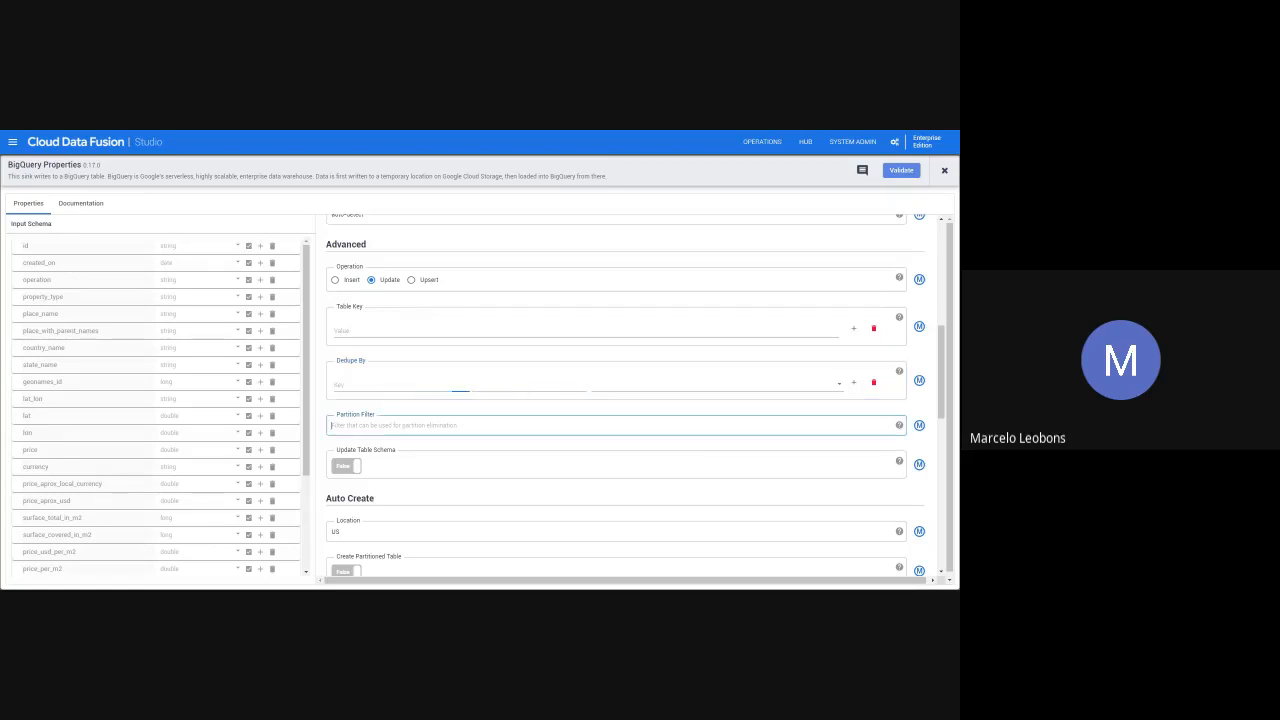
click(410, 280)
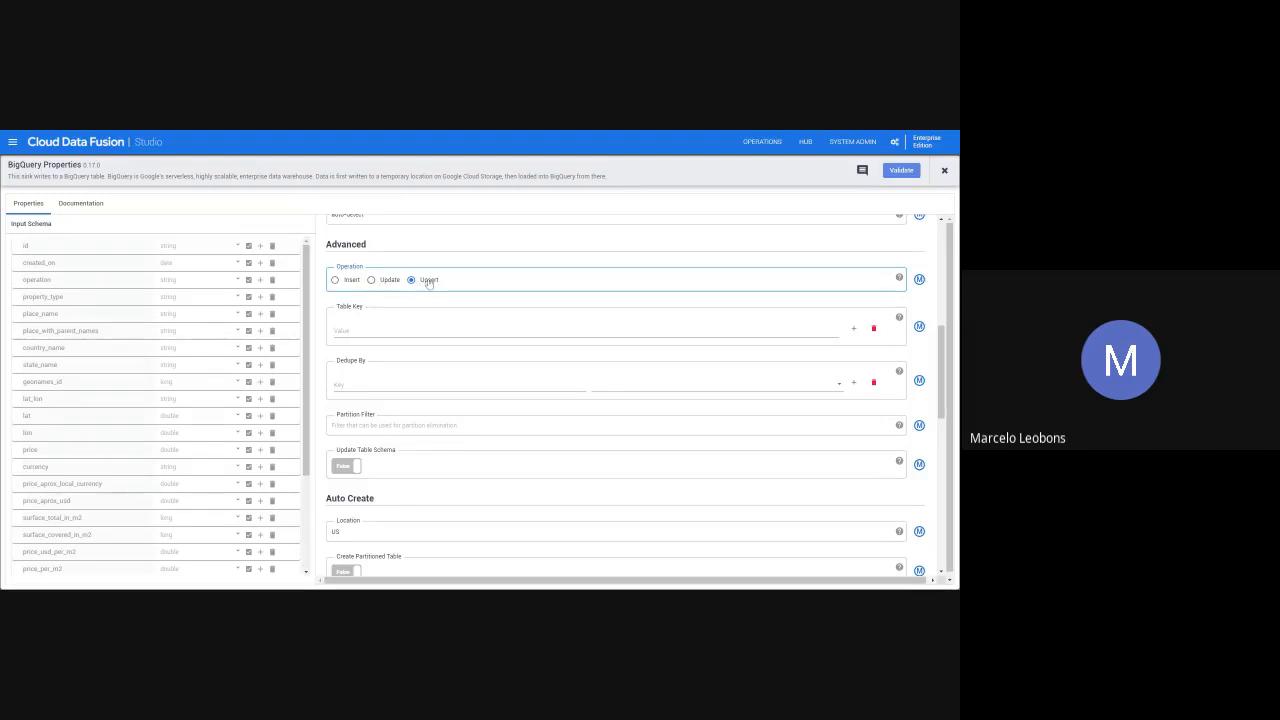
click(336, 281)
- Set the partitioning type to None in the sink's Auto Create settings
scroll(428, 360, down, 2)
scroll(421, 373, down, 1)
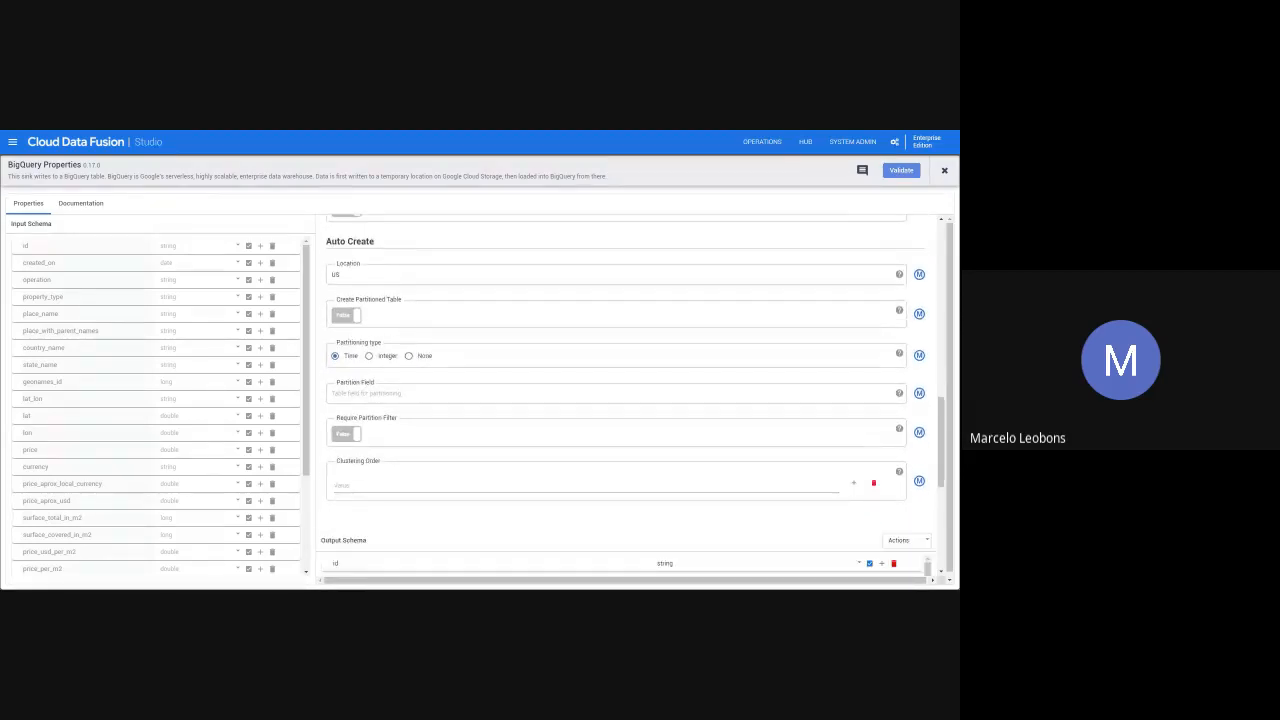
drag(327, 242, 385, 246)
click(387, 246)
click(341, 275)
key(ctrl+a)
click(350, 275)
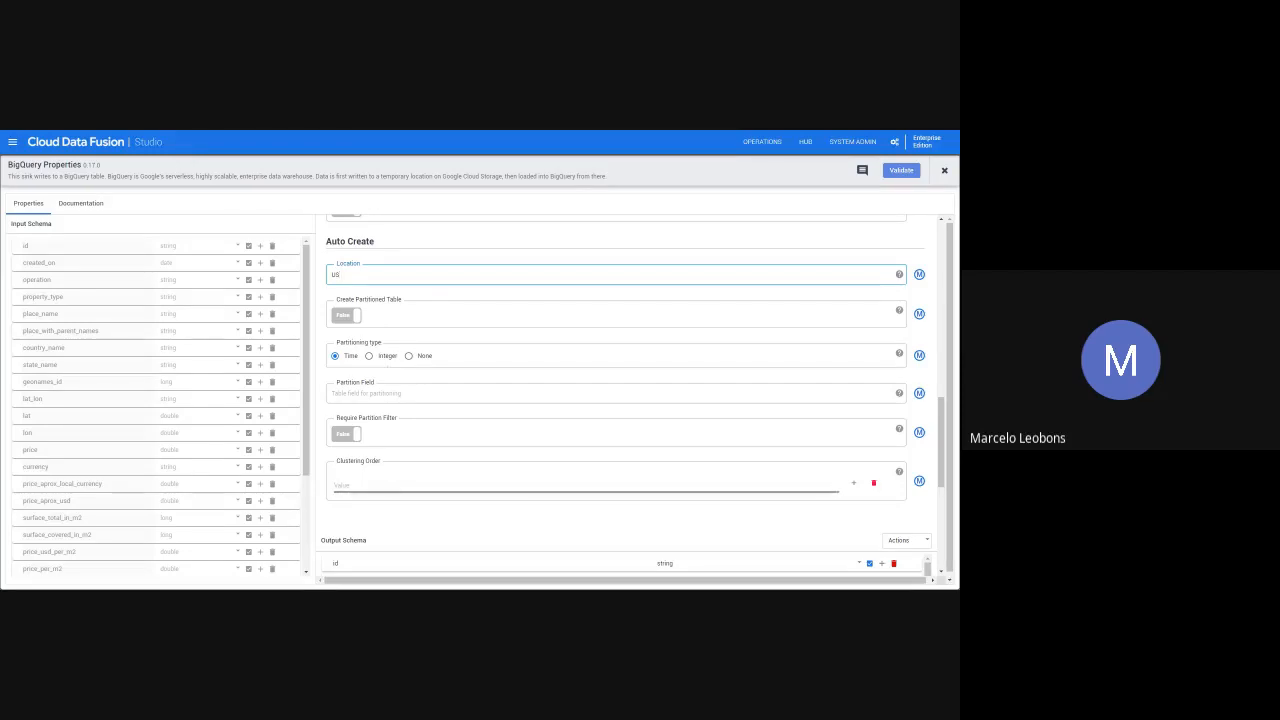
click(408, 366)
click(408, 356)
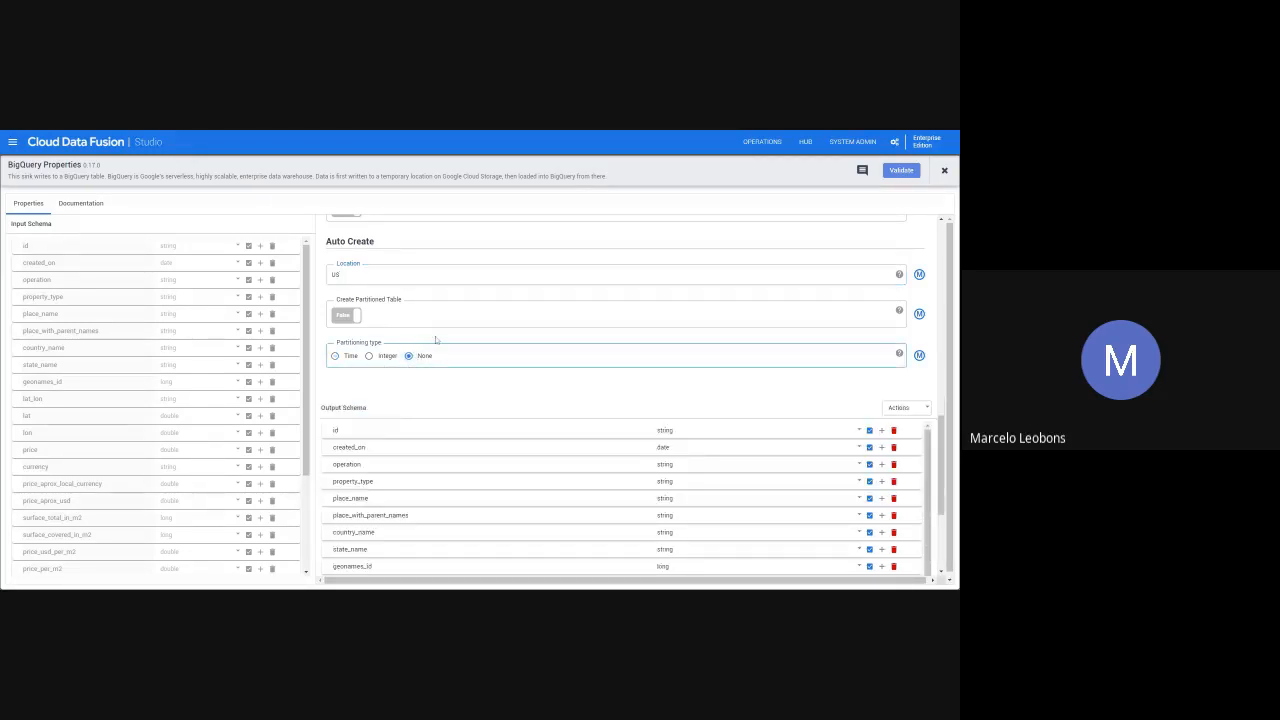
- Validate the BigQuery sink, review its basic settings and close its properties
click(904, 171)
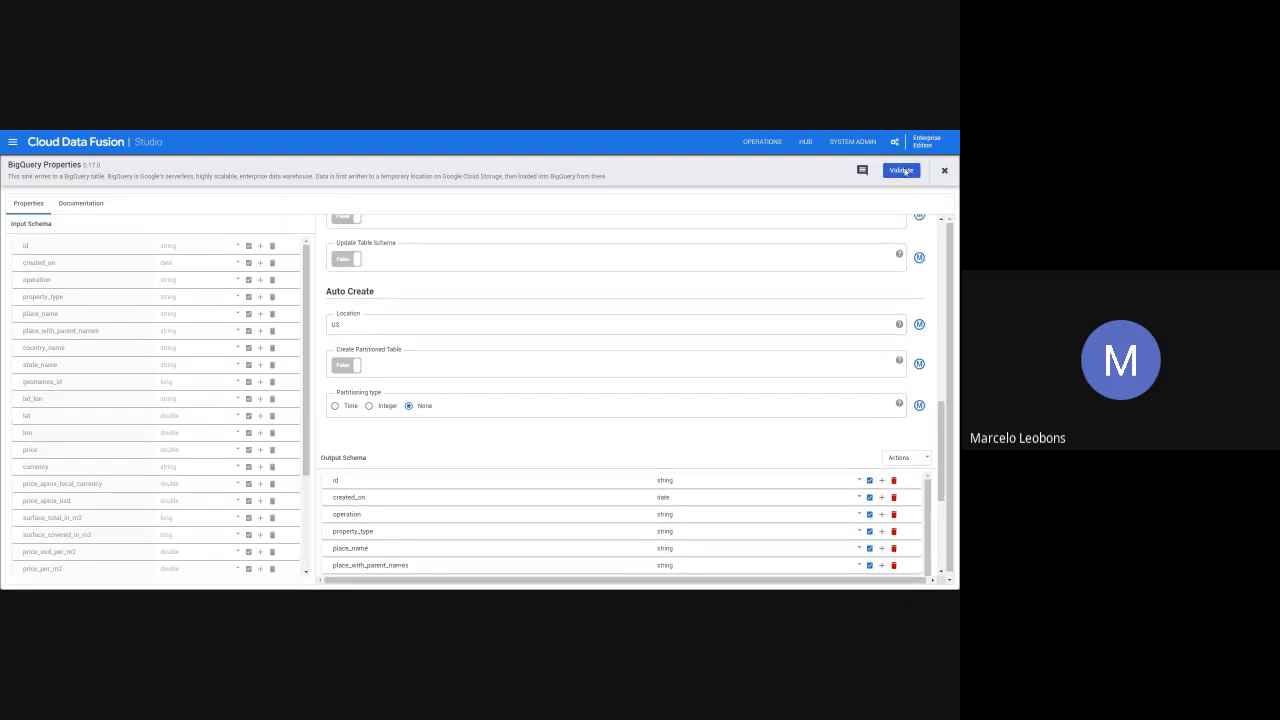
scroll(491, 457, up, 10)
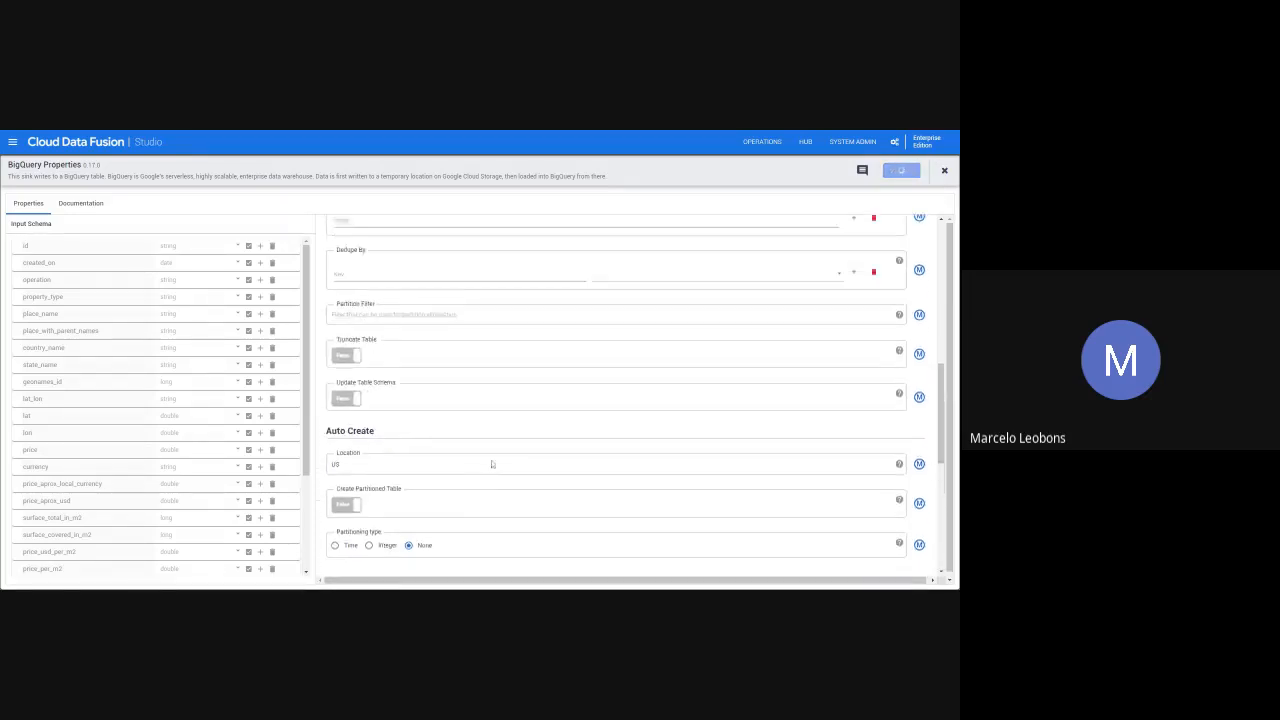
scroll(506, 465, up, 2)
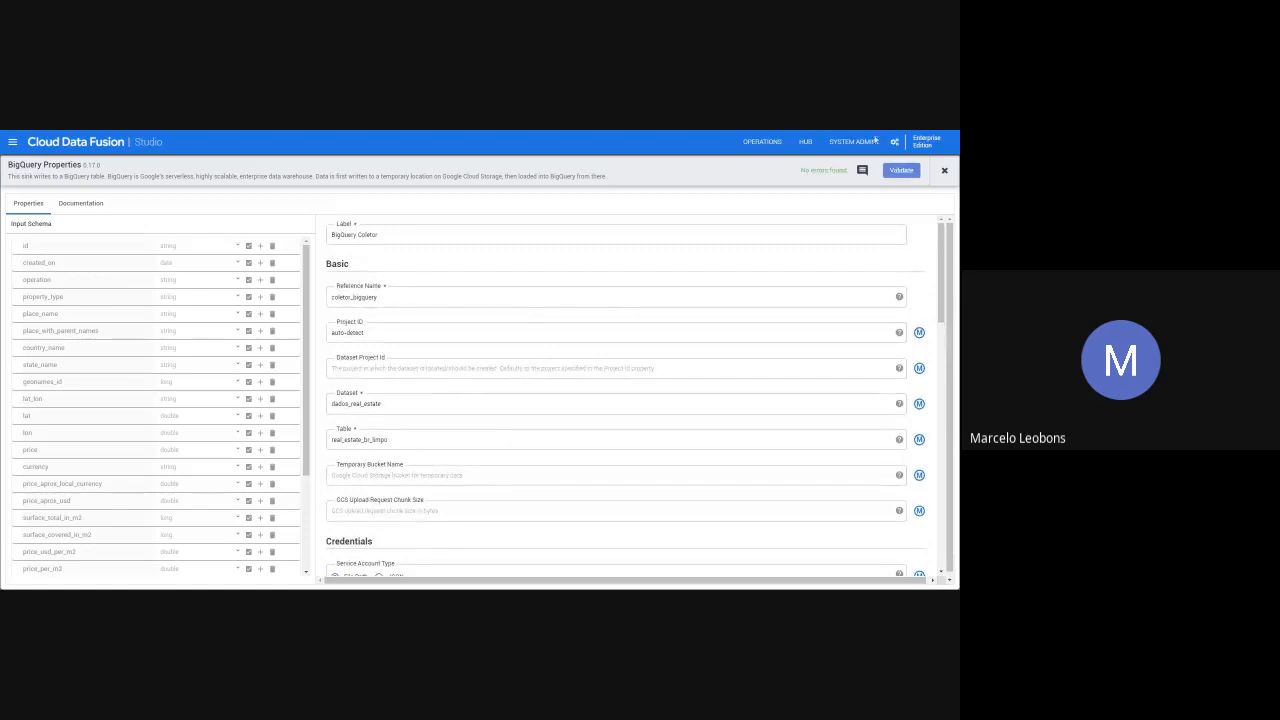
click(944, 171)
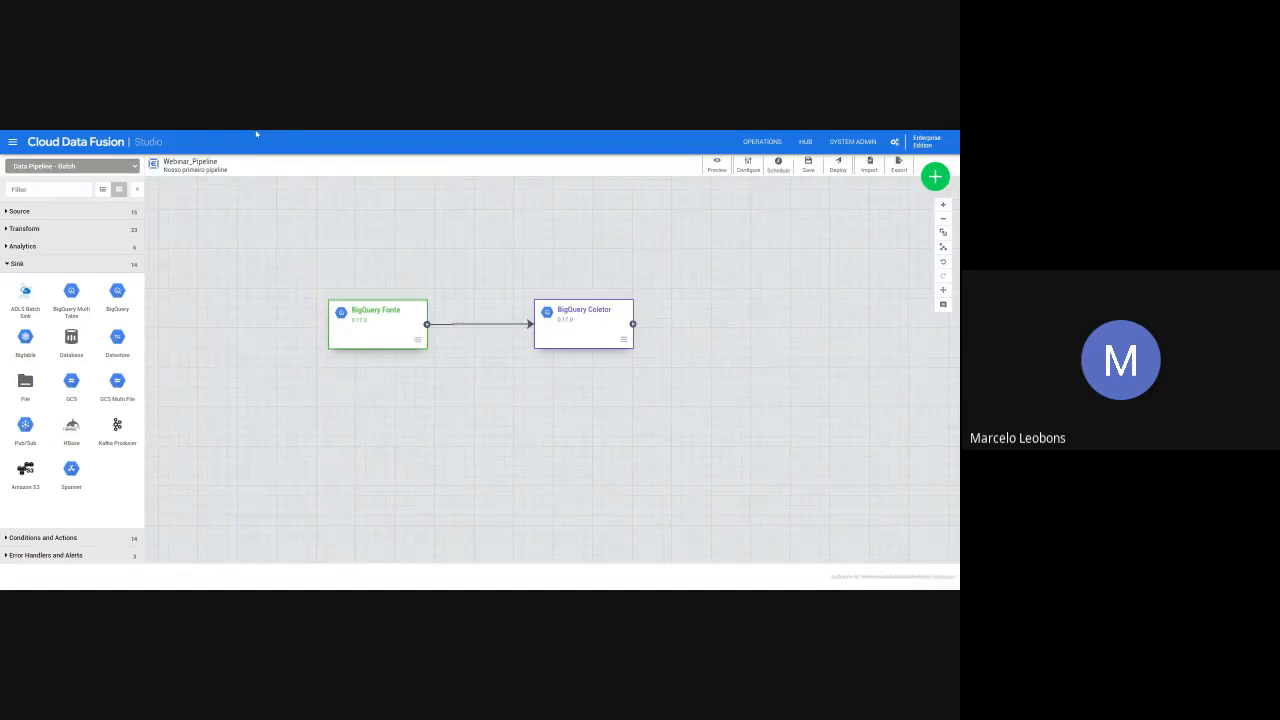
click(182, 131)
key(Right)
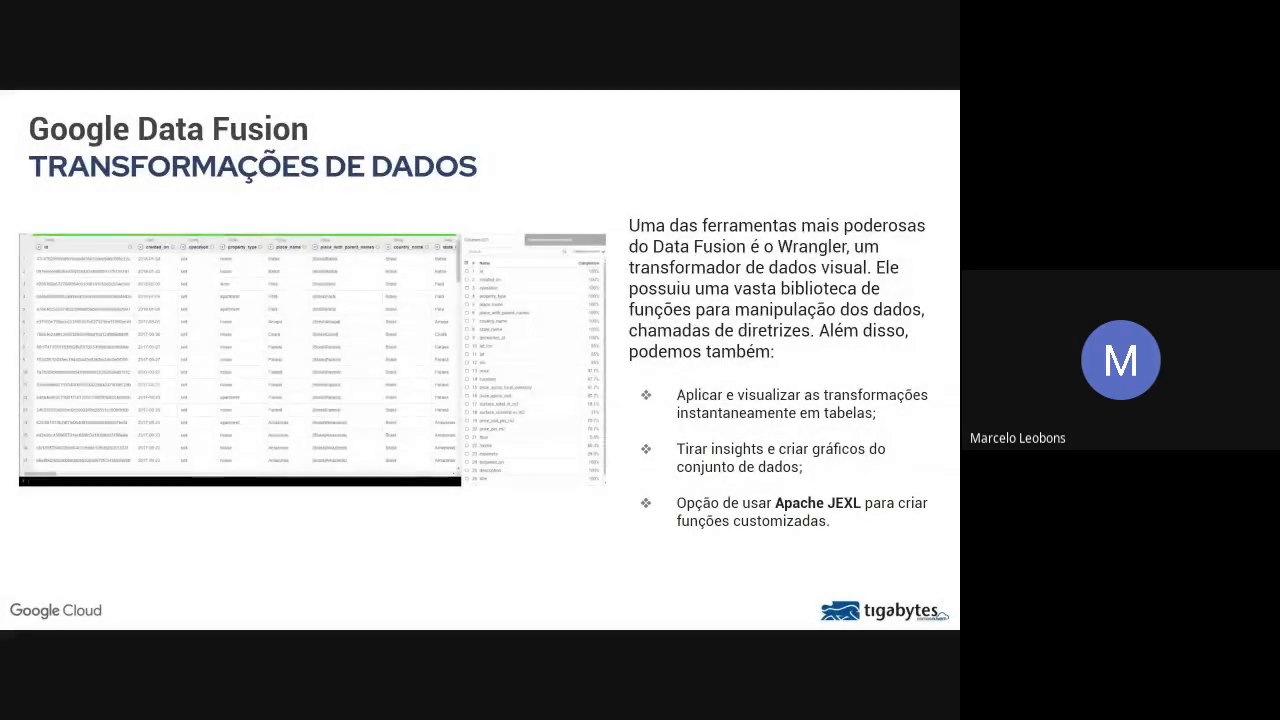
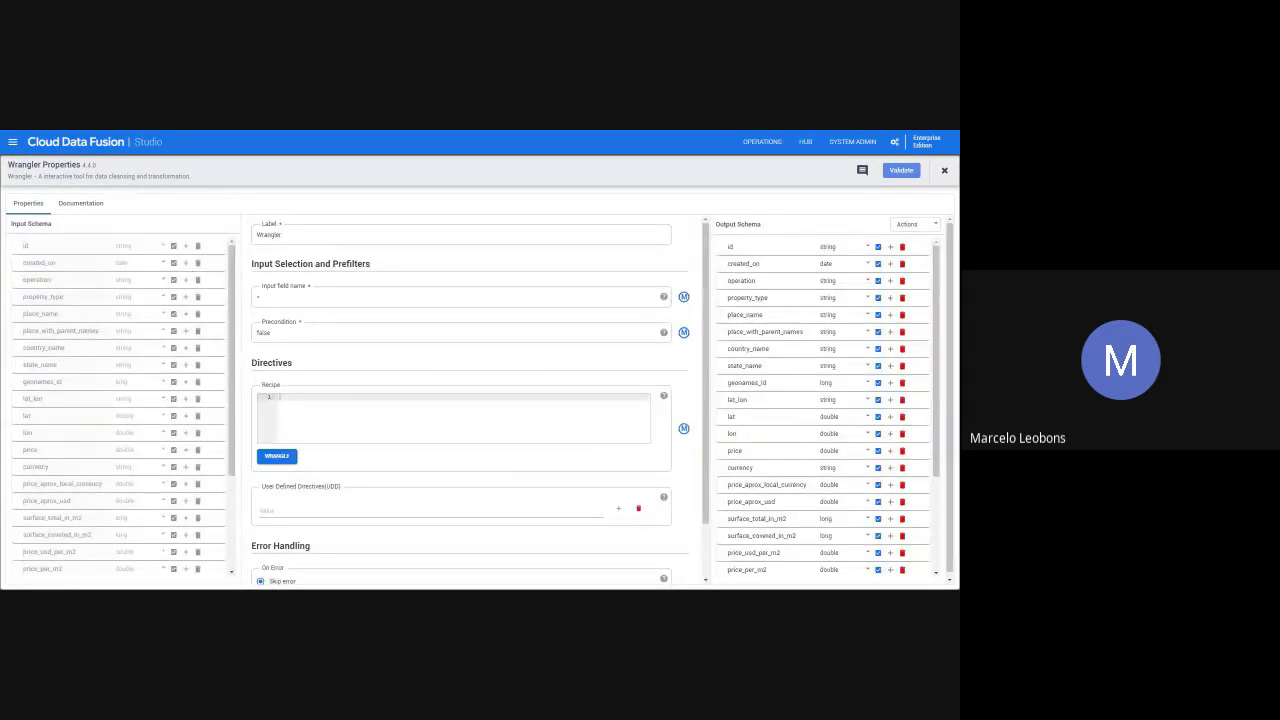
- Review the Wrangler's label, input field name and precondition settings
click(284, 235)
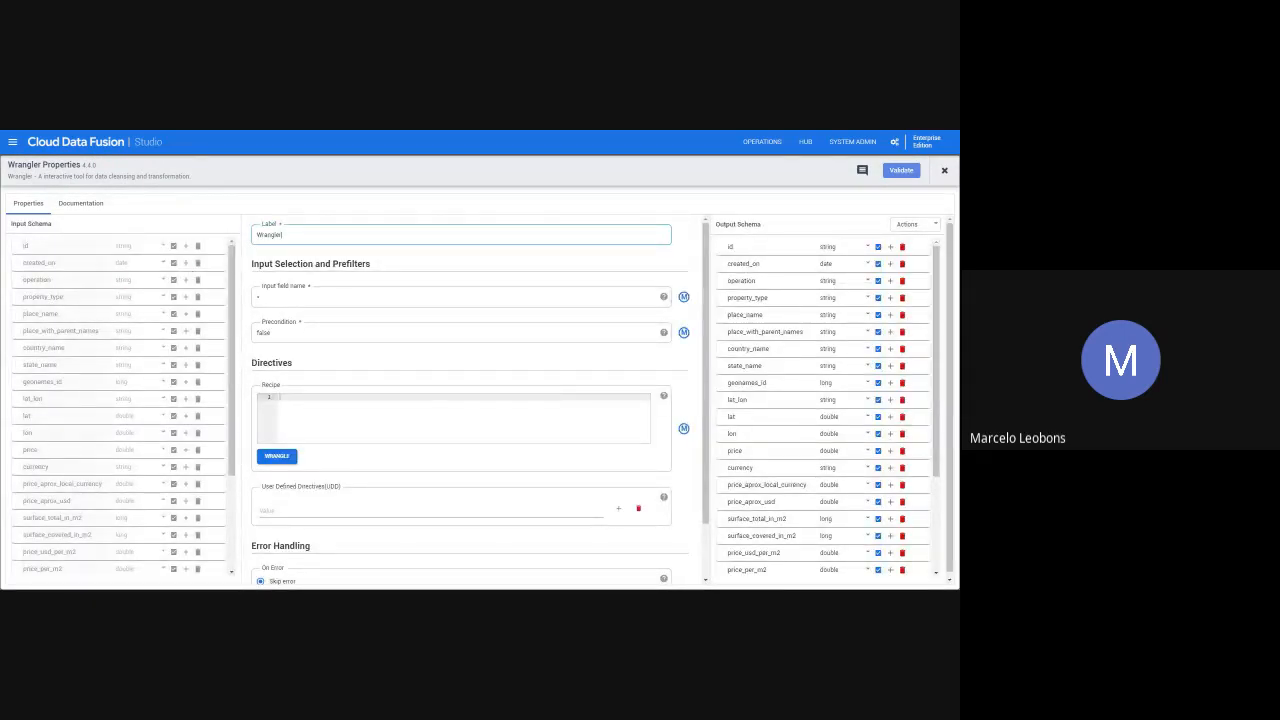
drag(284, 235, 253, 233)
click(283, 235)
click(264, 297)
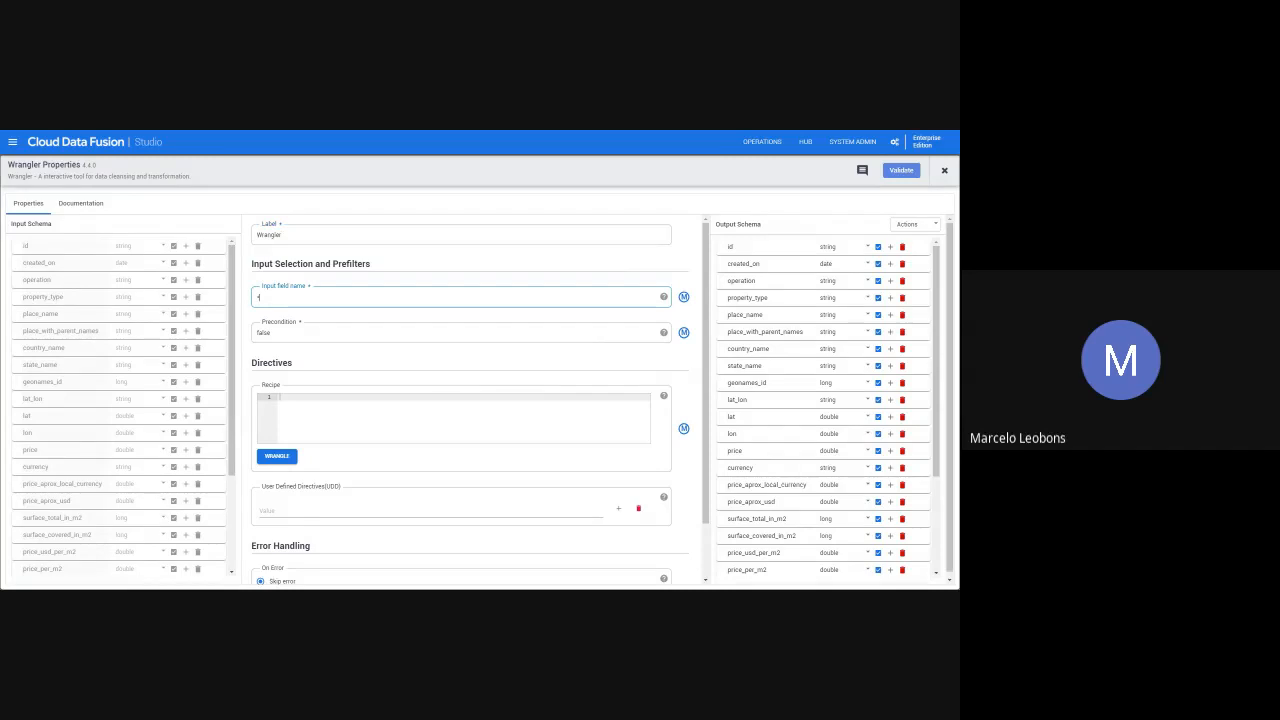
click(273, 333)
drag(272, 333, 243, 335)
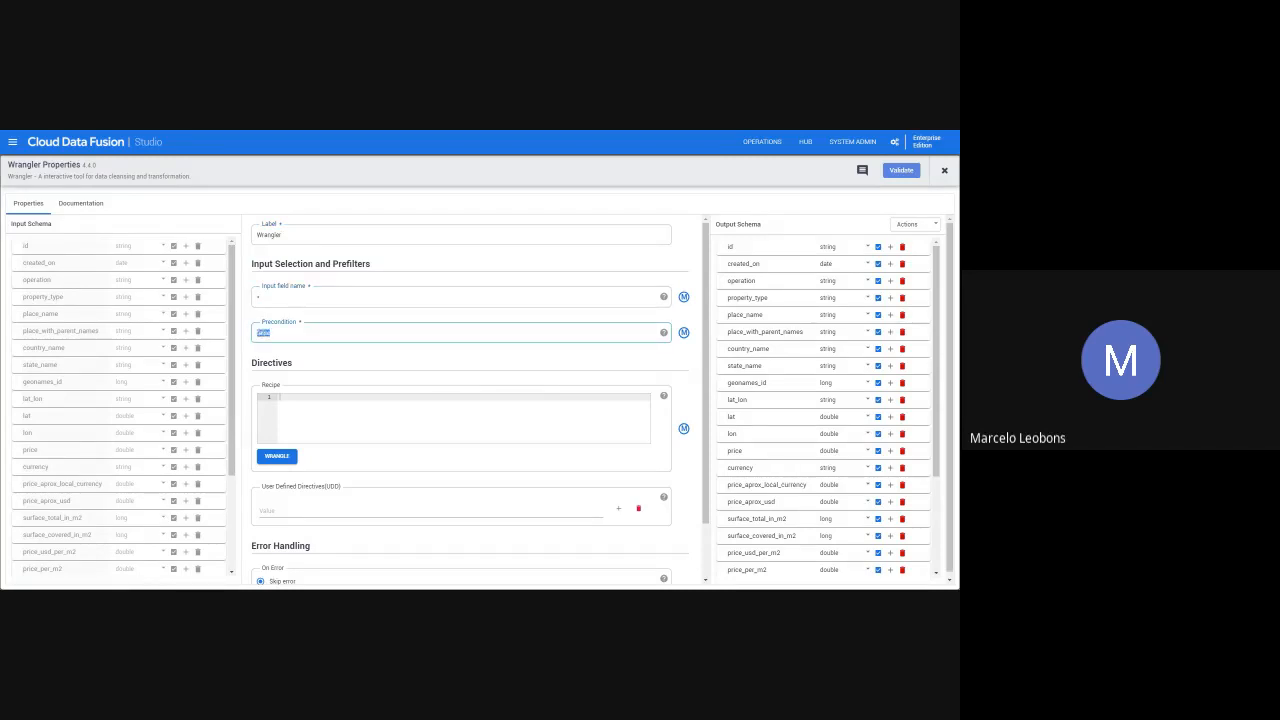
click(272, 333)
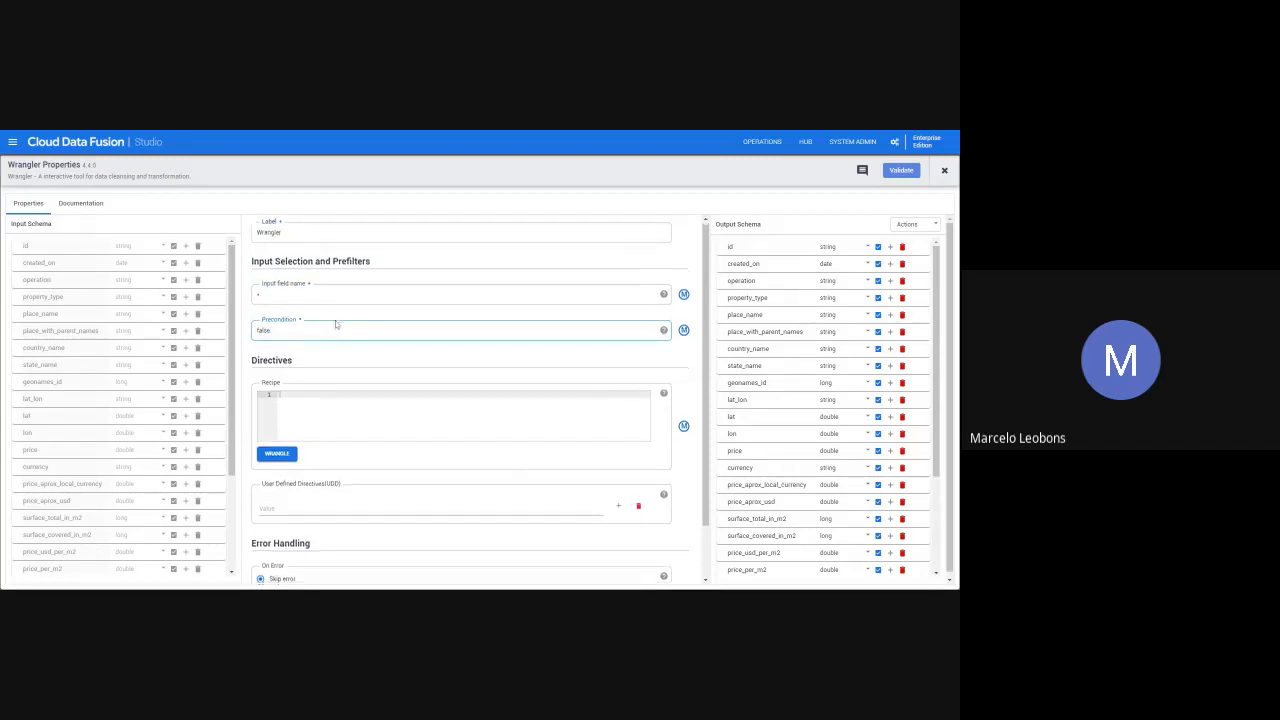
- Try a set-column directive in the Wrangler's recipe, then clear it
scroll(322, 326, down, 1)
click(287, 340)
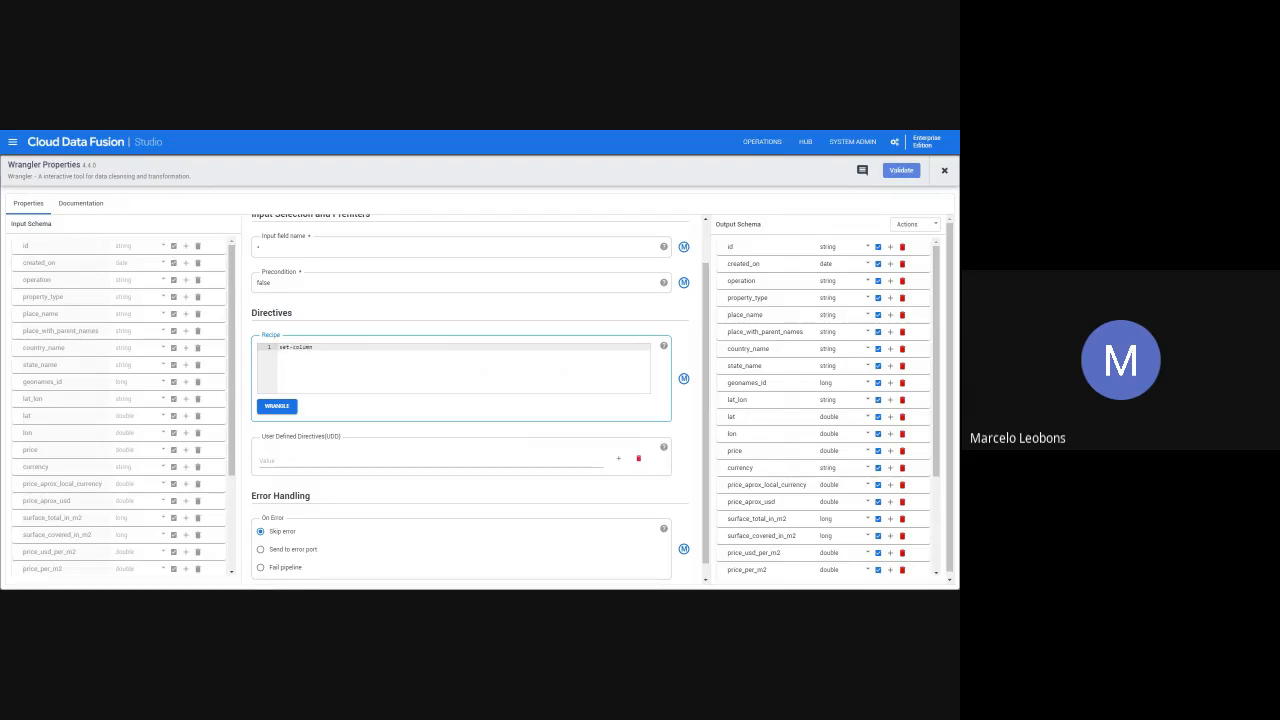
drag(314, 347, 280, 347)
key(BackSpace)
- Open the real_estate_br table from the BigQuery Default connection for wrangling
click(289, 410)
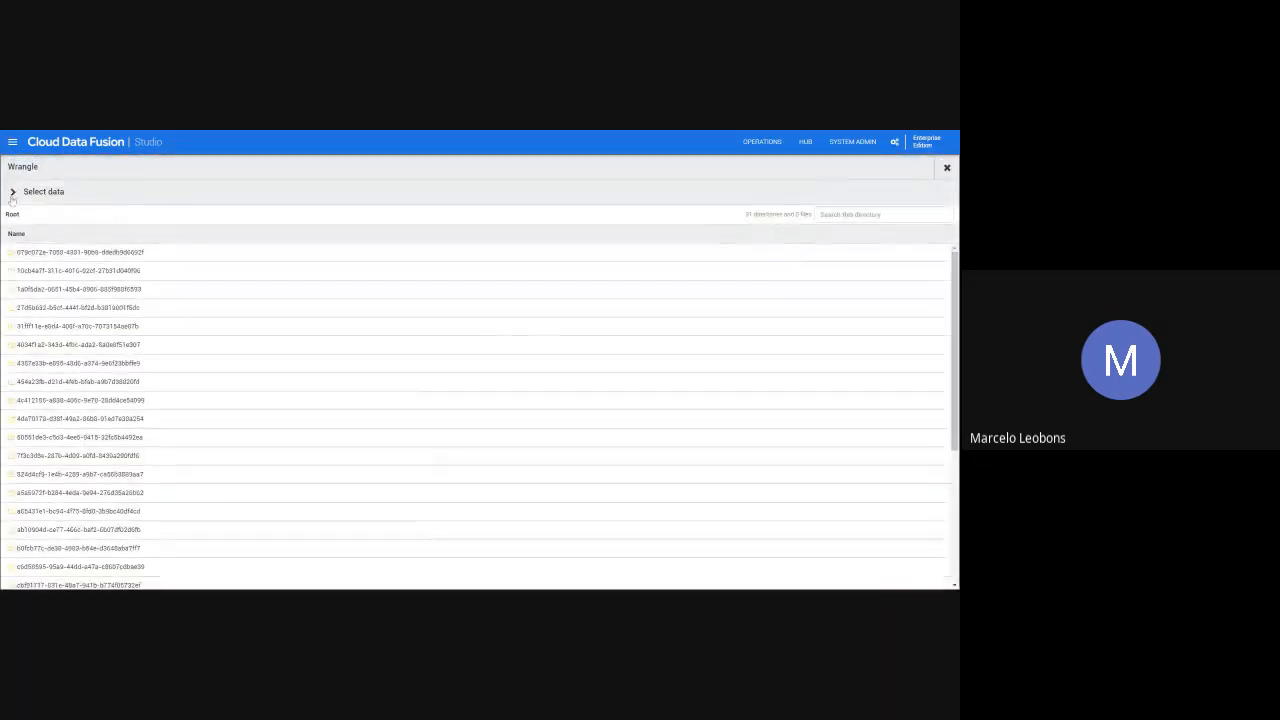
click(12, 193)
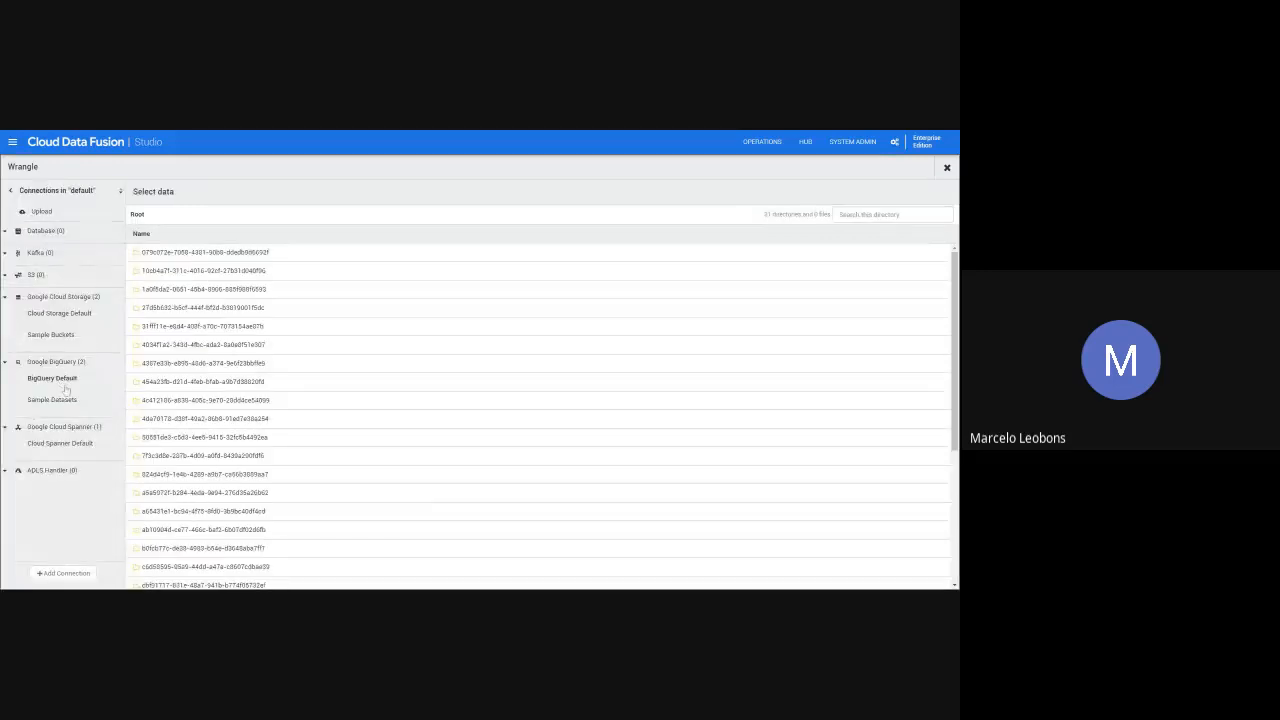
click(51, 378)
click(183, 289)
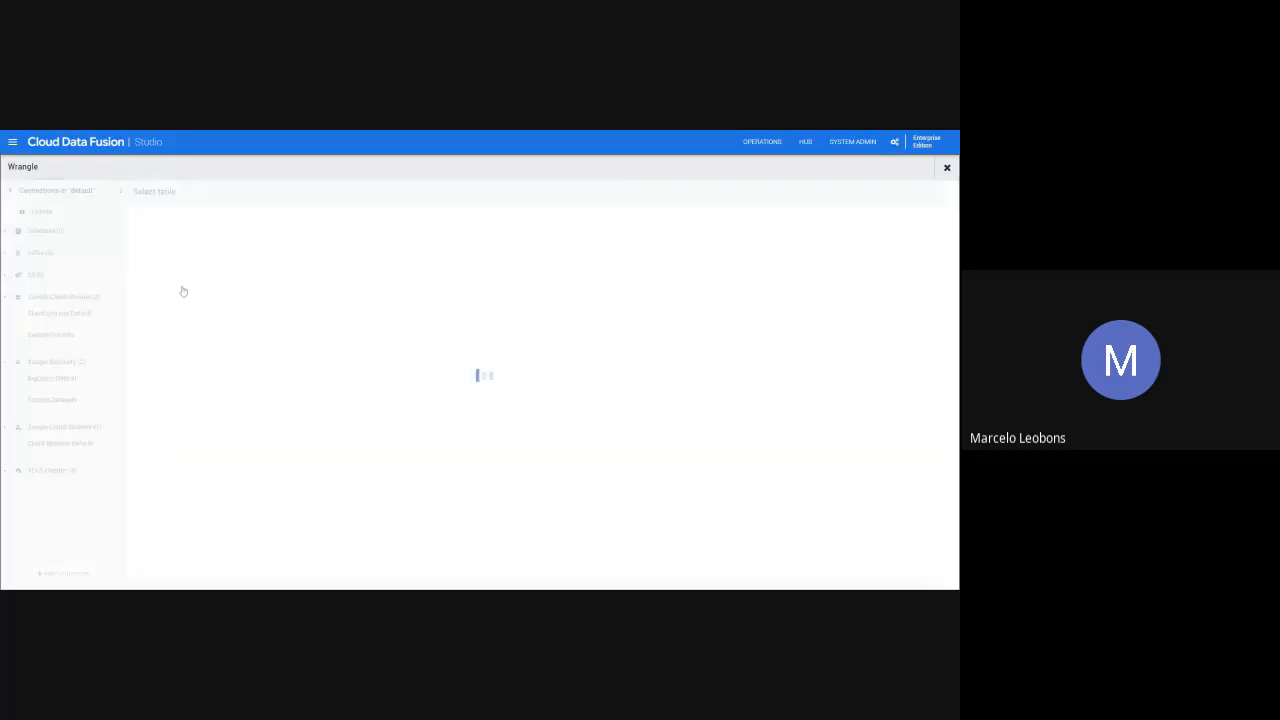
click(196, 253)
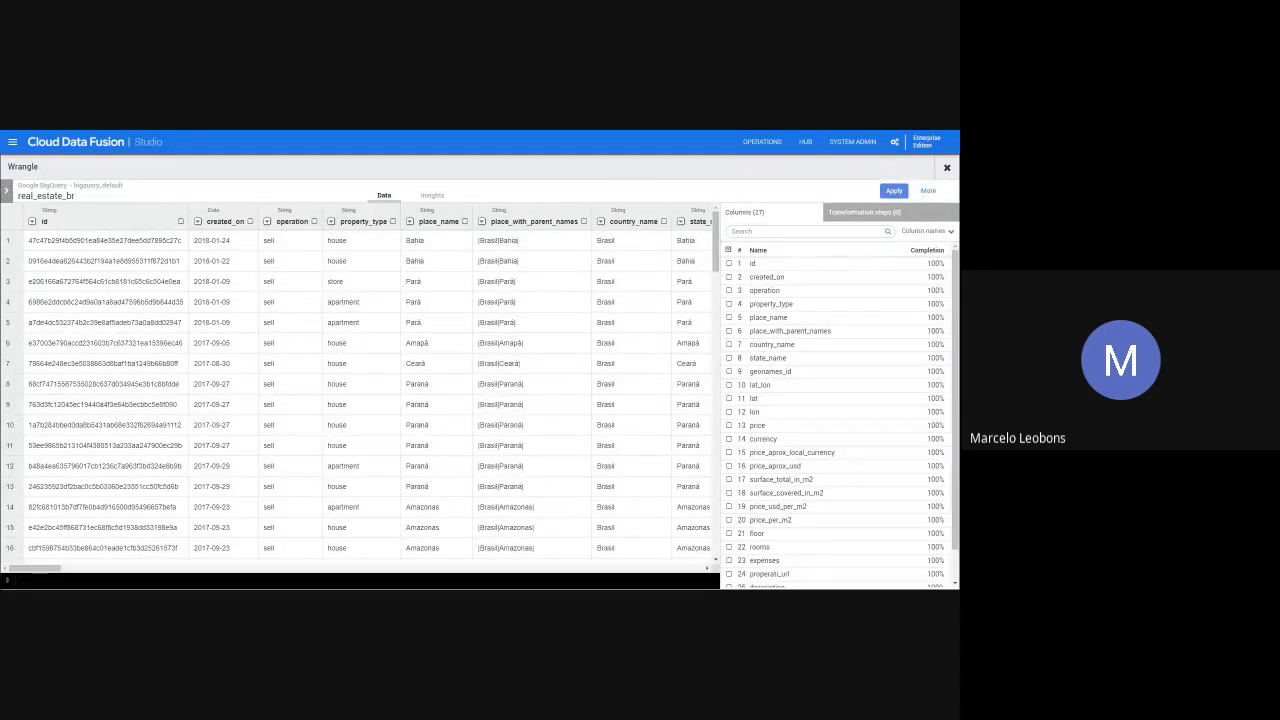
- Examine the univariate summary charts in the Insights view of real_estate_br, then return to the data view
mouse_move(40, 570)
mouse_down()
mouse_move(200, 574)
mouse_move(50, 574)
mouse_up()
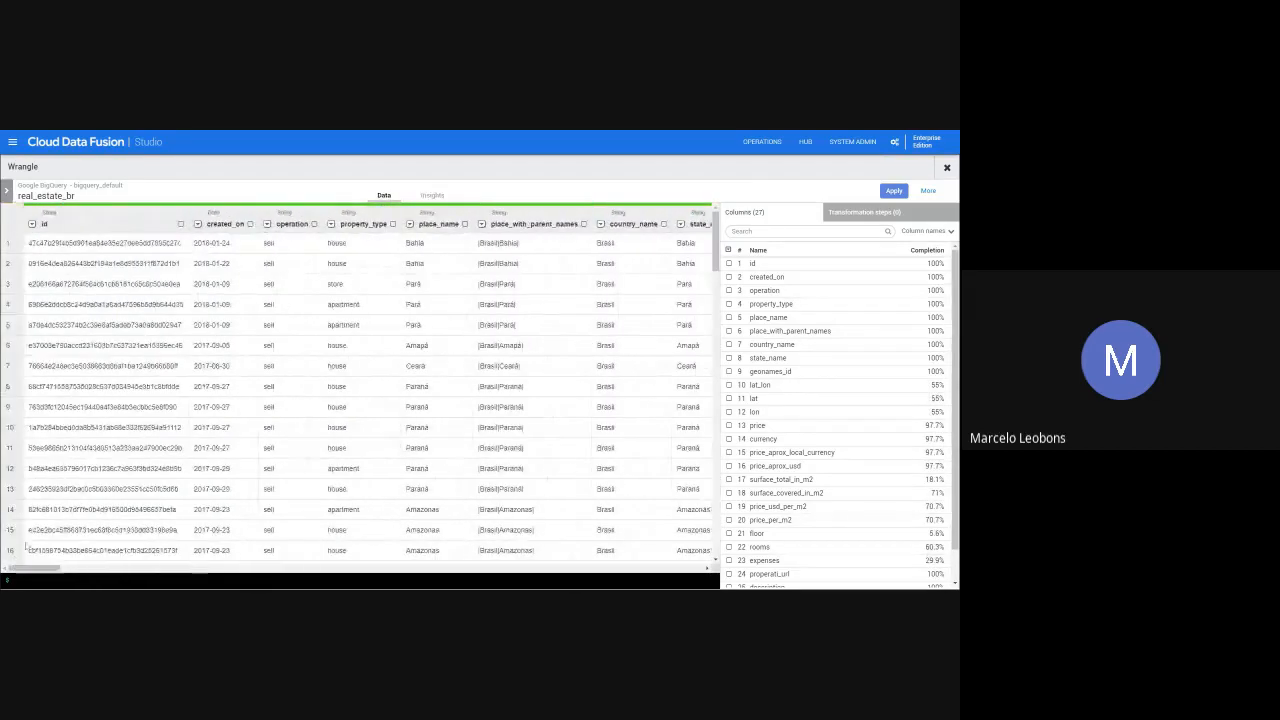
click(438, 197)
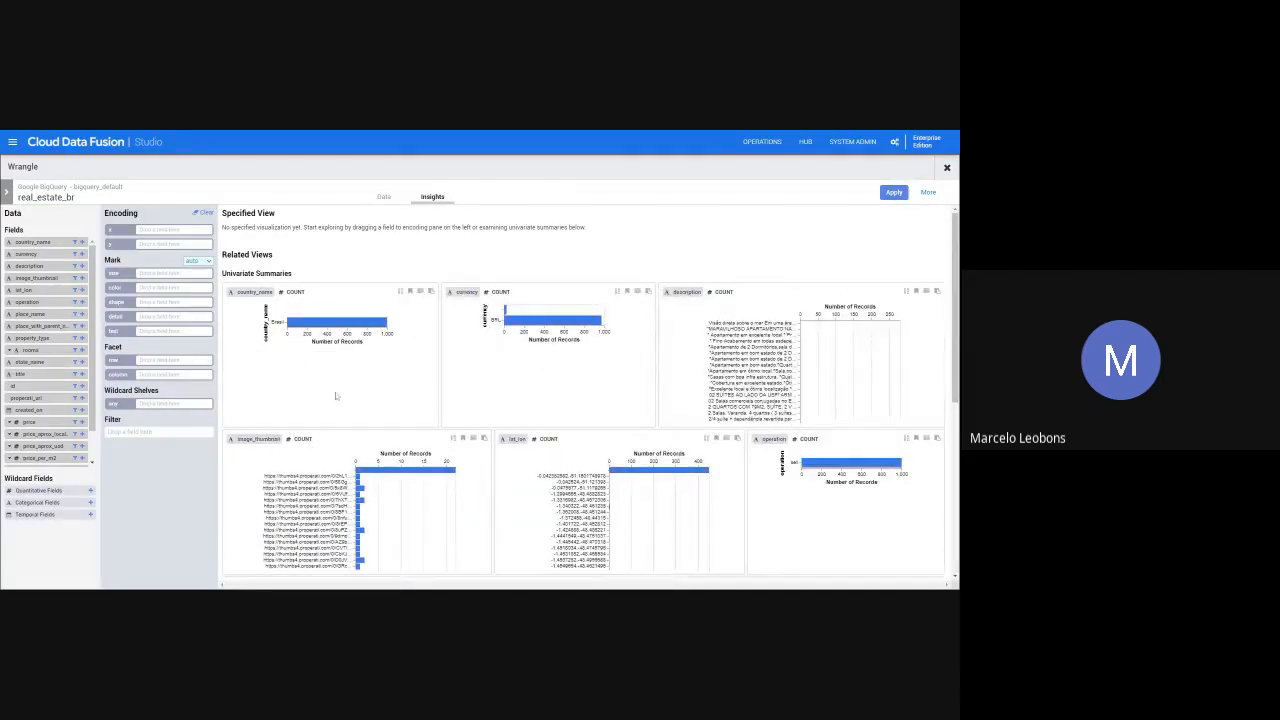
scroll(336, 396, down, 1)
scroll(400, 370, up, 1)
click(386, 200)
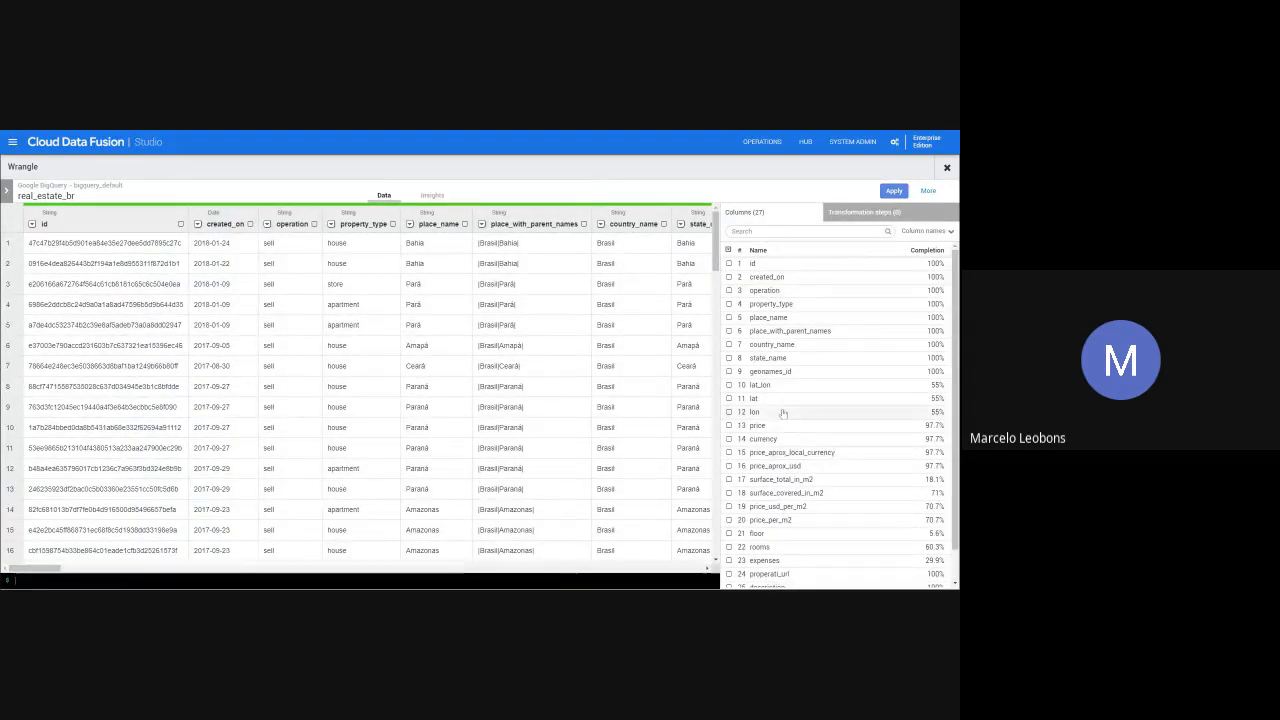
- Examine the completion of each column, the transformation steps list and the table's data across its columns
scroll(788, 408, down, 1)
scroll(914, 306, up, 1)
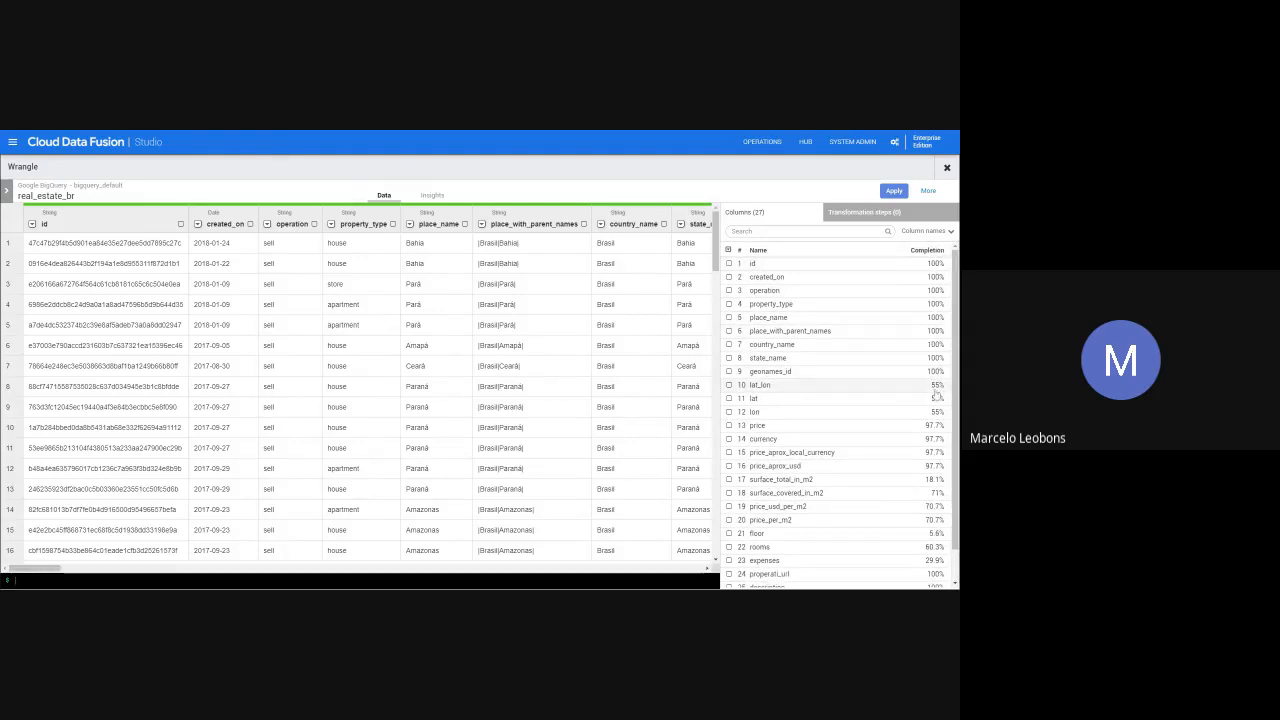
click(926, 214)
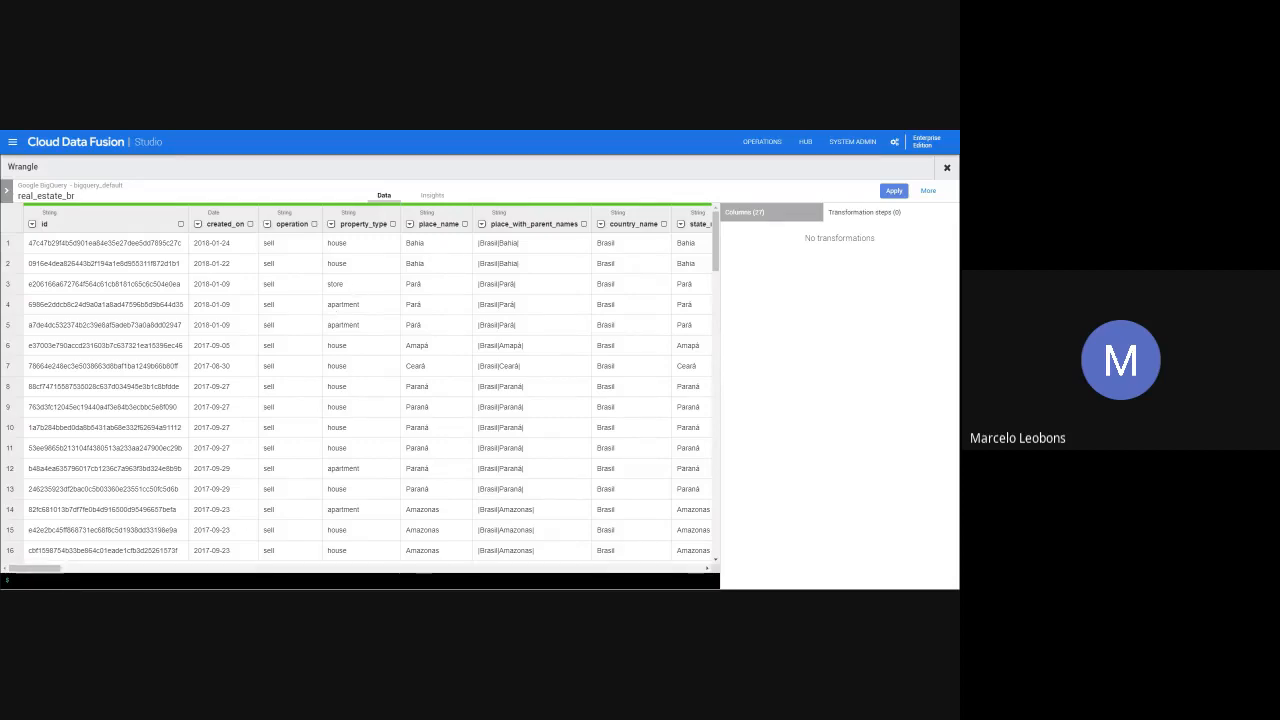
drag(44, 570, 111, 570)
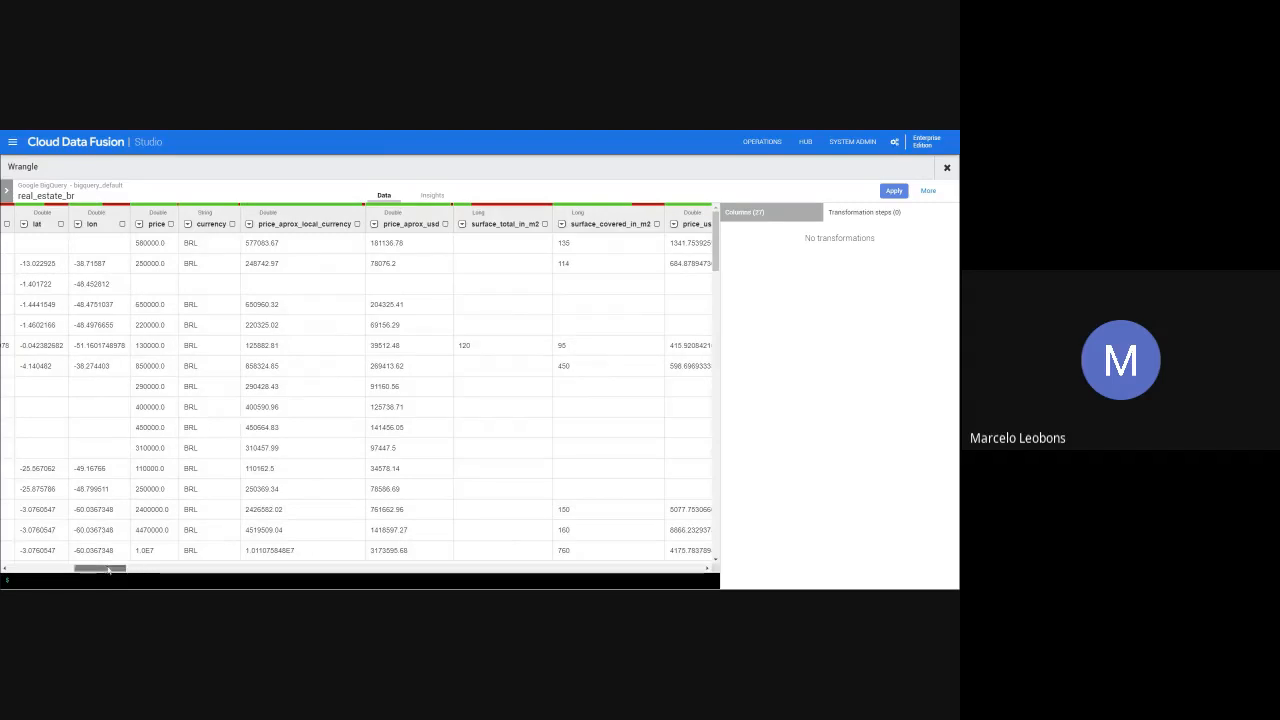
drag(109, 570, 42, 570)
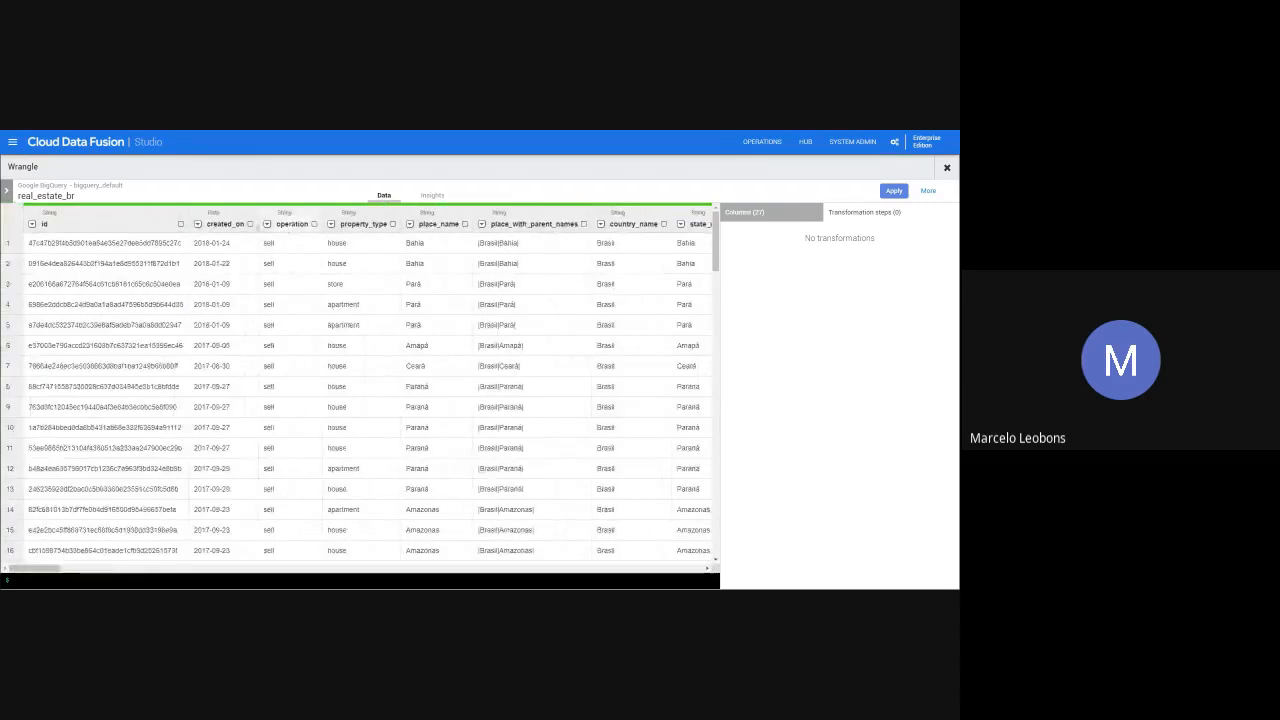
- Keep only the created_on, property_type, state_name, price, price_aprox_usd, surface_covered_in_m2, price_usd_per_m2, price_per_m2 and rooms columns
click(250, 224)
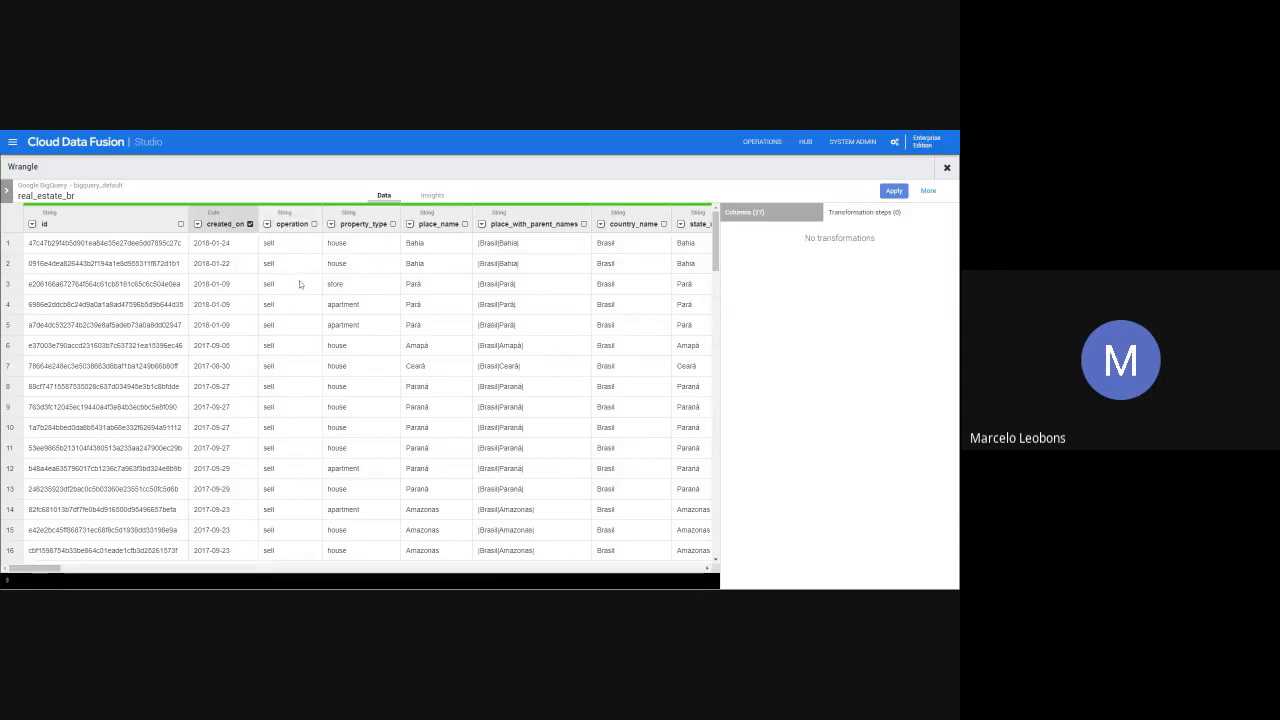
click(393, 224)
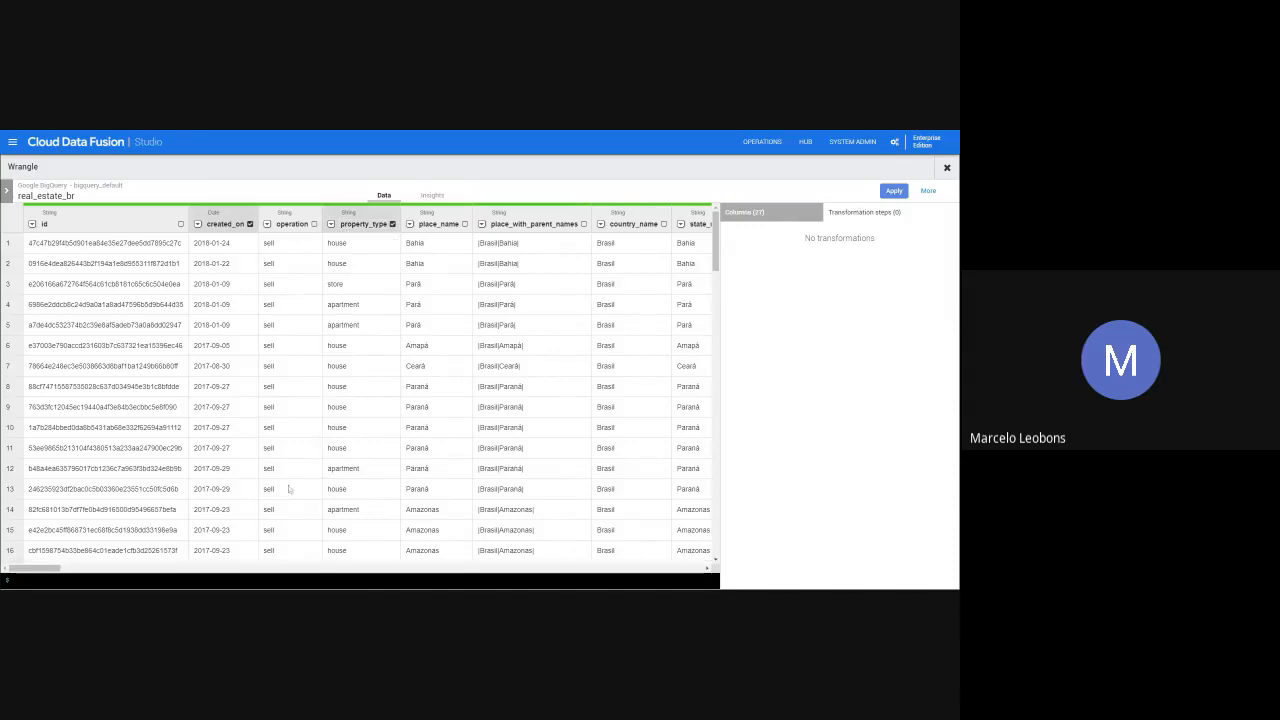
drag(35, 568, 41, 569)
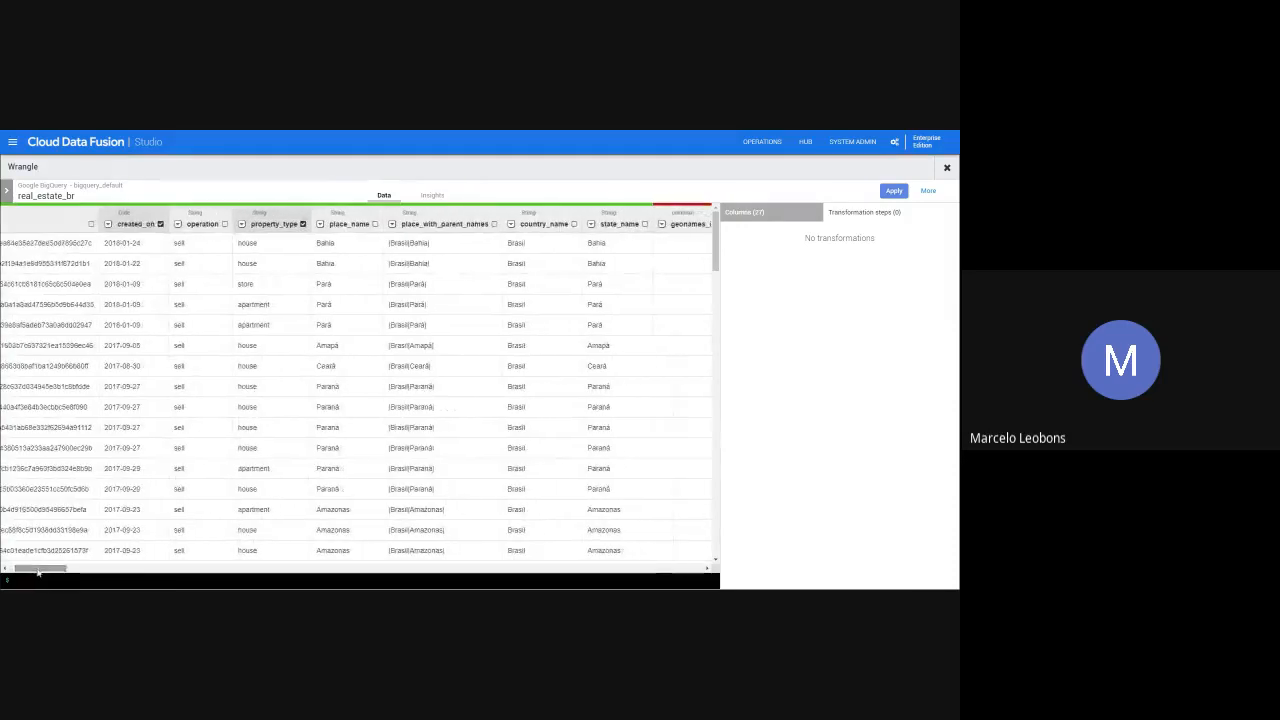
click(645, 224)
mouse_move(64, 570)
mouse_down()
mouse_move(104, 570)
mouse_move(80, 572)
mouse_up()
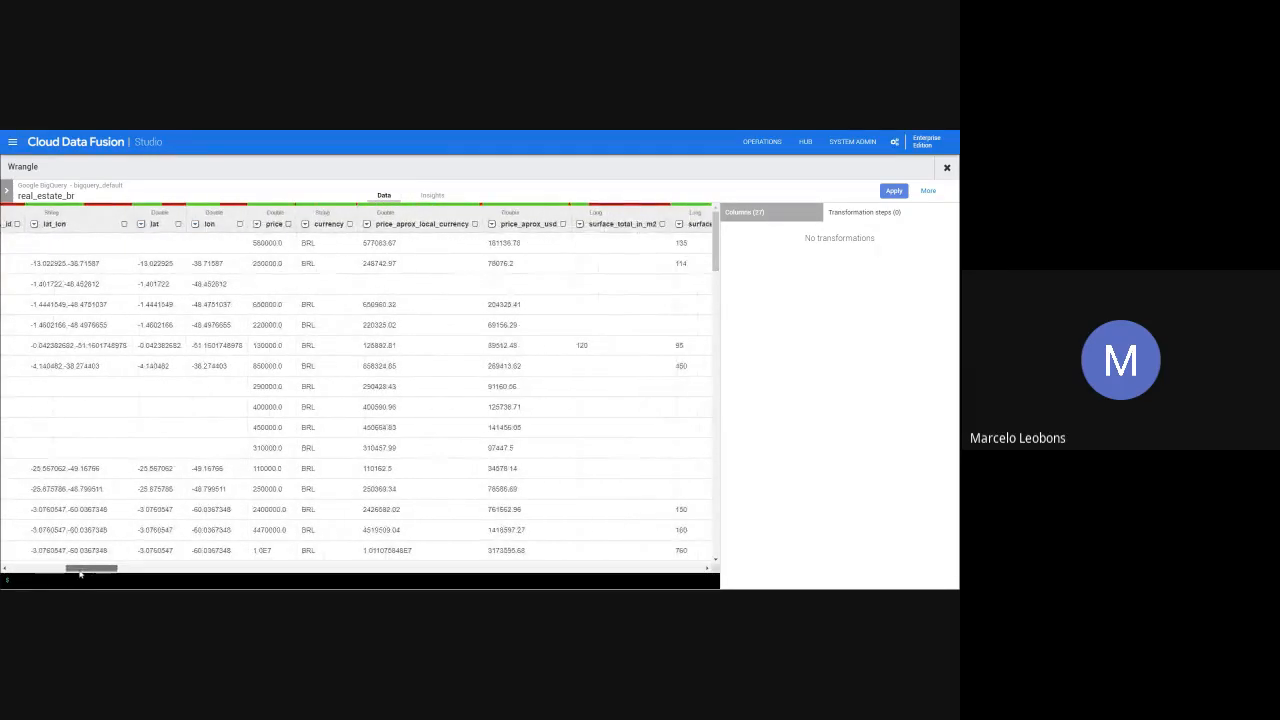
click(288, 225)
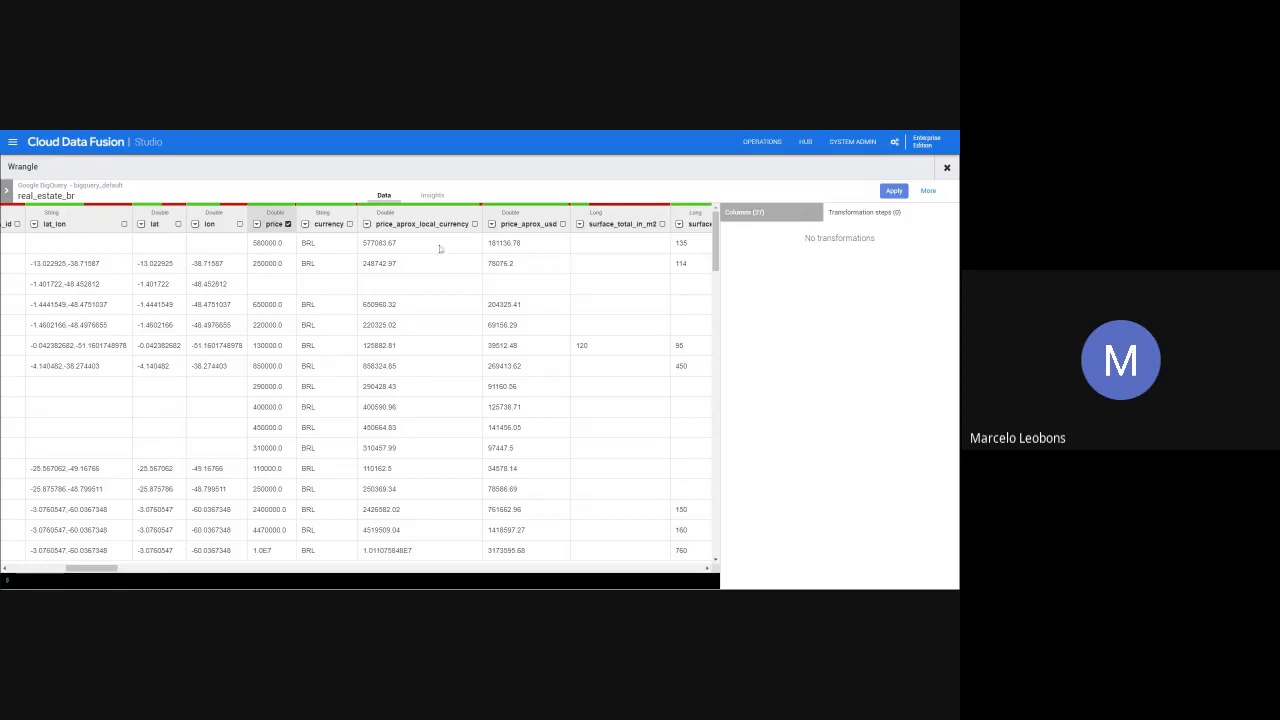
click(563, 224)
drag(106, 569, 134, 571)
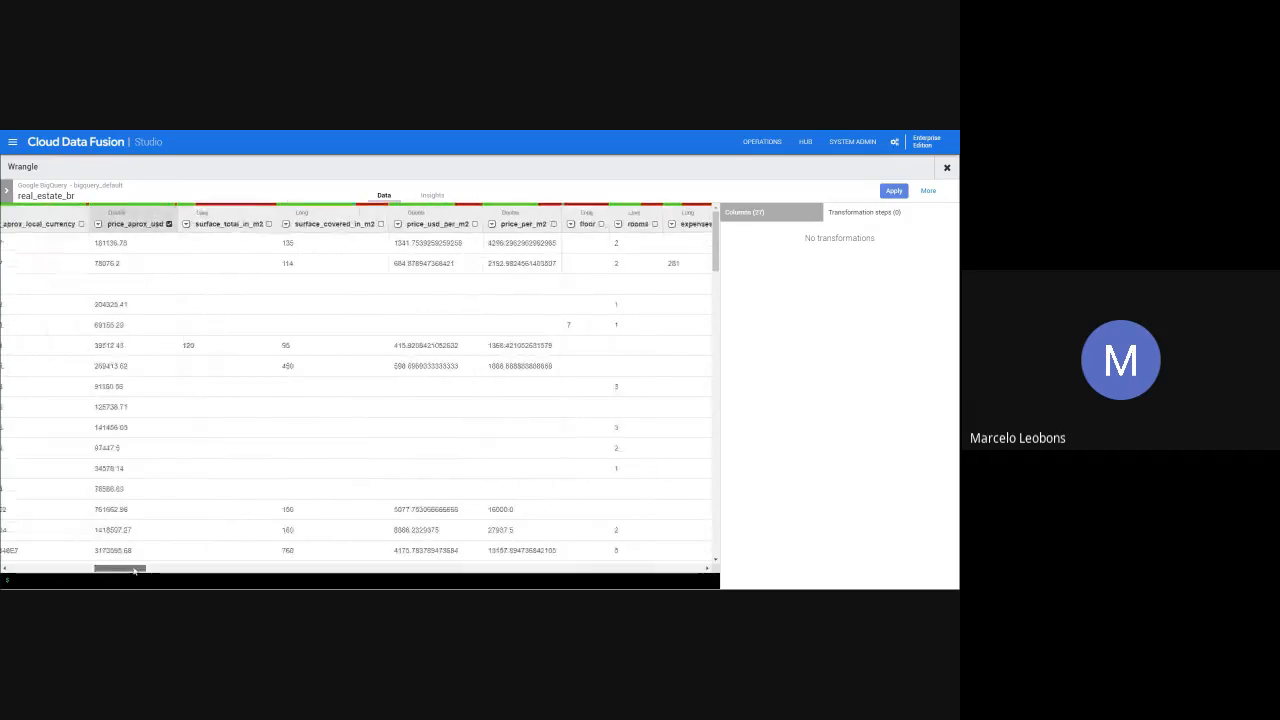
click(467, 224)
click(546, 224)
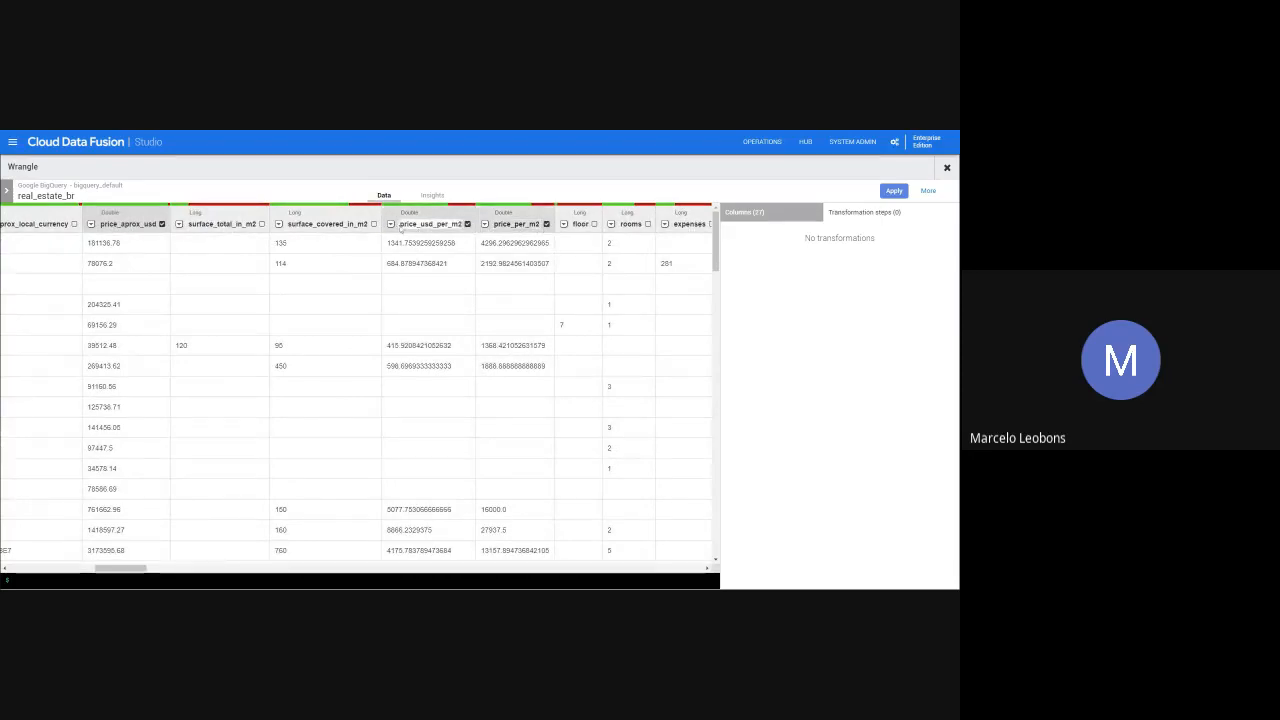
click(373, 224)
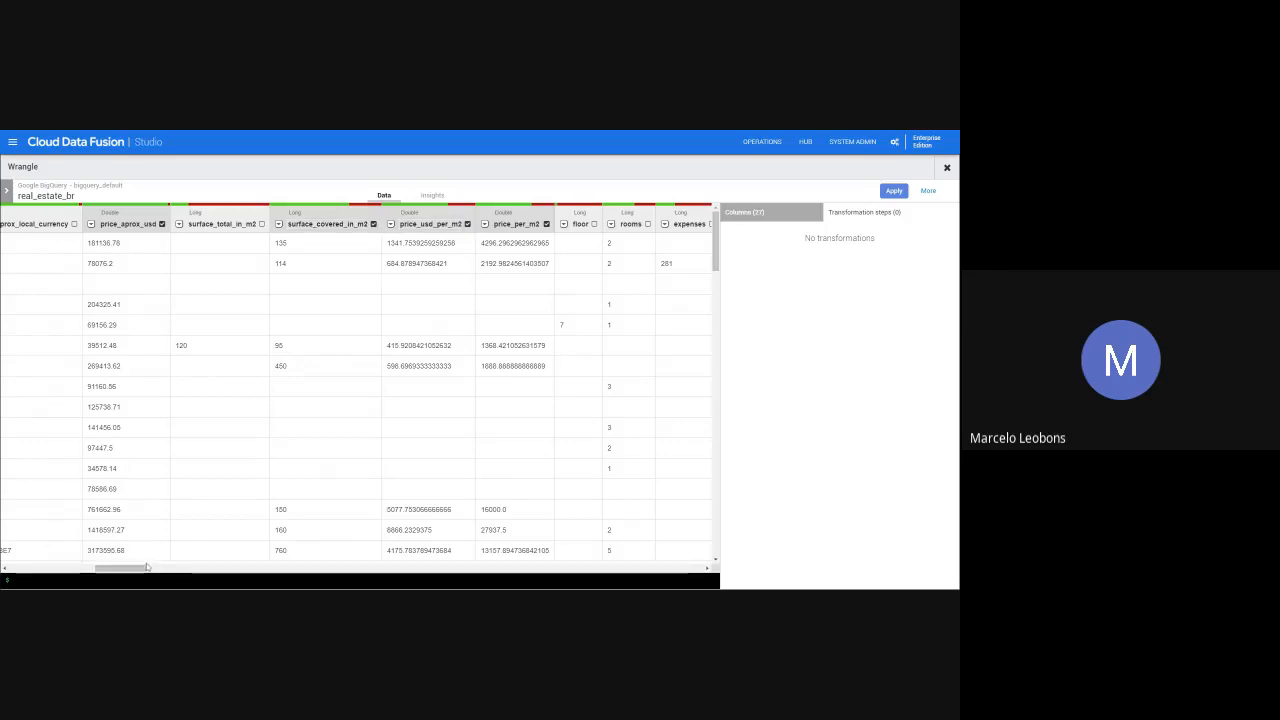
drag(146, 567, 166, 567)
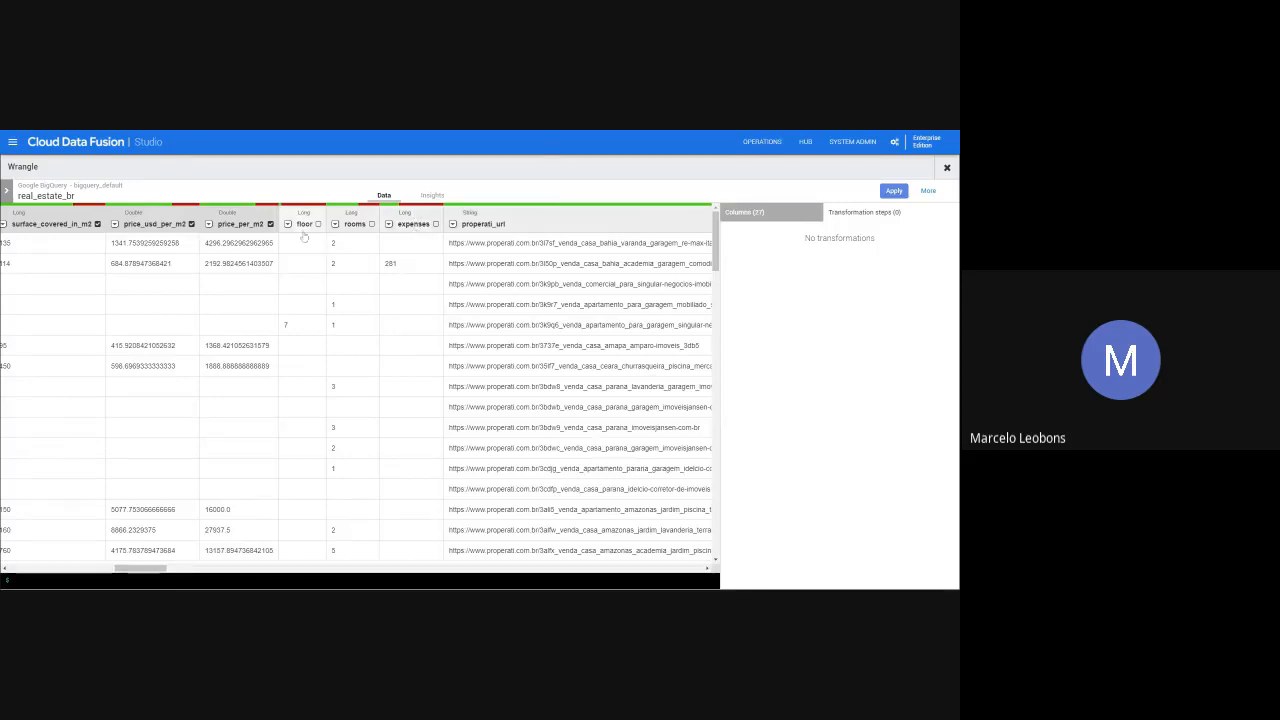
click(335, 225)
click(373, 225)
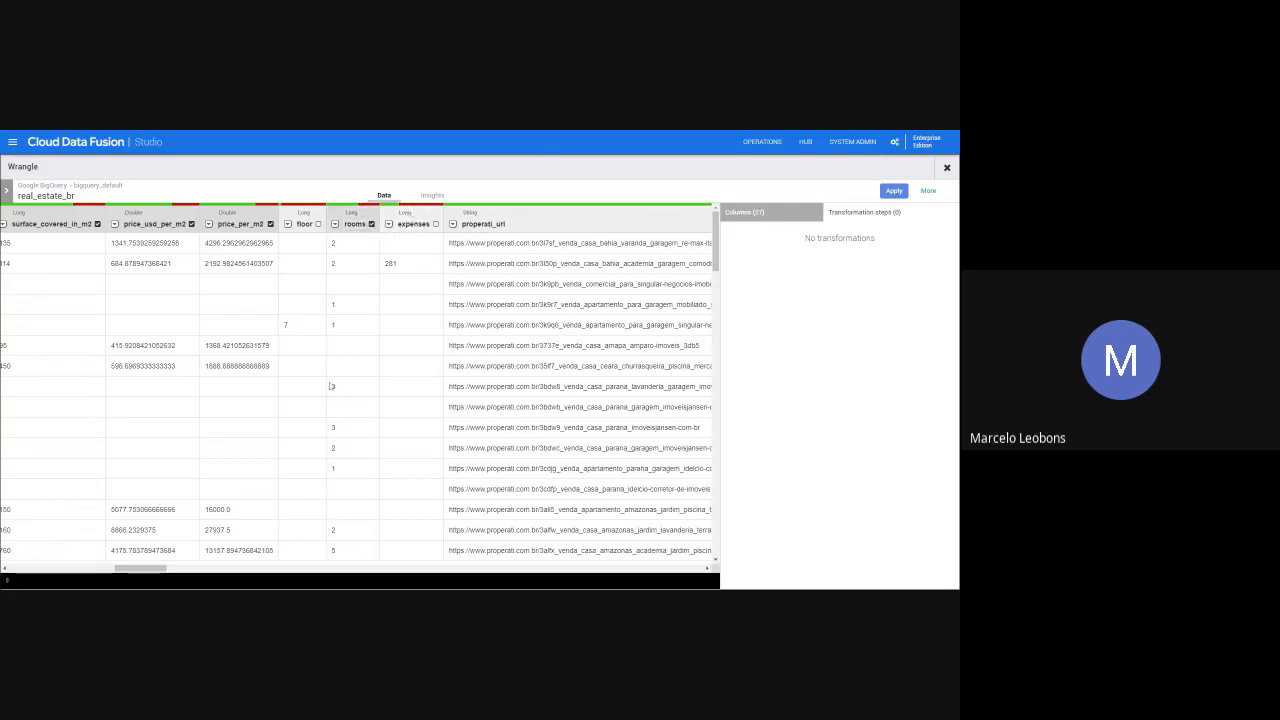
drag(155, 573, 221, 564)
drag(222, 566, 40, 567)
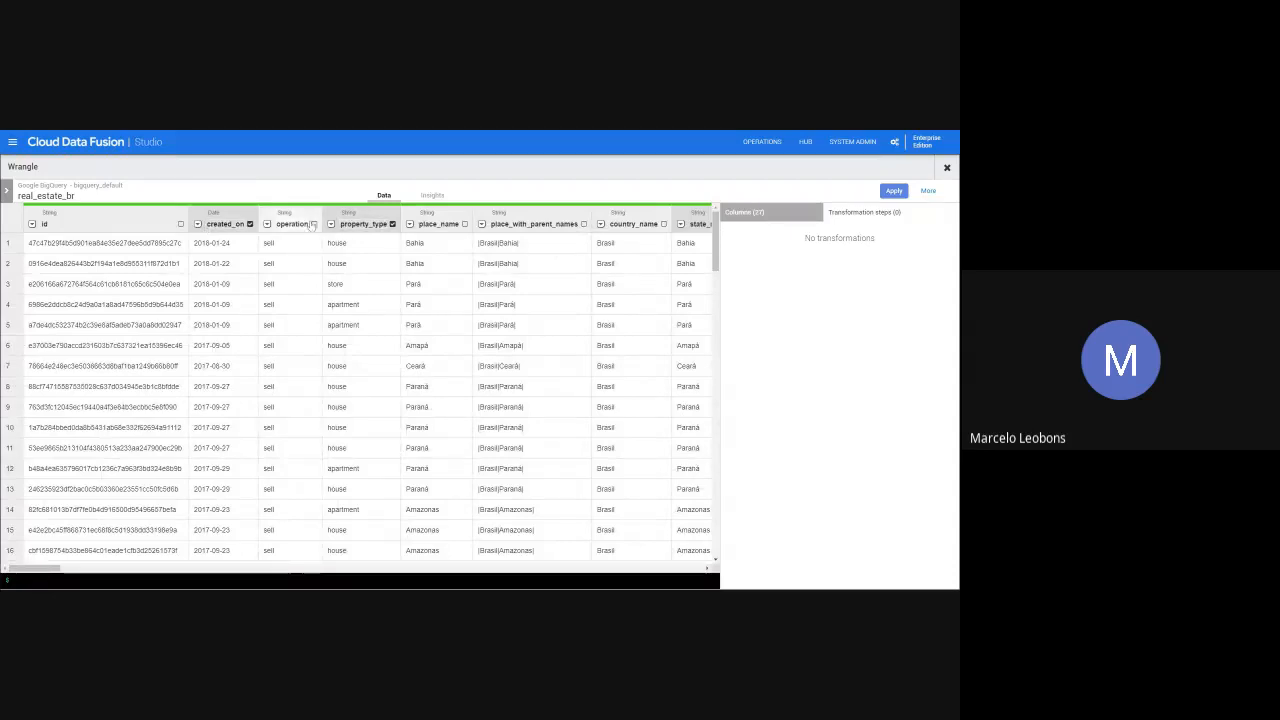
click(197, 224)
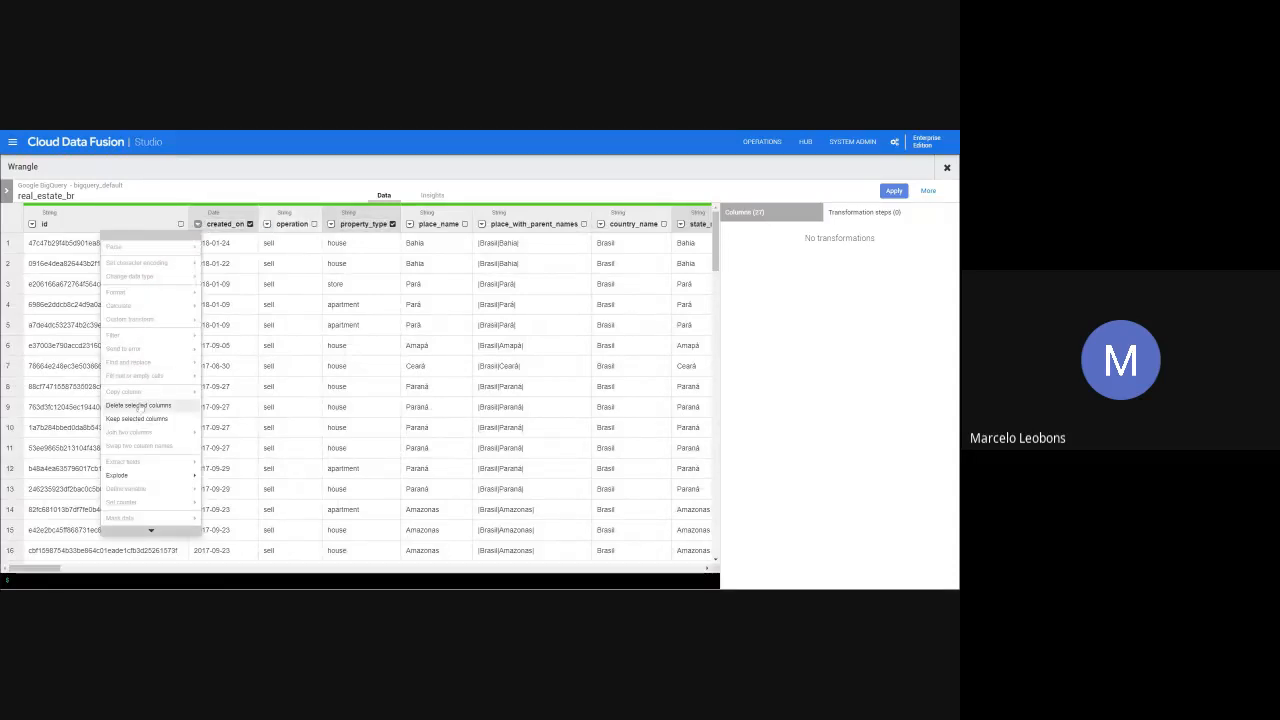
click(152, 428)
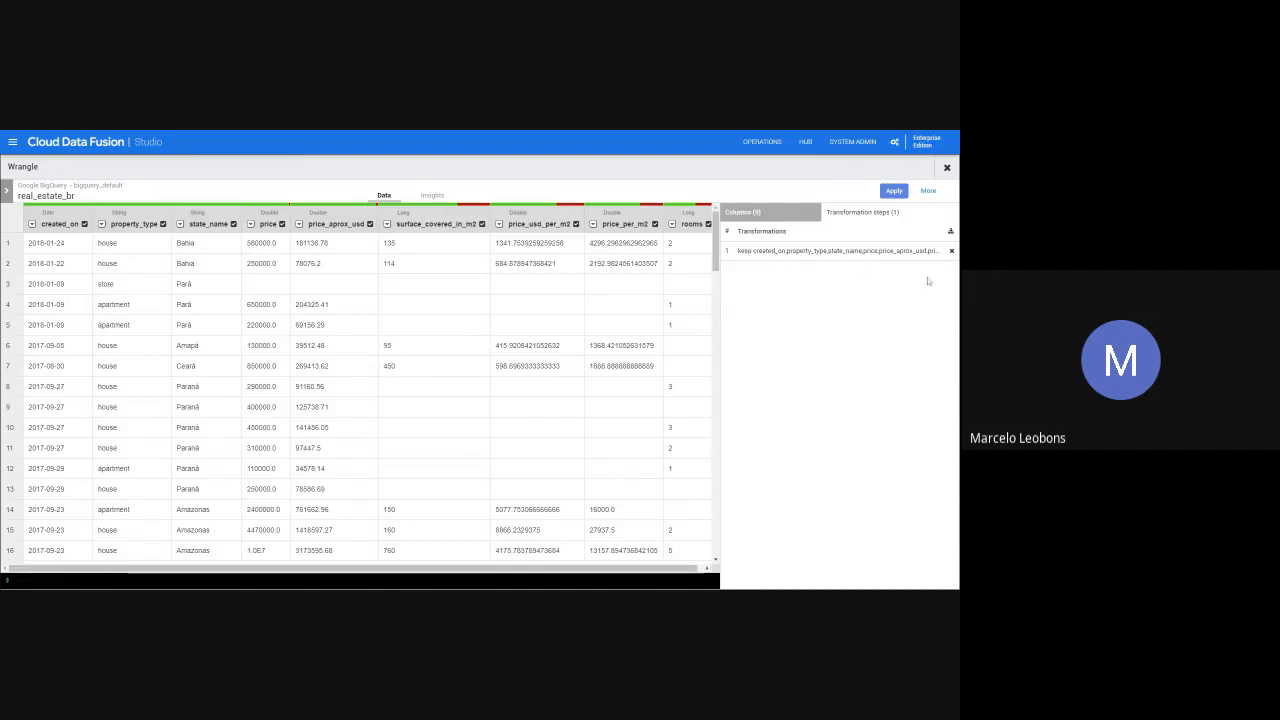
click(952, 252)
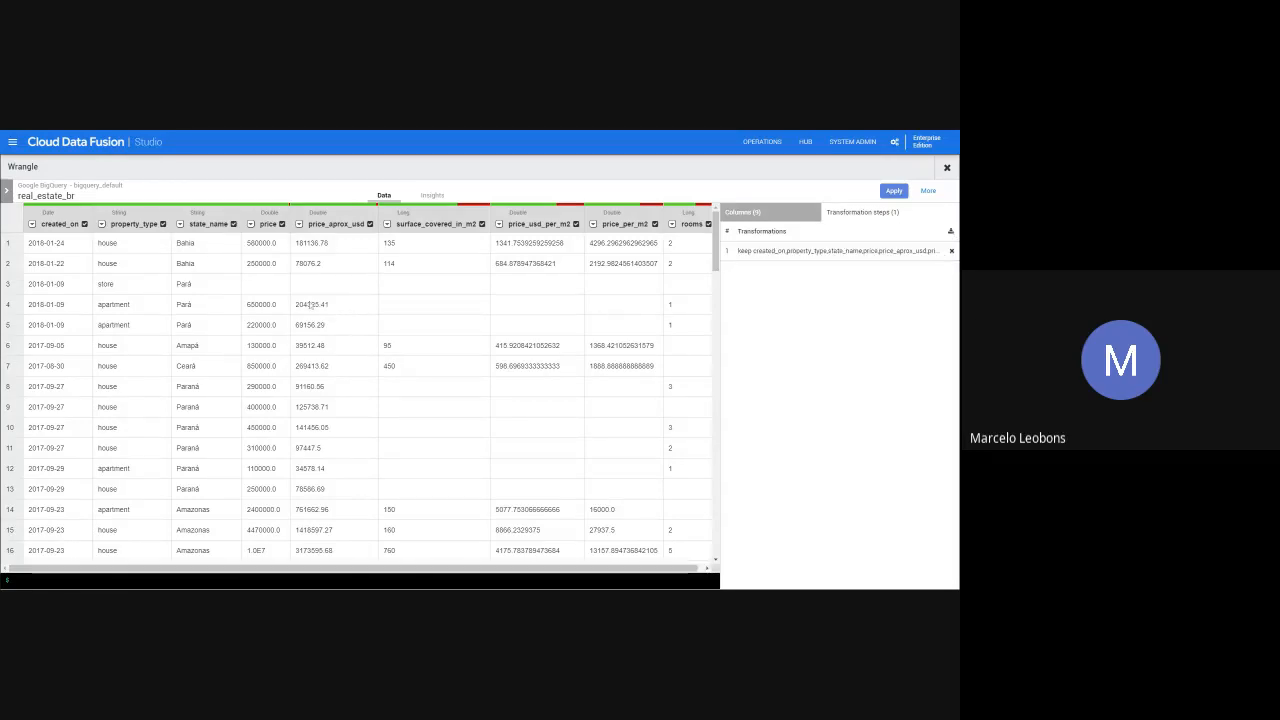
- Clear the selection of all the kept columns
click(32, 224)
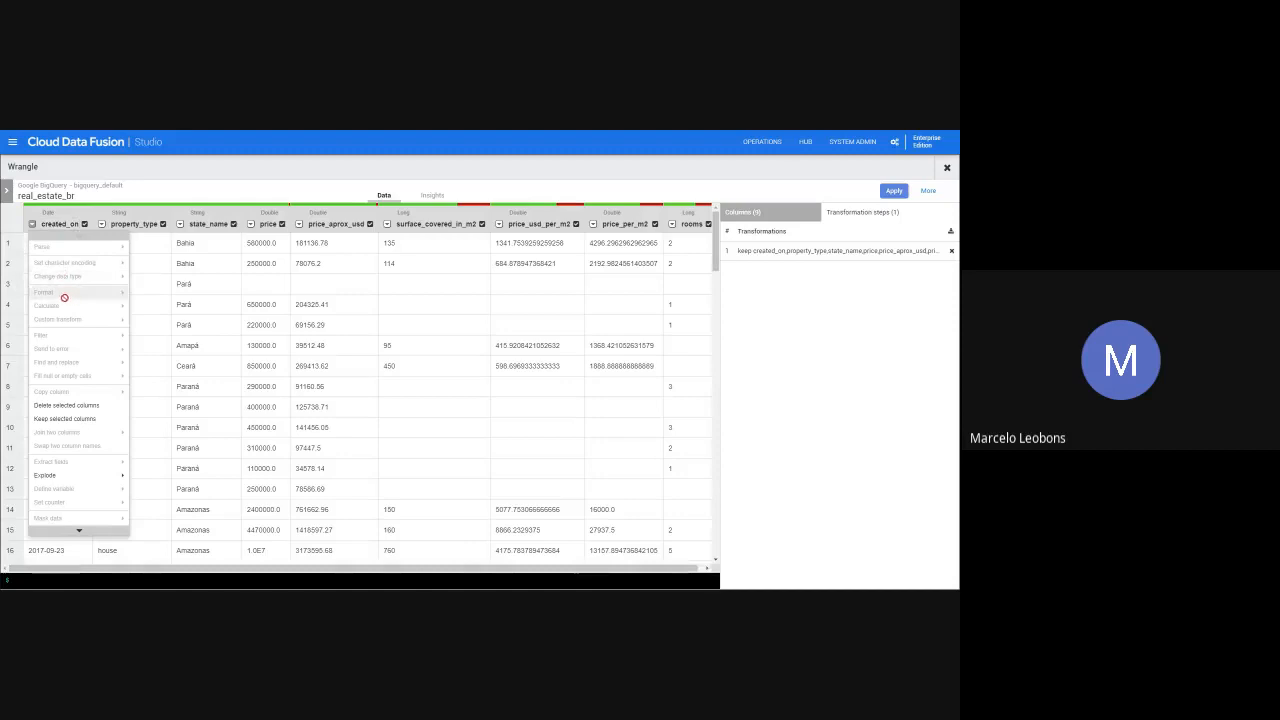
click(742, 213)
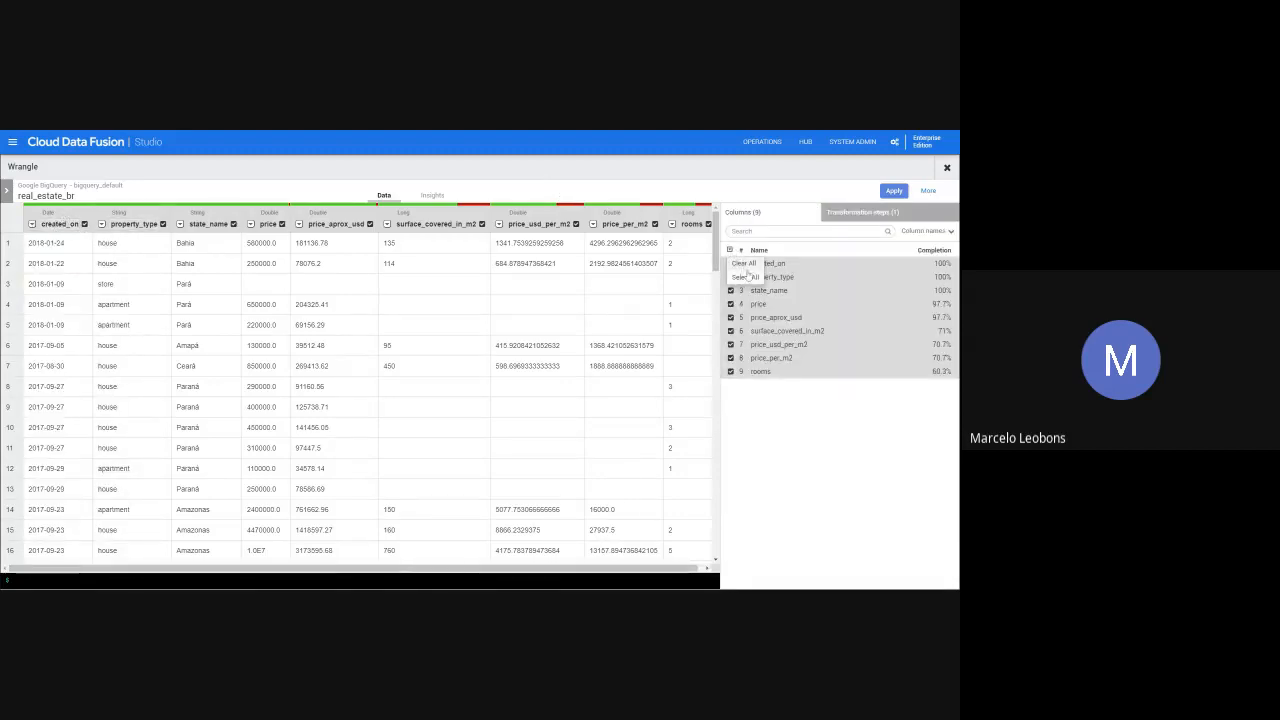
click(730, 250)
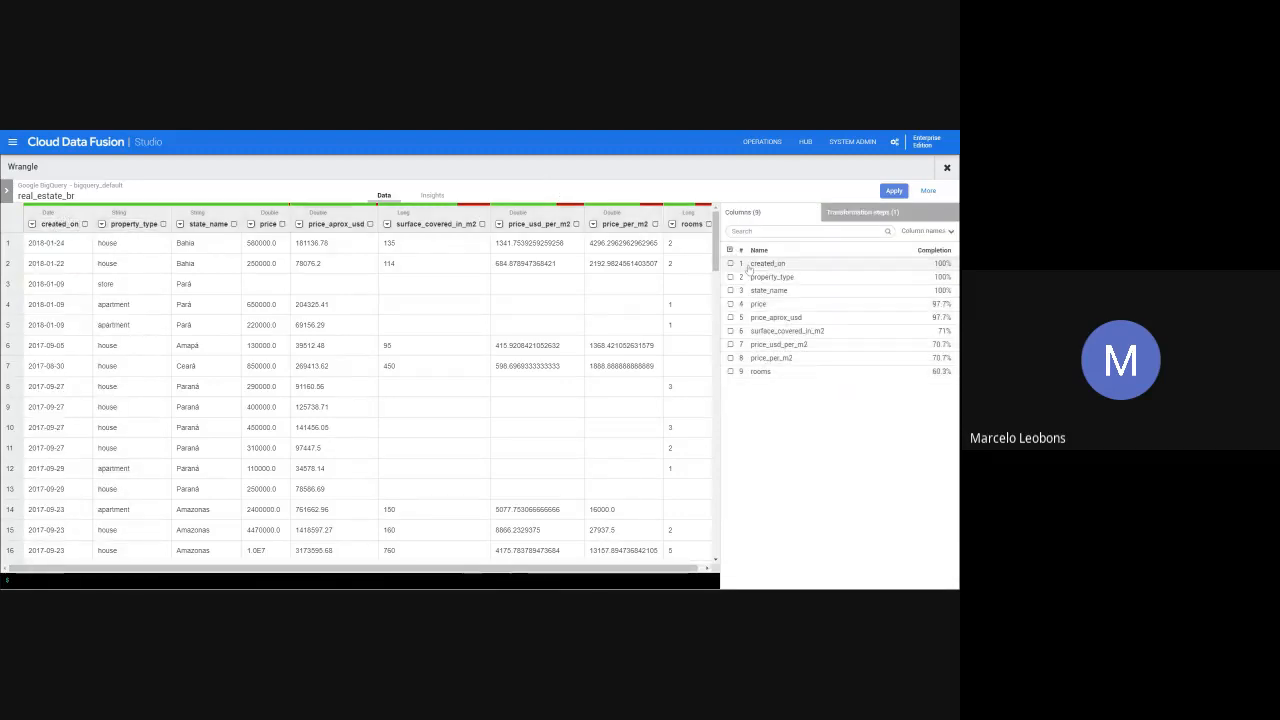
- Format the dates in the created_on column with the custom date format yyyy
click(33, 224)
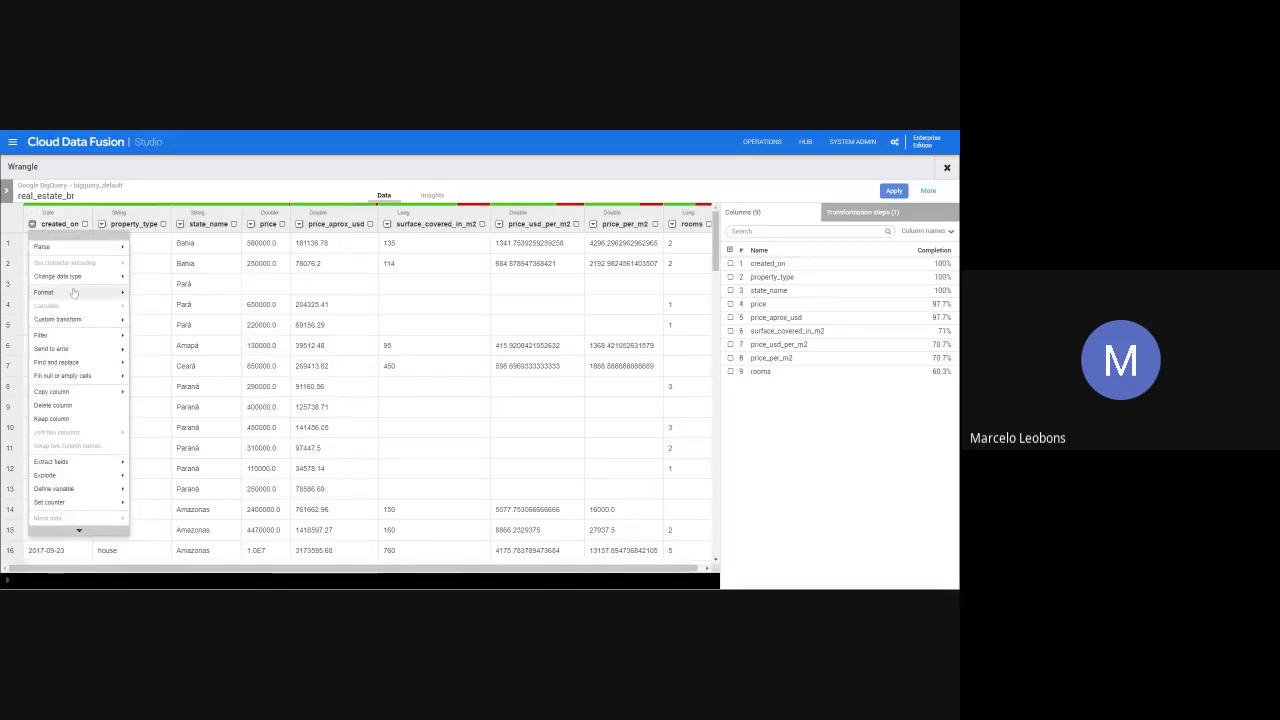
mouse_move(72, 296)
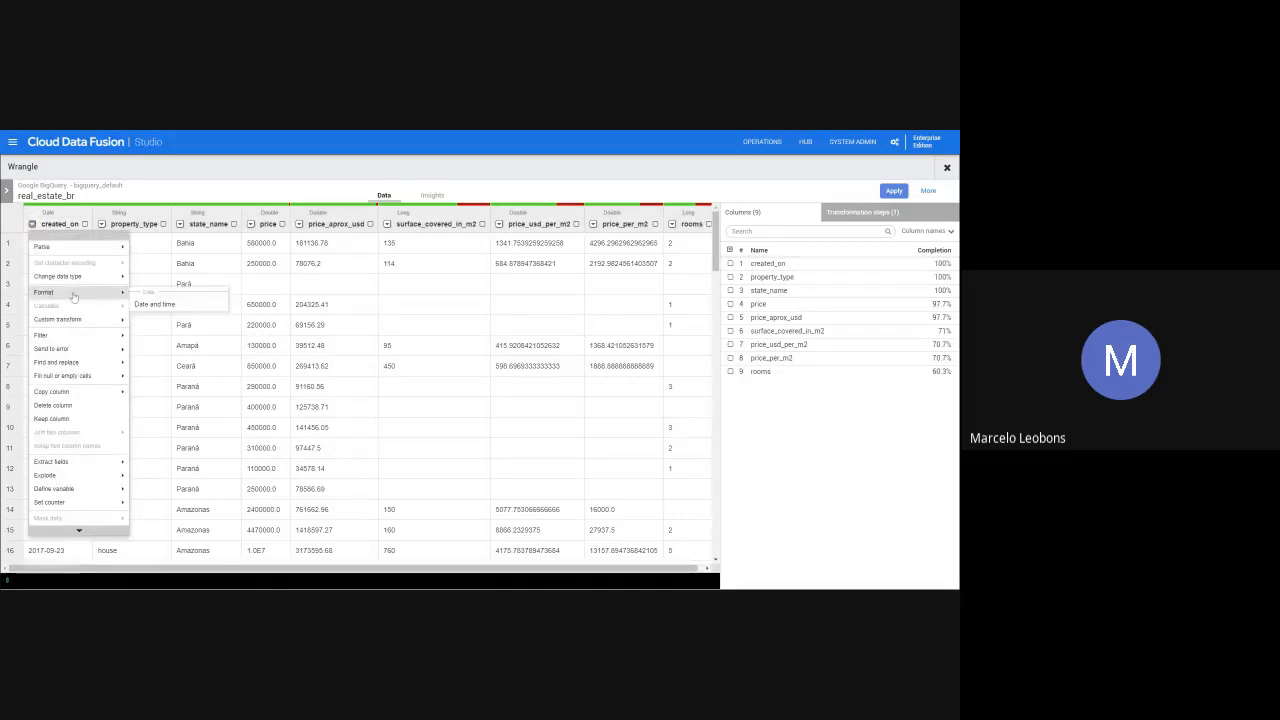
click(160, 304)
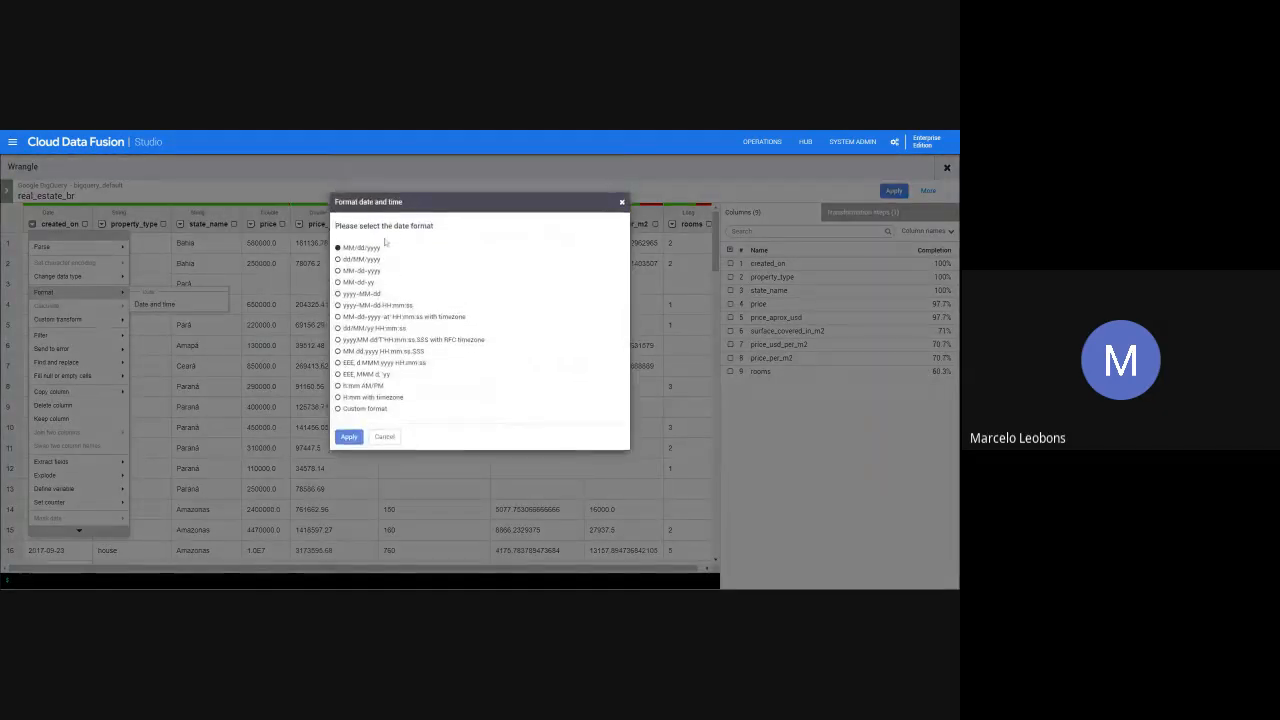
click(354, 410)
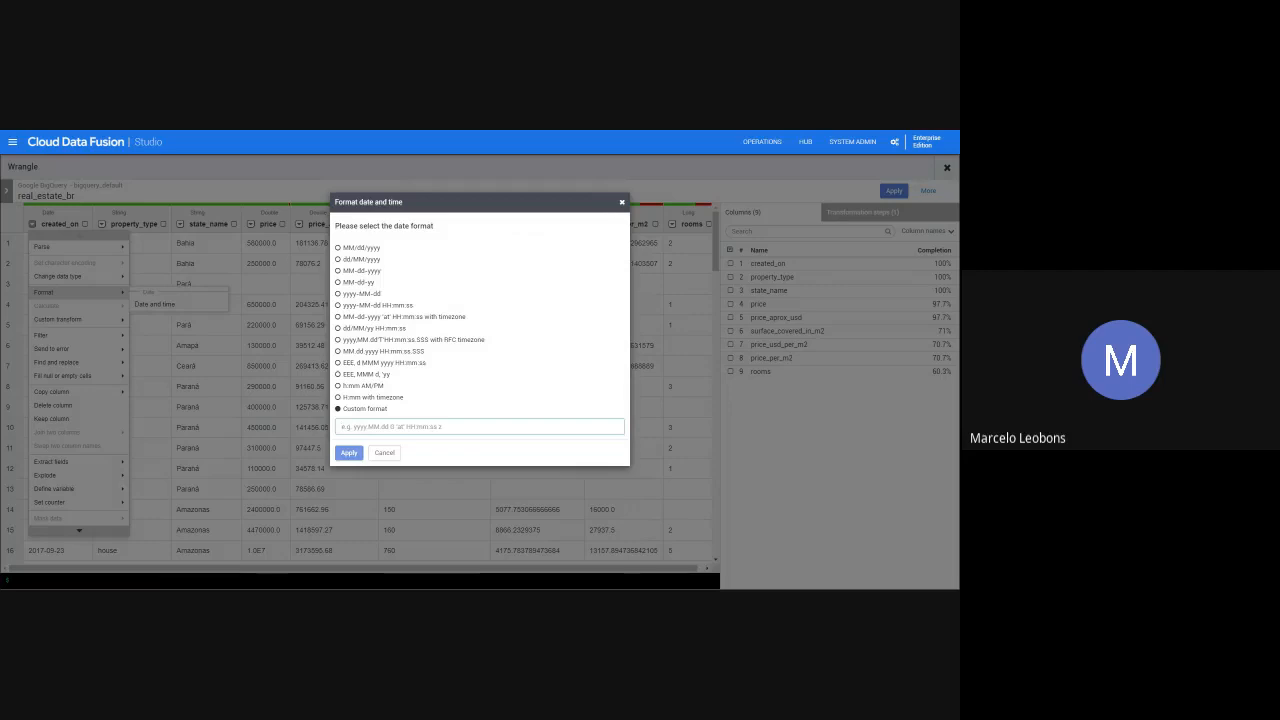
text(yyyy)
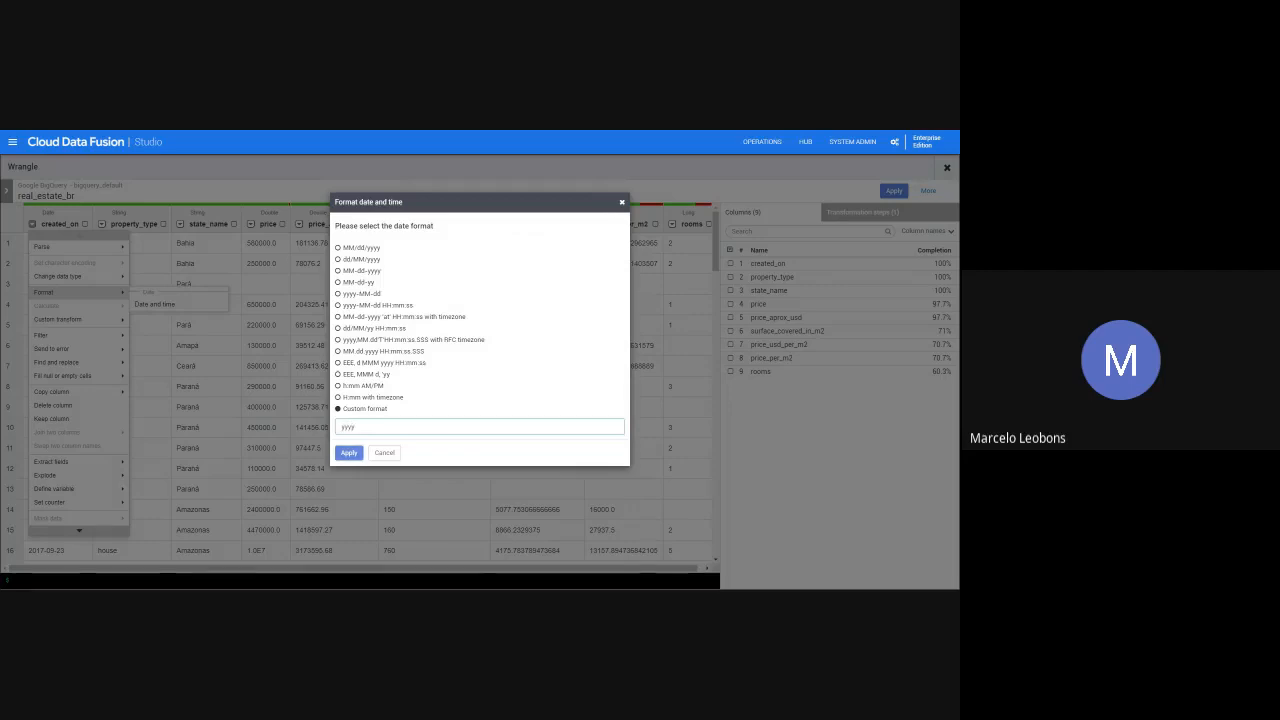
click(352, 452)
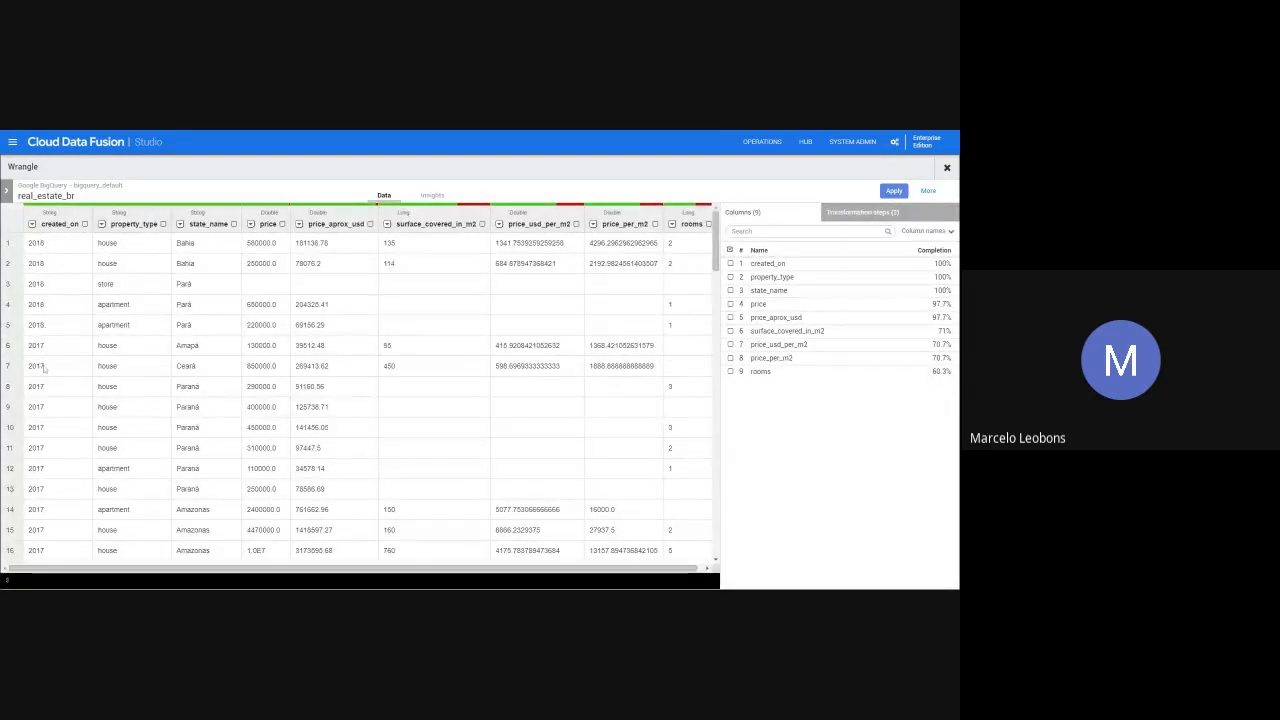
- Keep only the rows whose created_on value is 2017, and delete the created_on column
click(32, 224)
mouse_move(77, 336)
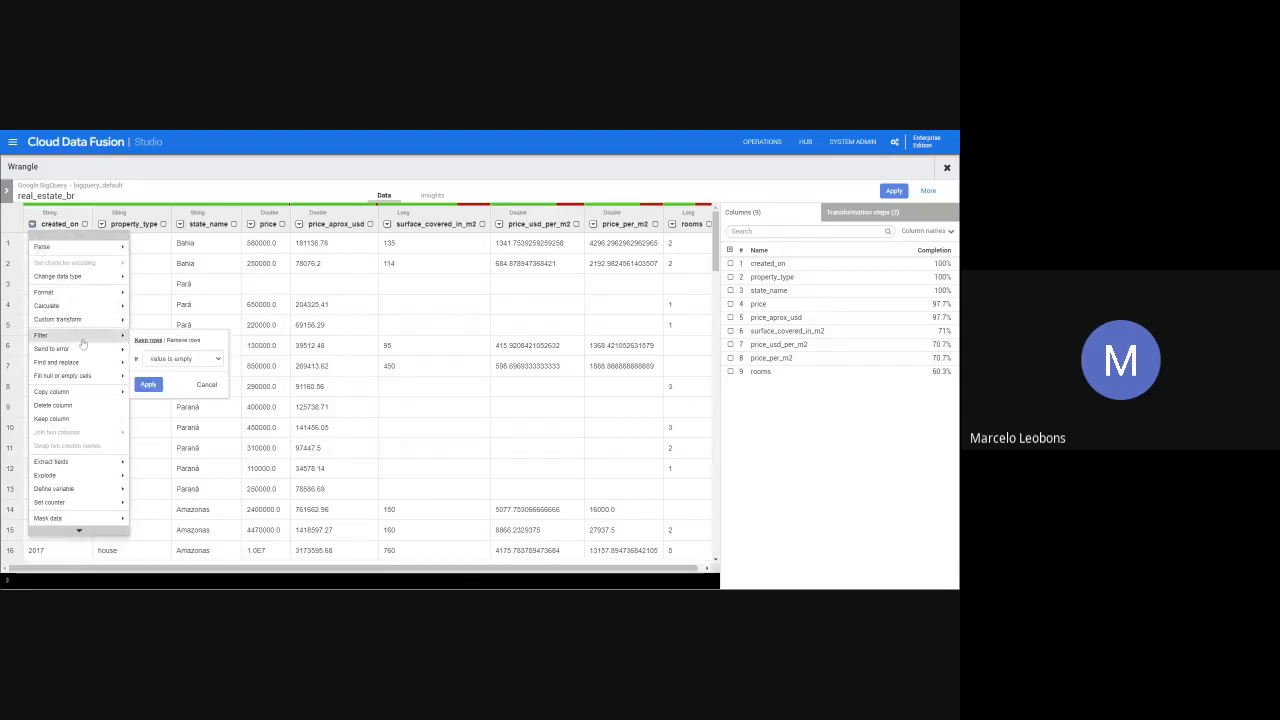
click(173, 370)
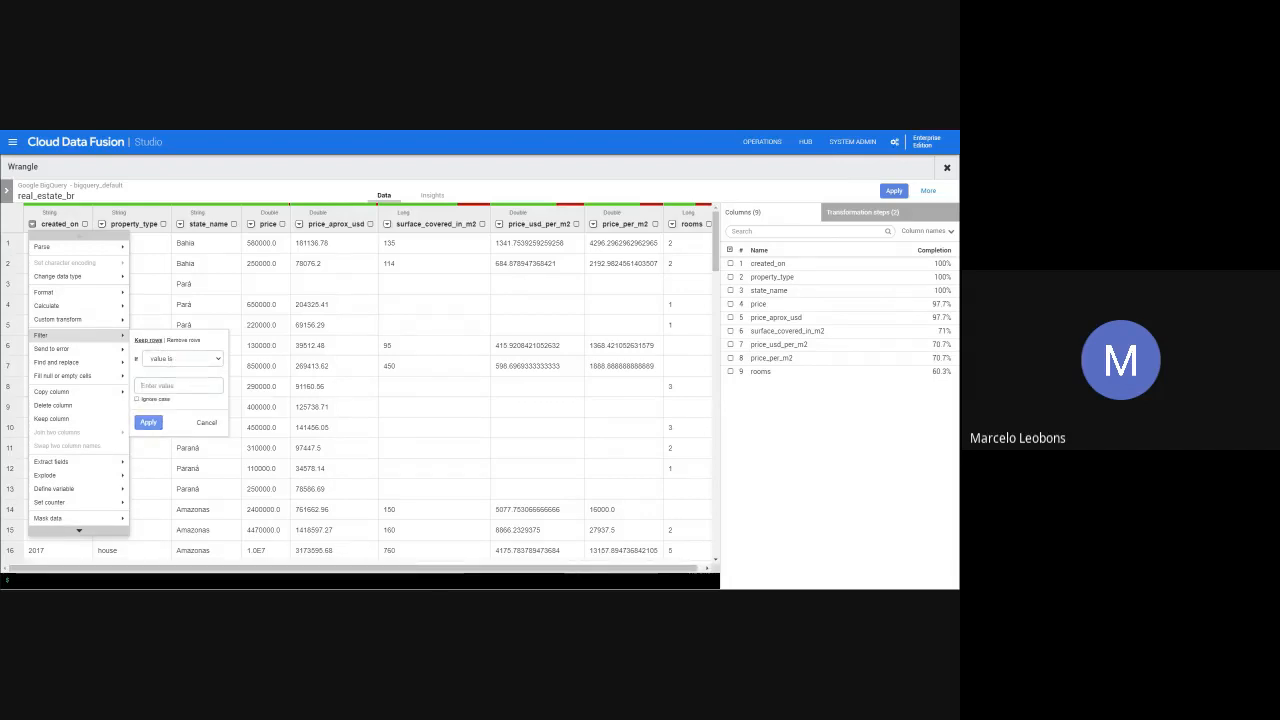
text(2017)
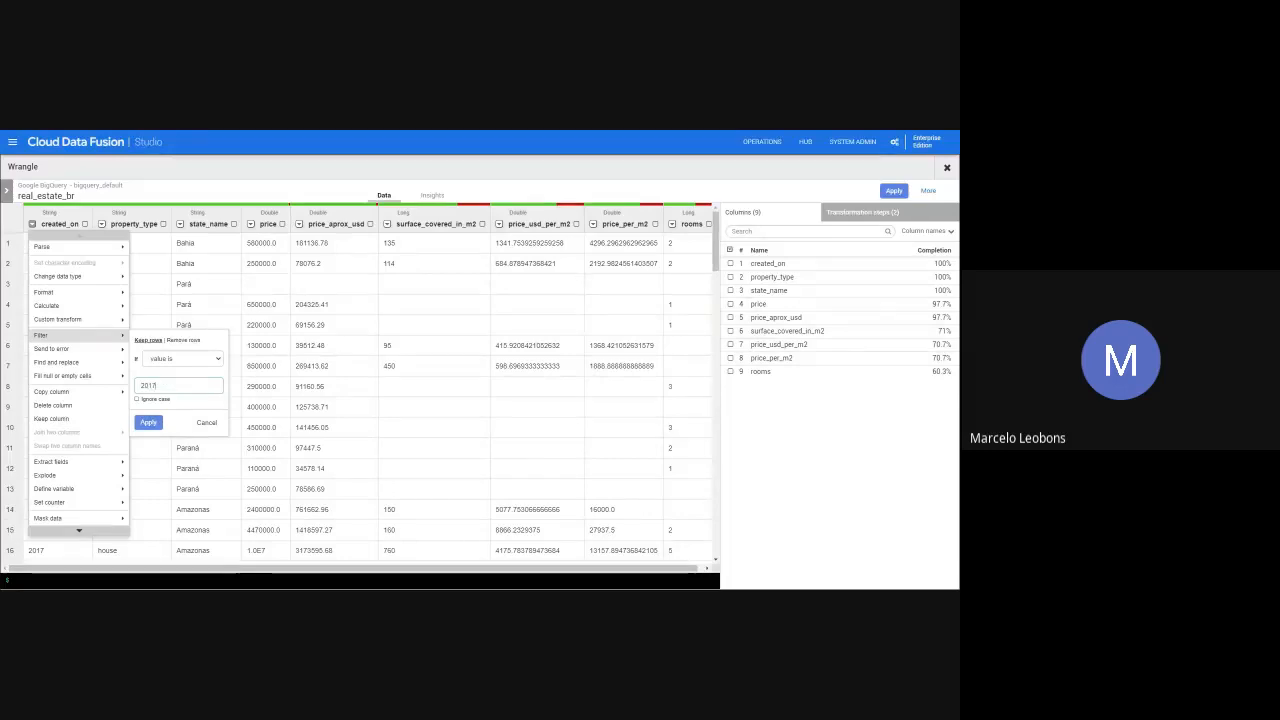
click(150, 422)
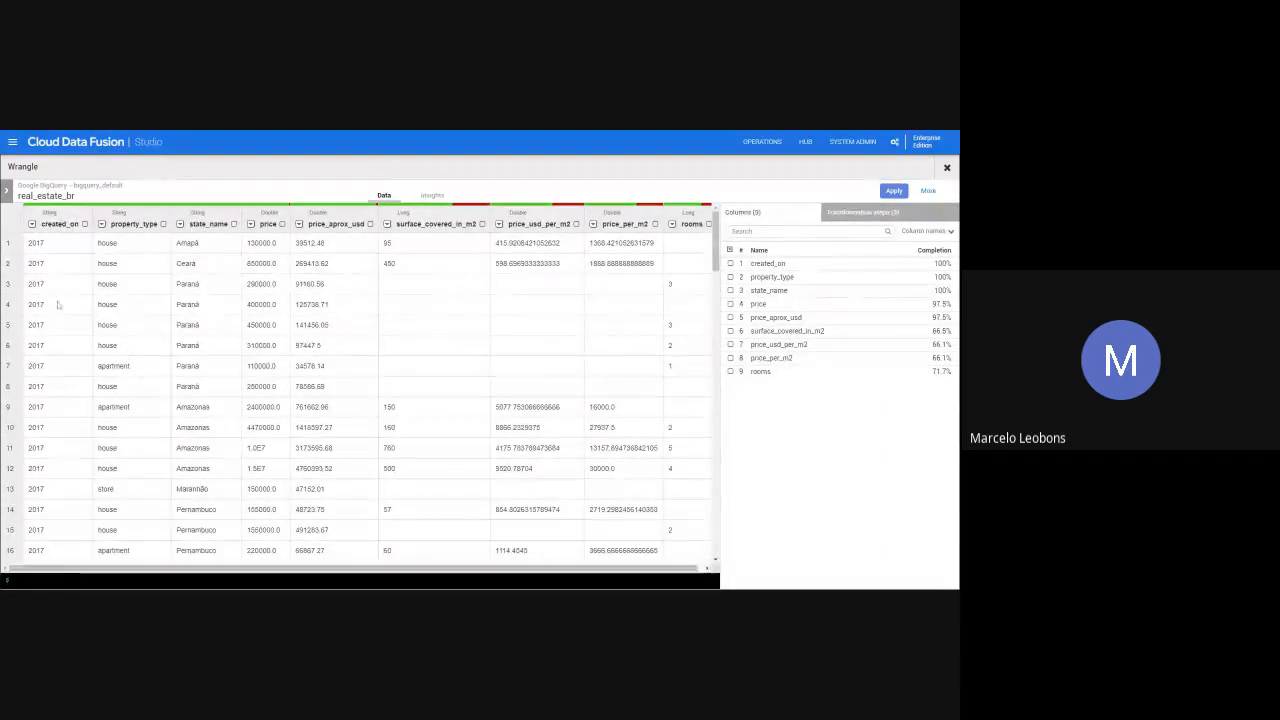
click(32, 224)
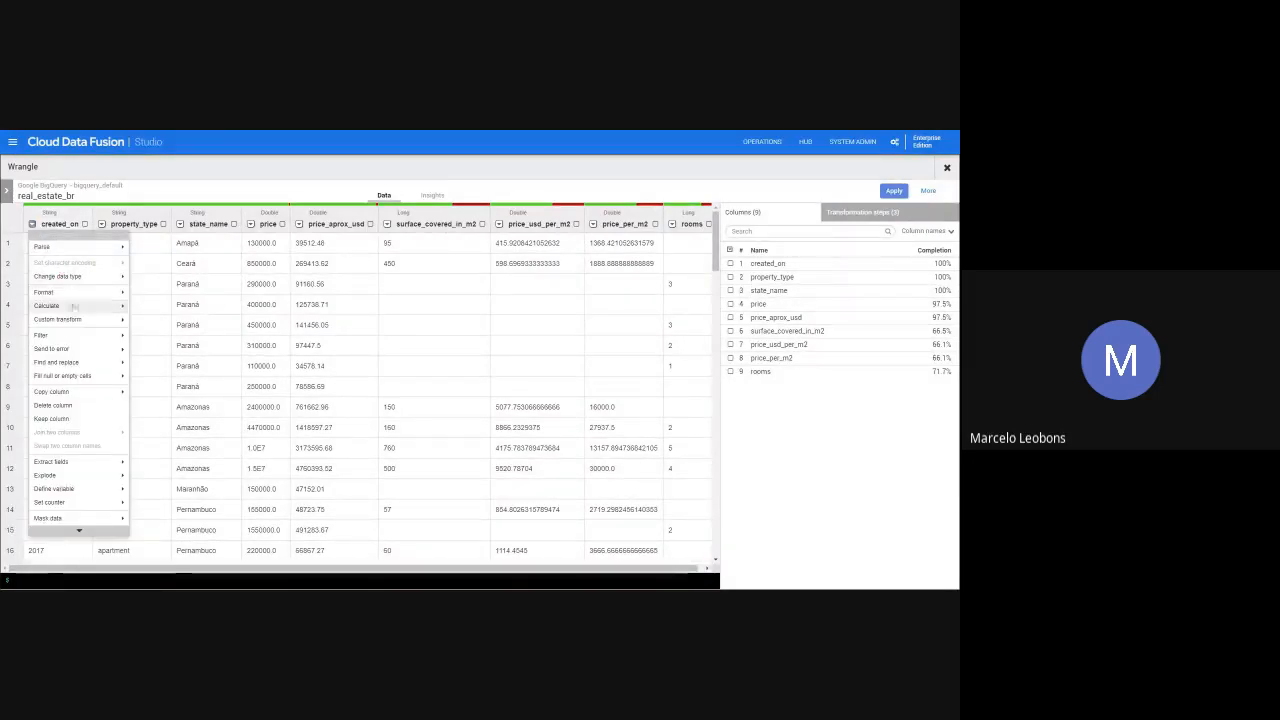
click(70, 408)
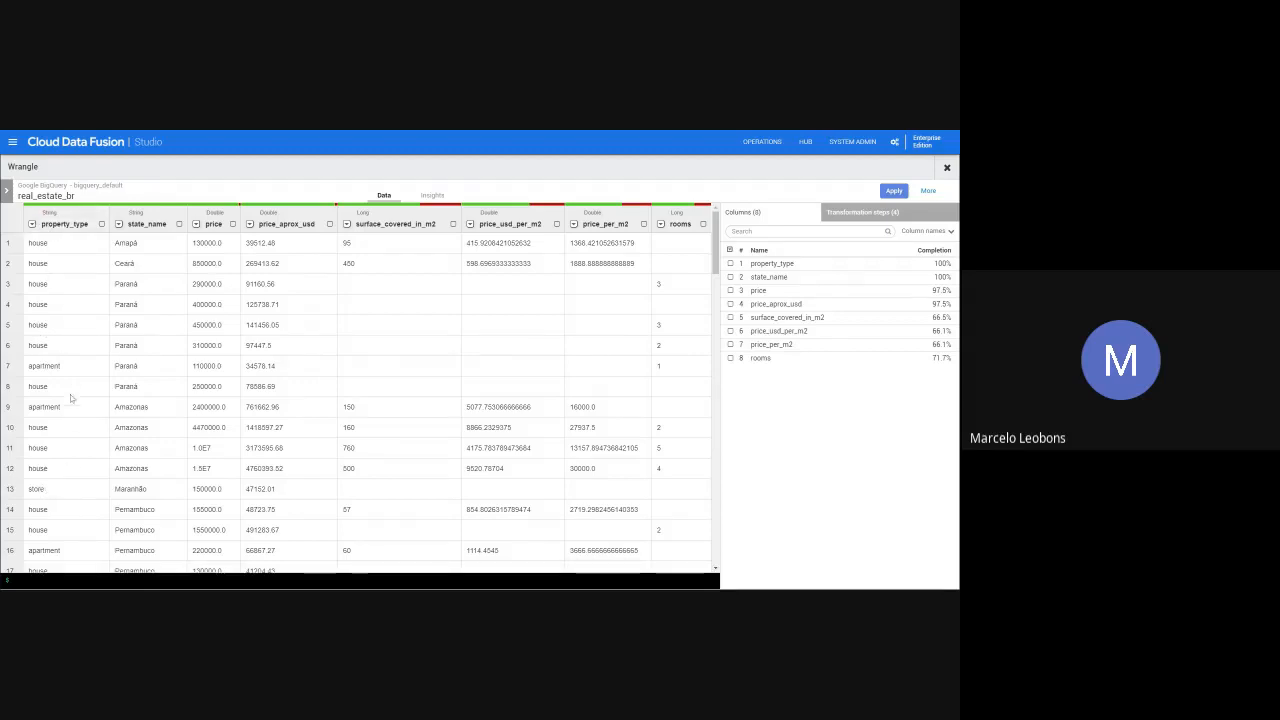
- Chart the record COUNT on x against property_type on y in Insights, and return to the data table
click(427, 197)
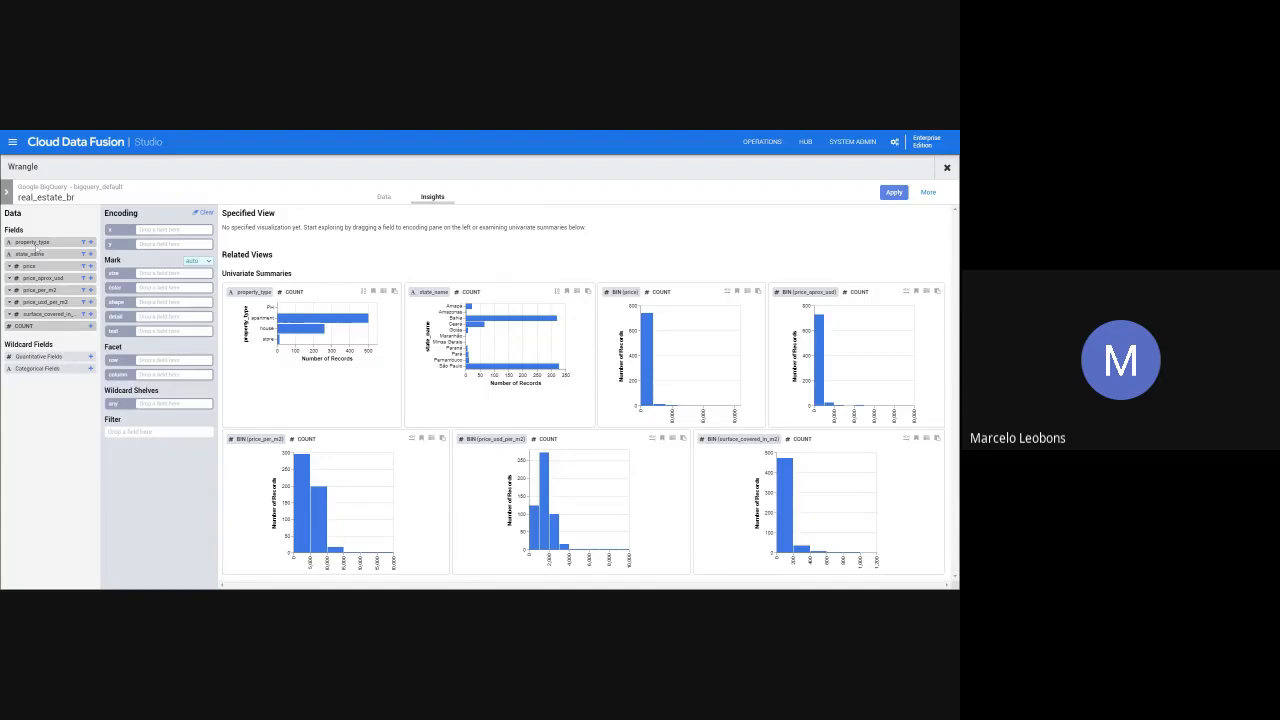
drag(36, 249, 165, 244)
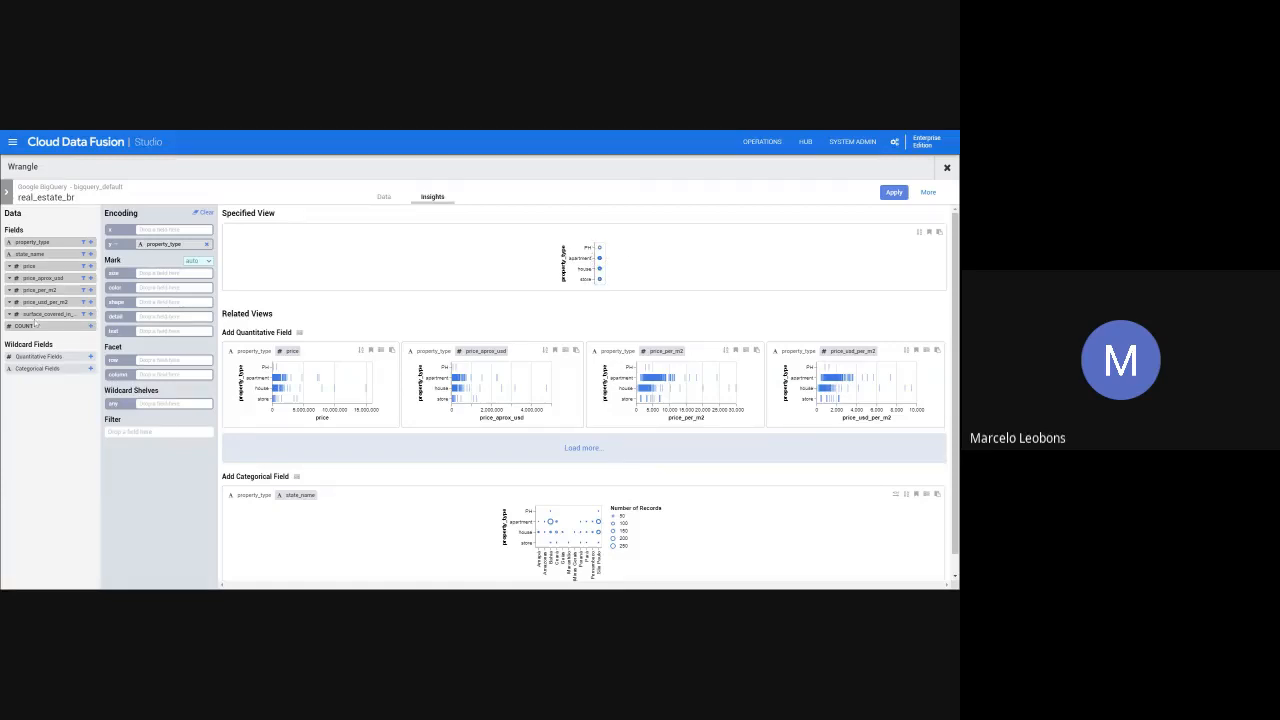
drag(38, 327, 160, 230)
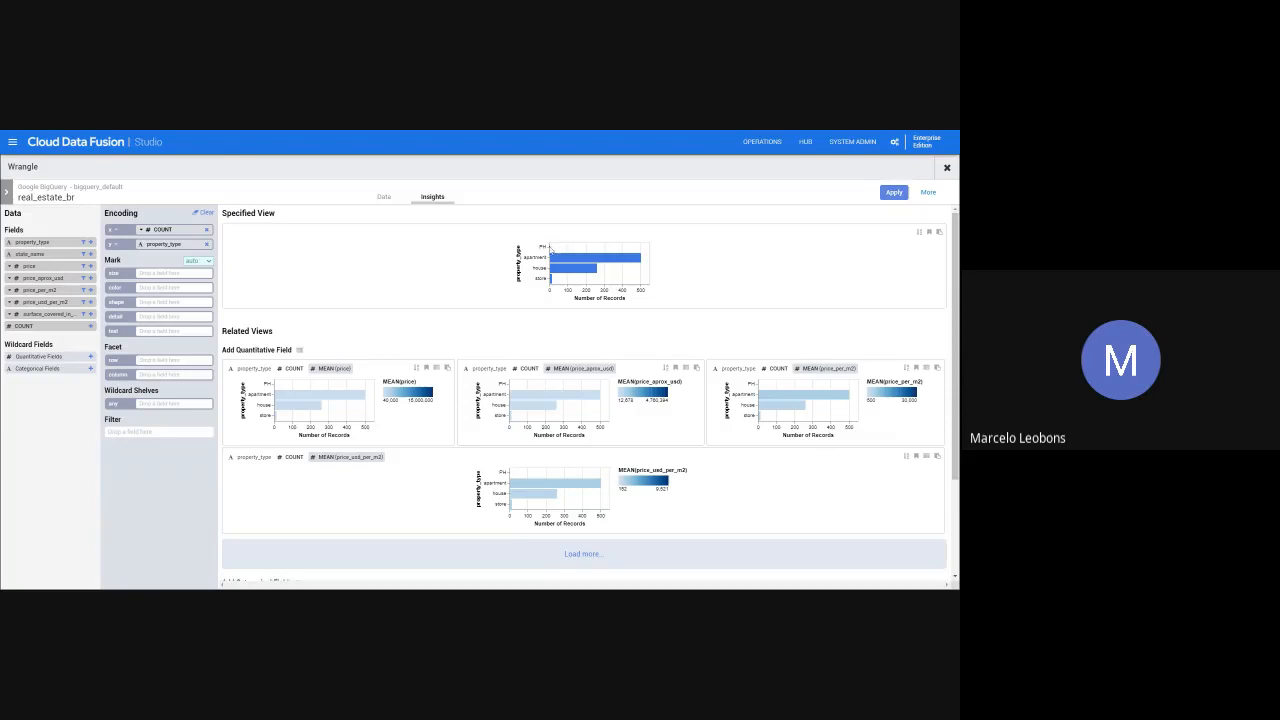
click(383, 197)
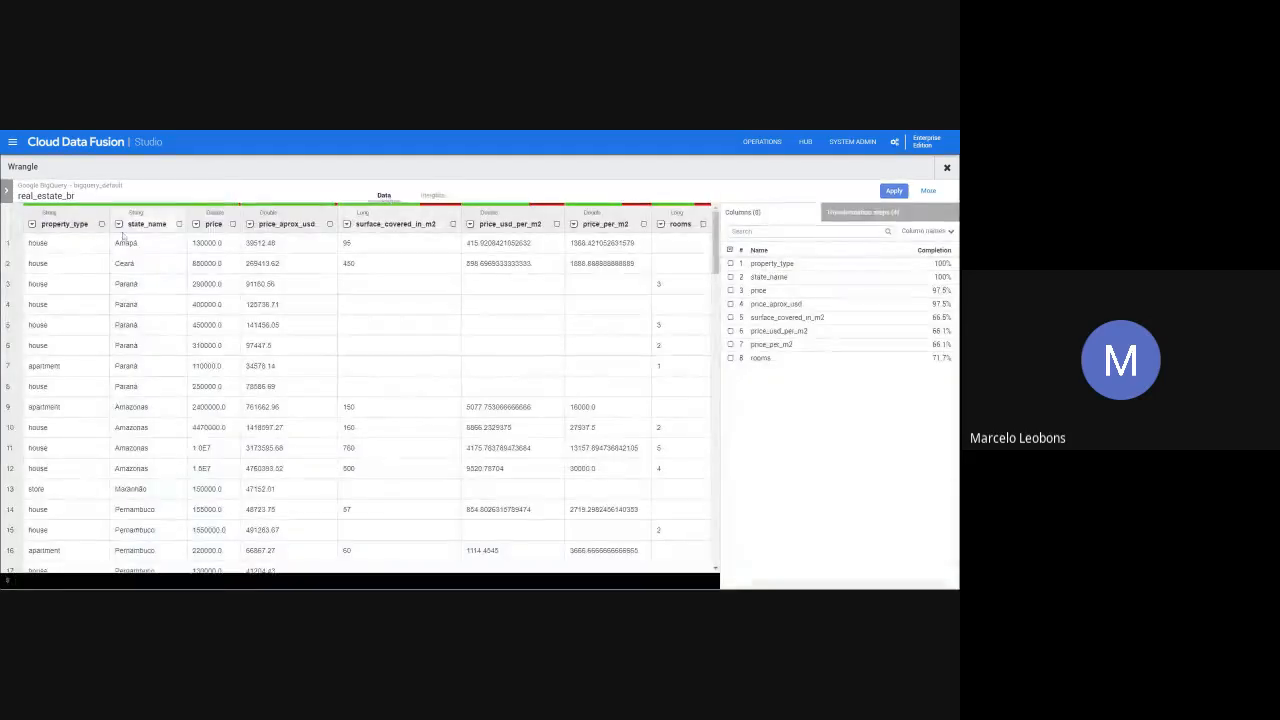
- Filter out the rows whose property_type value is store, ignoring case
click(32, 224)
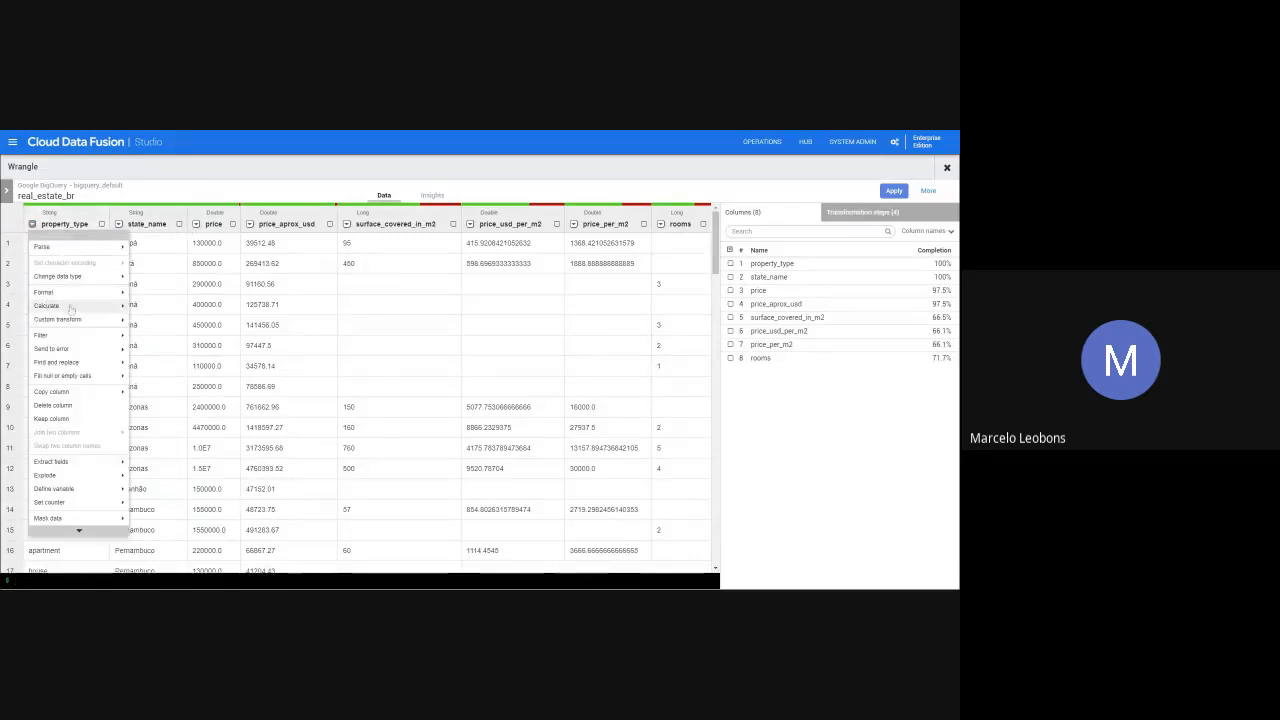
mouse_move(71, 335)
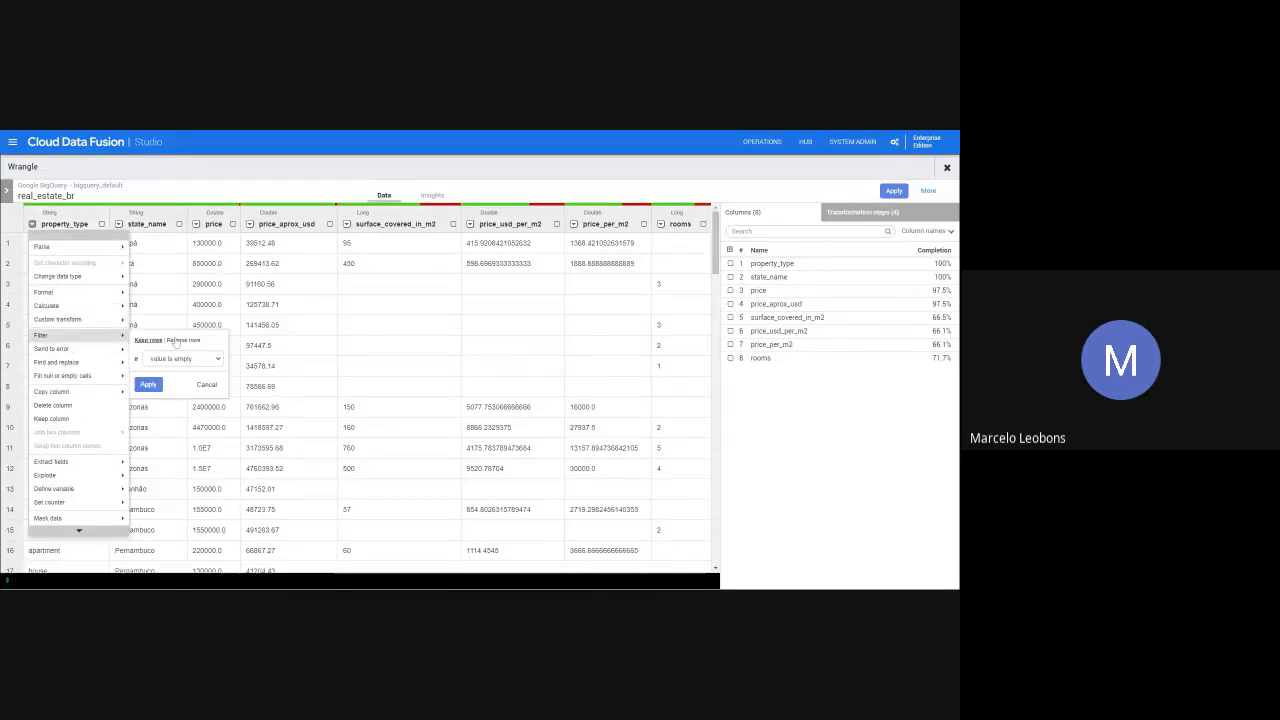
click(180, 340)
click(185, 370)
text(sao)
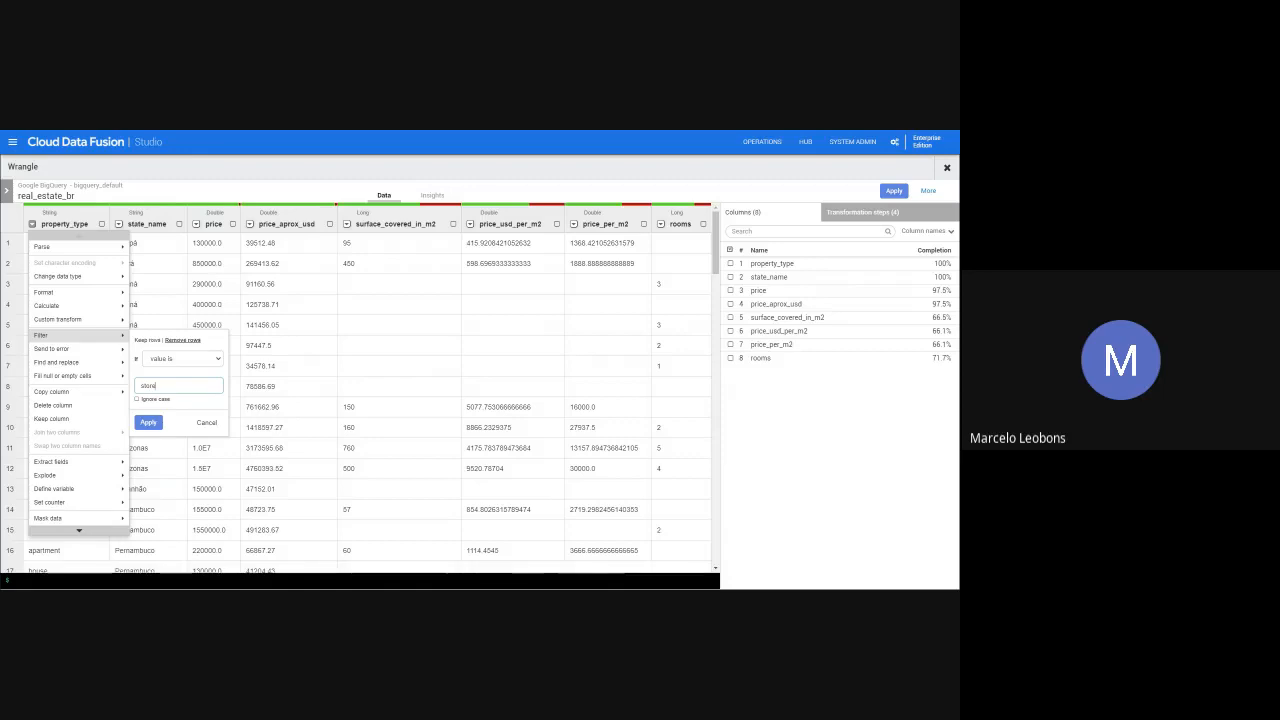
click(137, 400)
click(148, 423)
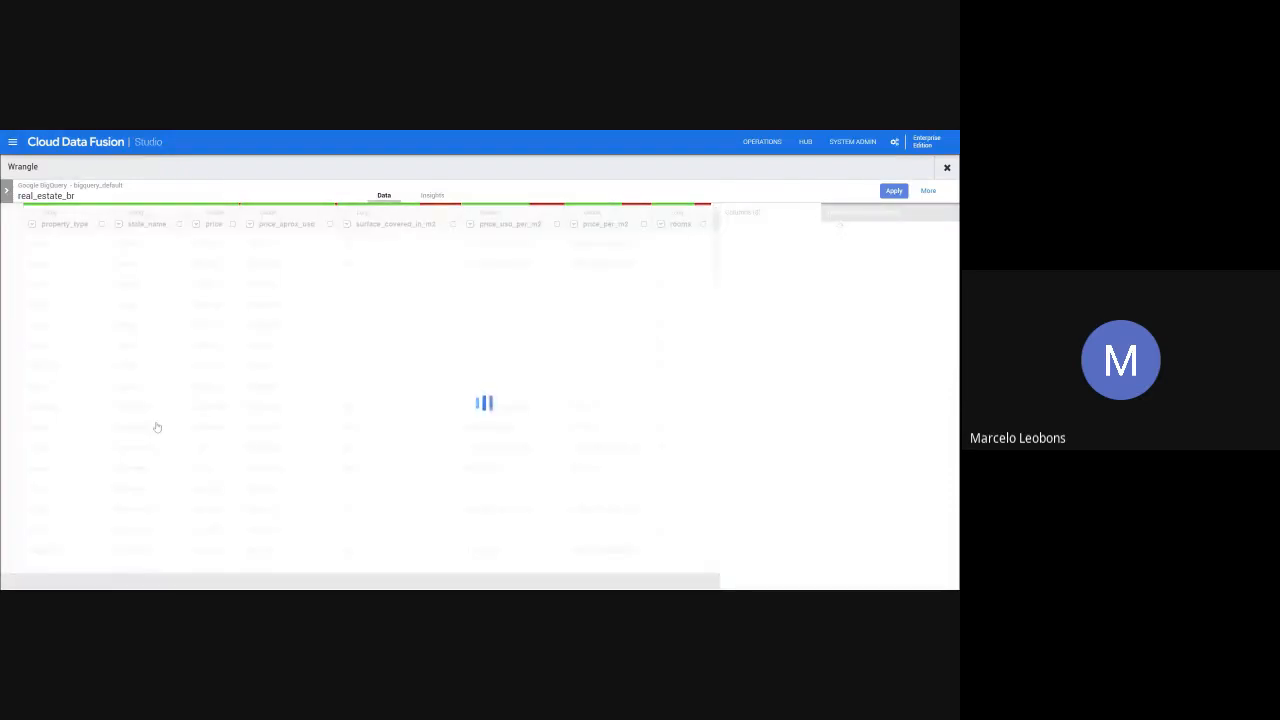
- Filter out the rows whose property_type value is PH, ignoring case
click(33, 225)
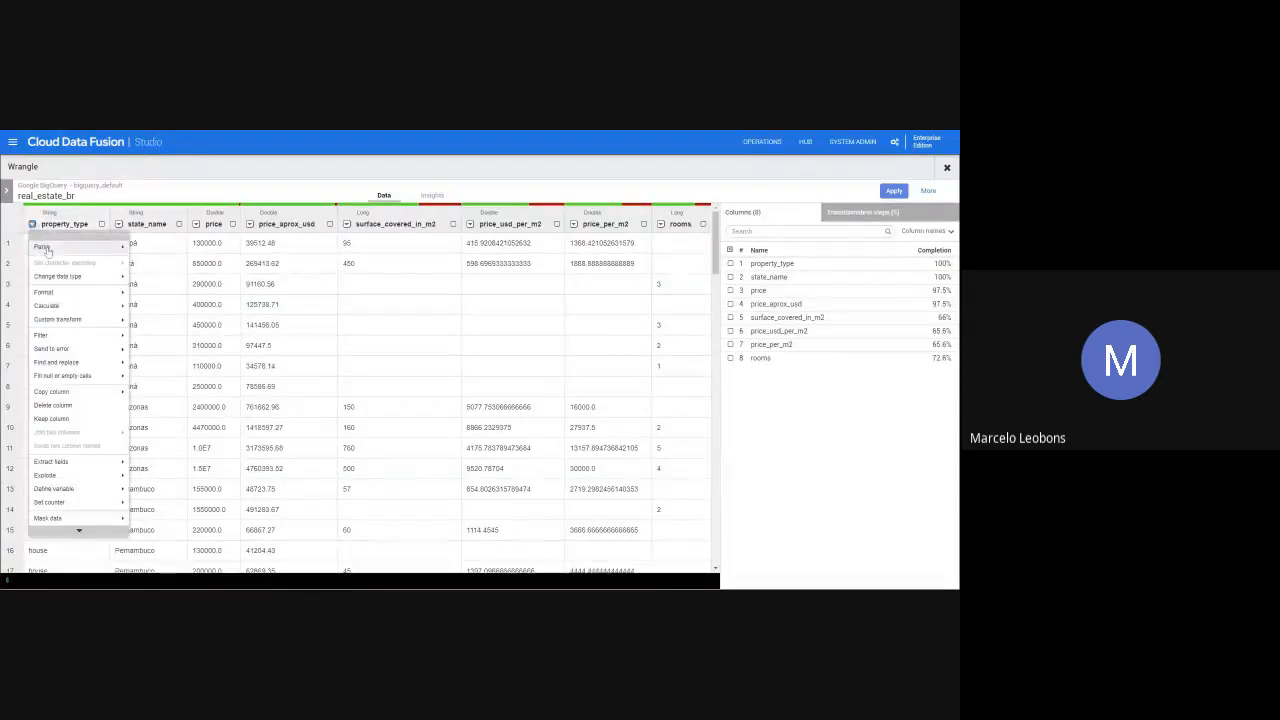
mouse_move(118, 336)
click(178, 342)
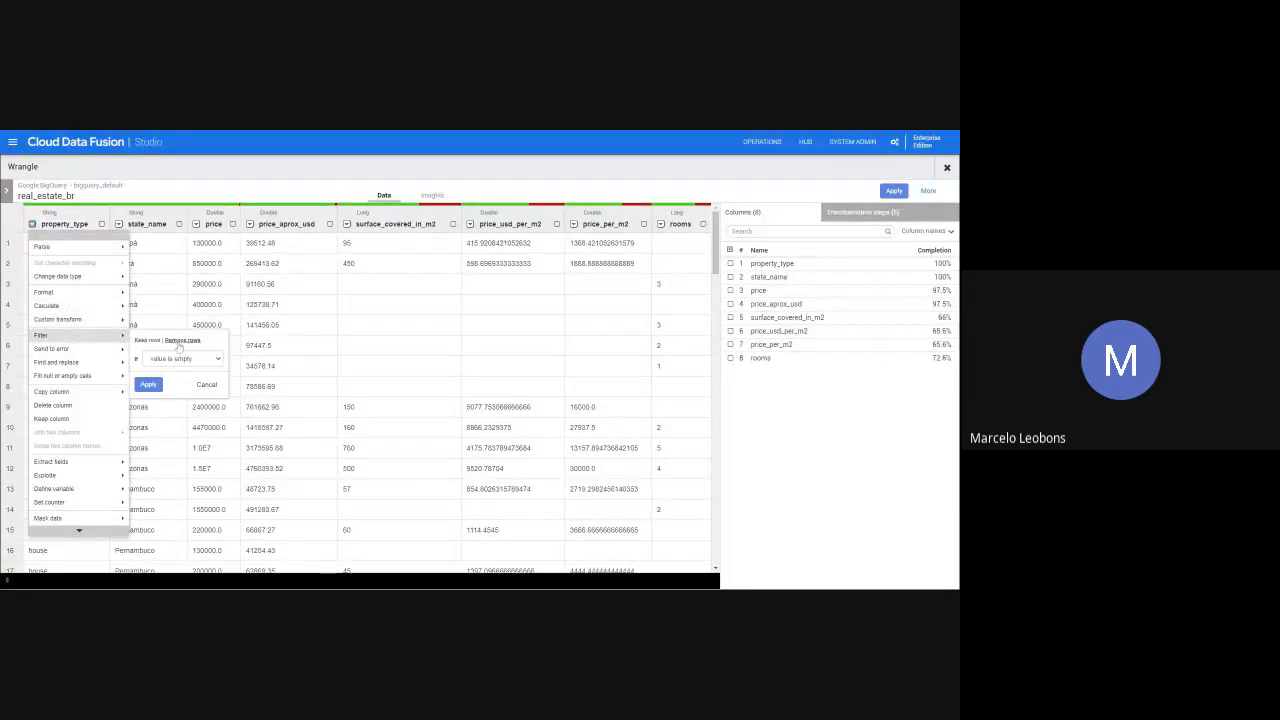
click(182, 359)
click(173, 375)
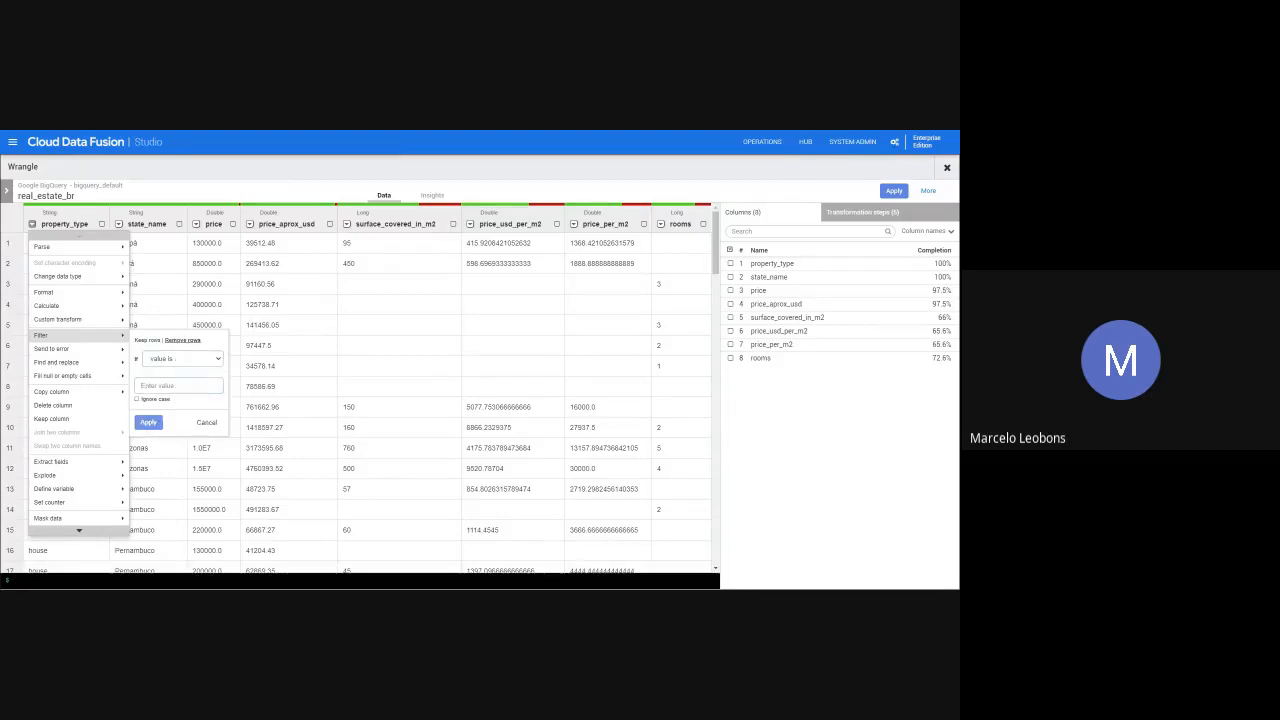
text(PH)
click(150, 424)
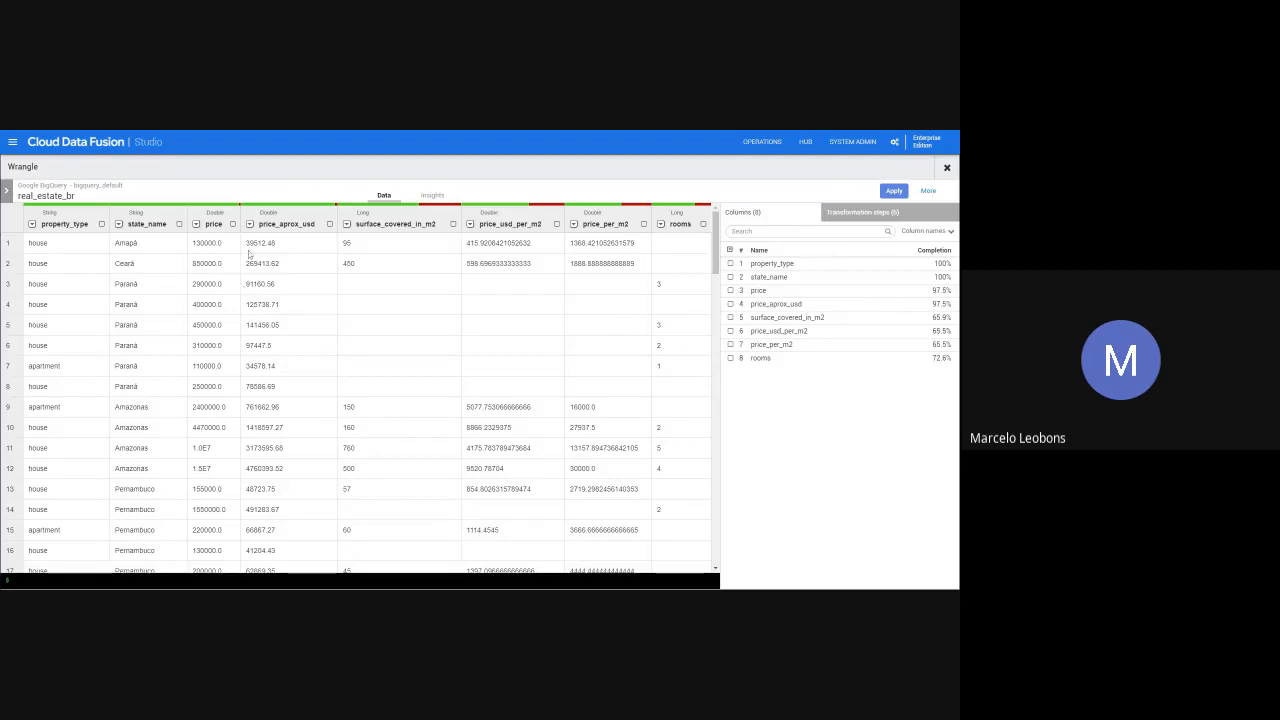
- Filter out the rows whose price value is empty
click(196, 224)
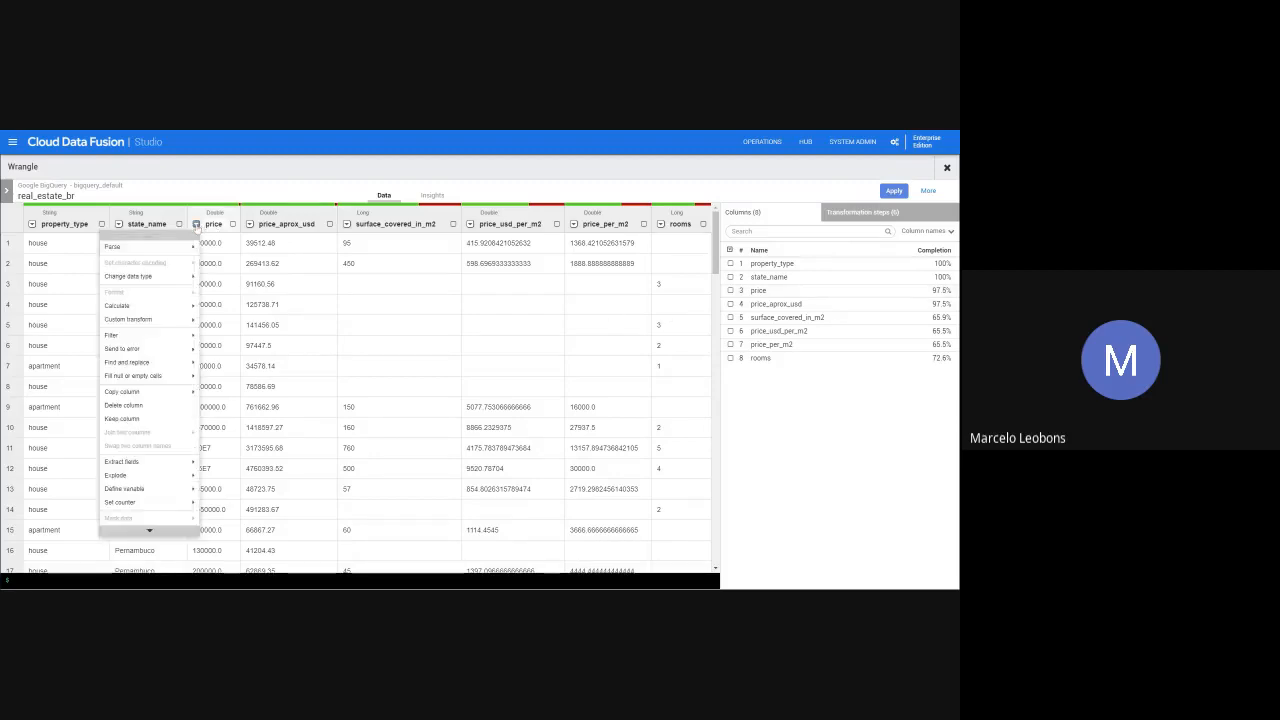
mouse_move(137, 343)
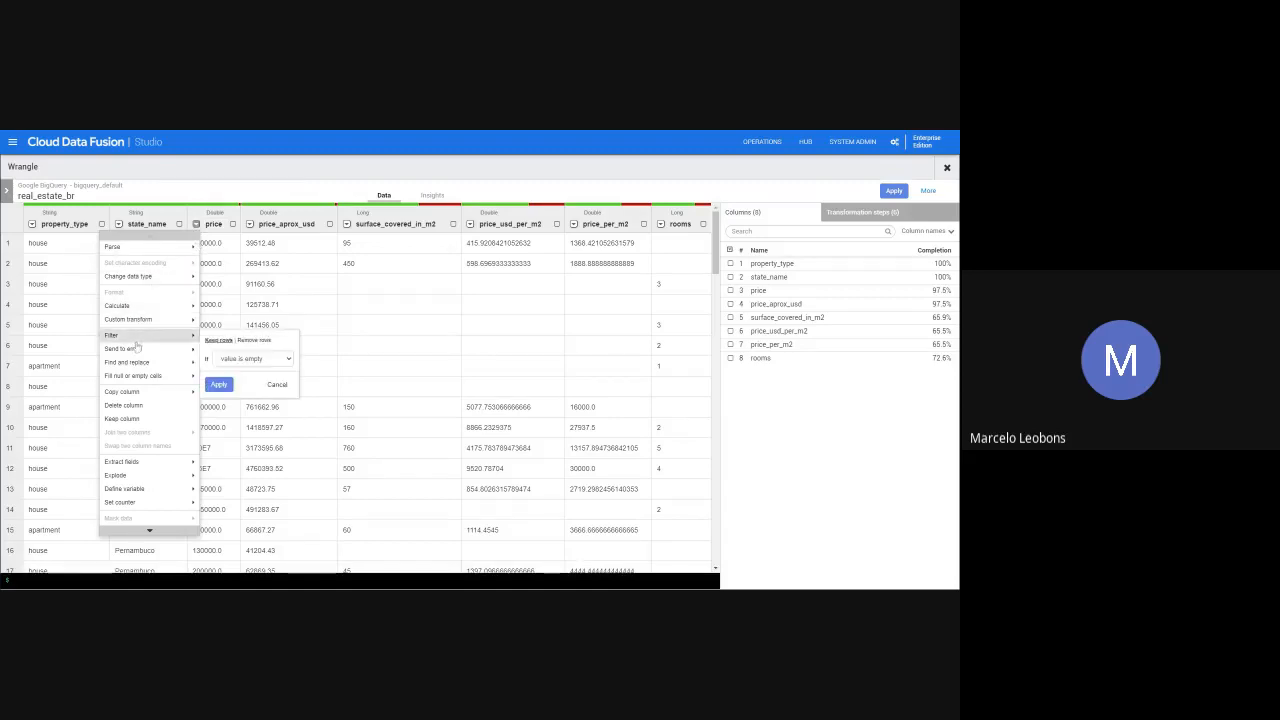
click(252, 340)
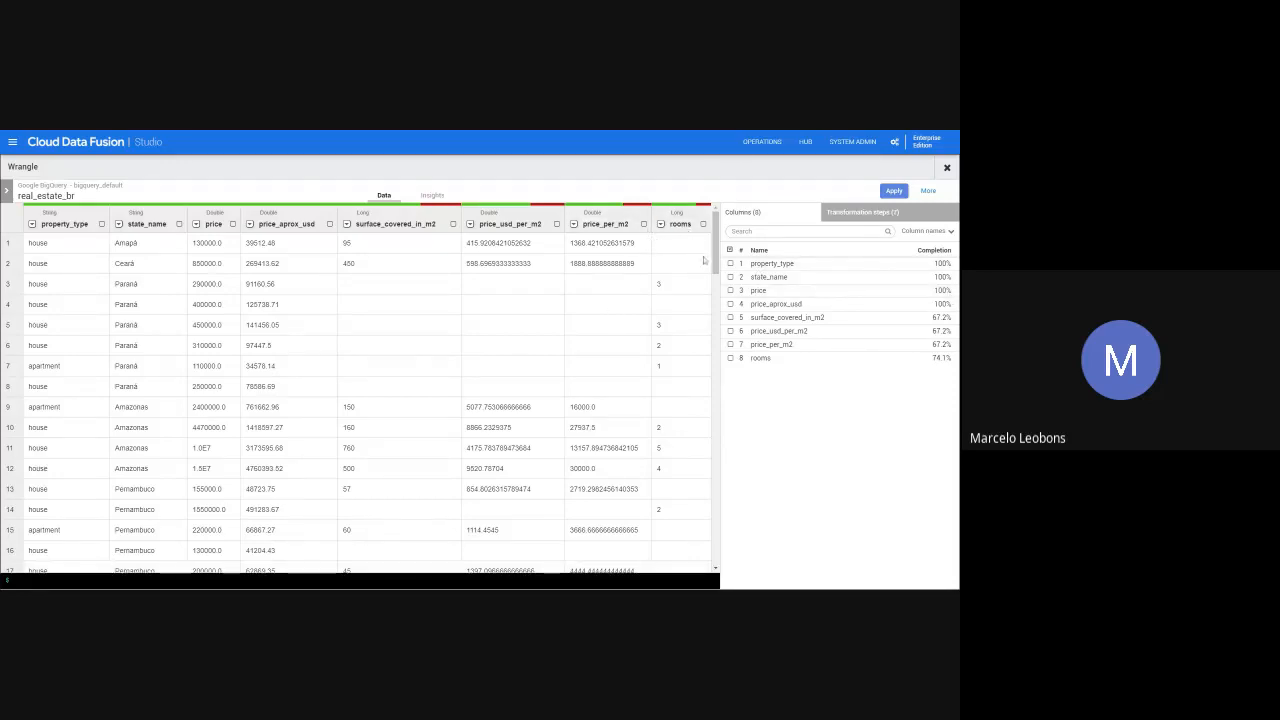
- Delete the rooms column, and remove that drop directive from the transformation steps
click(660, 225)
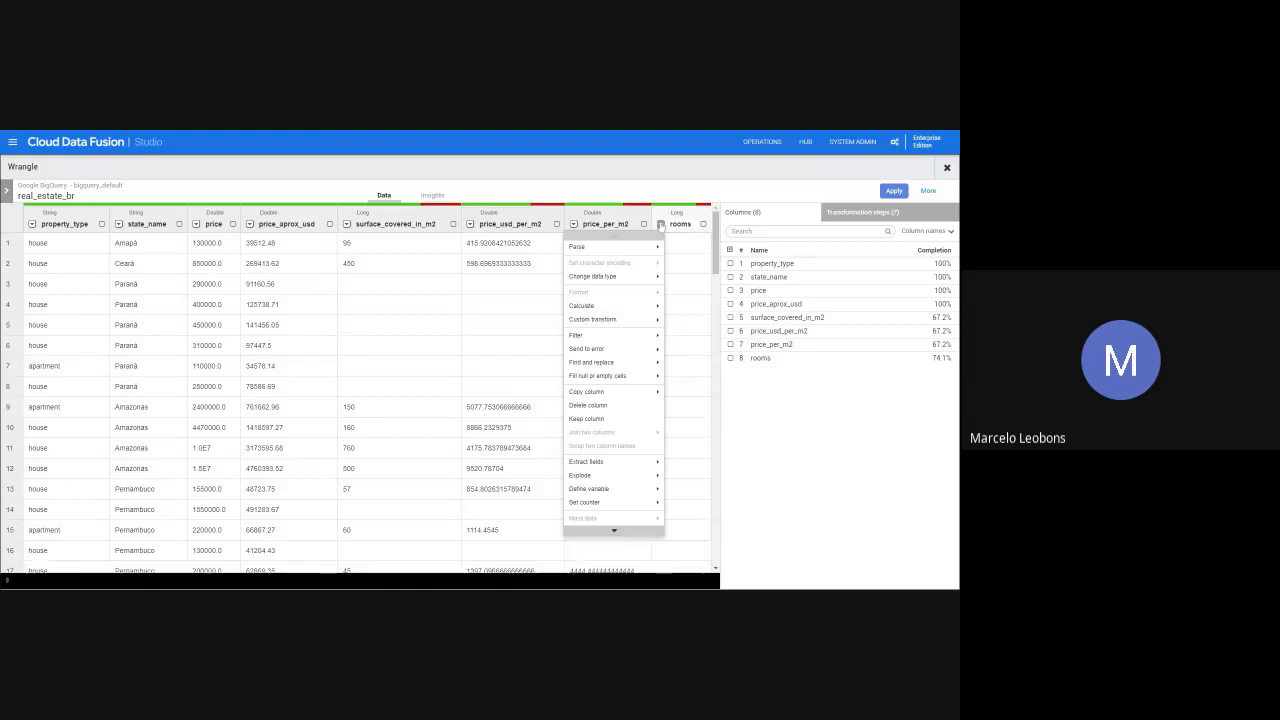
click(615, 409)
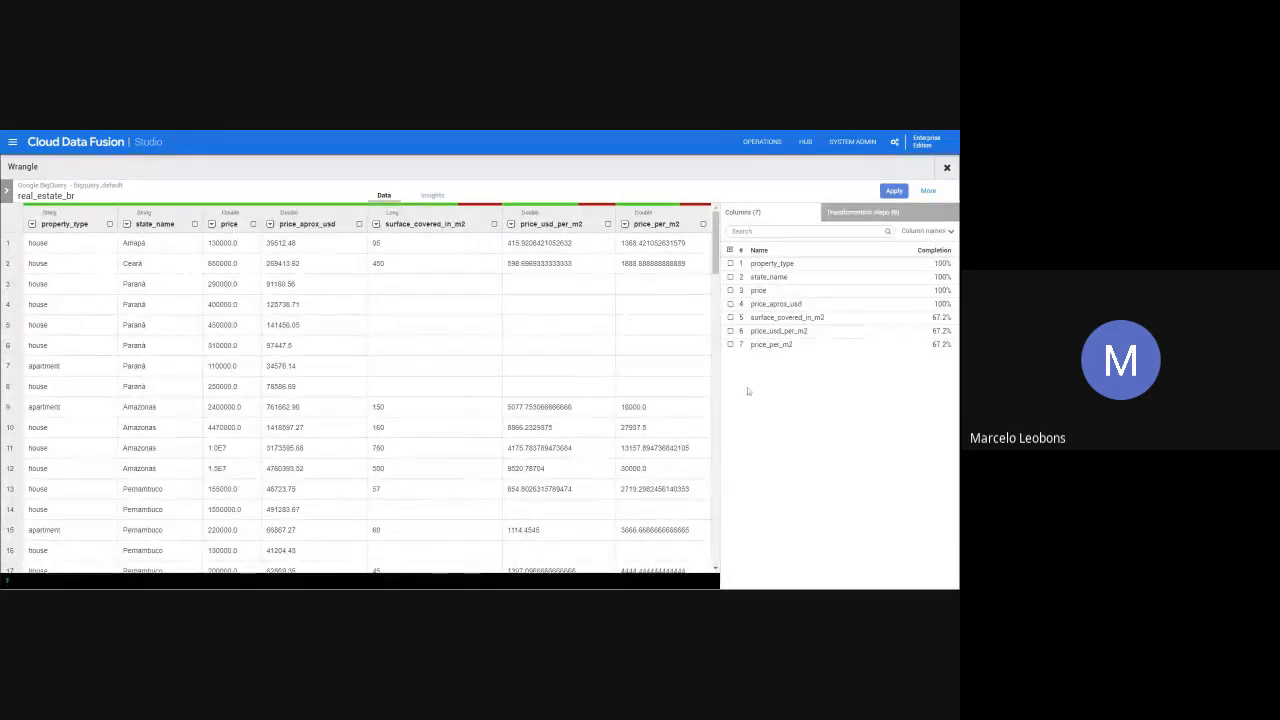
click(849, 211)
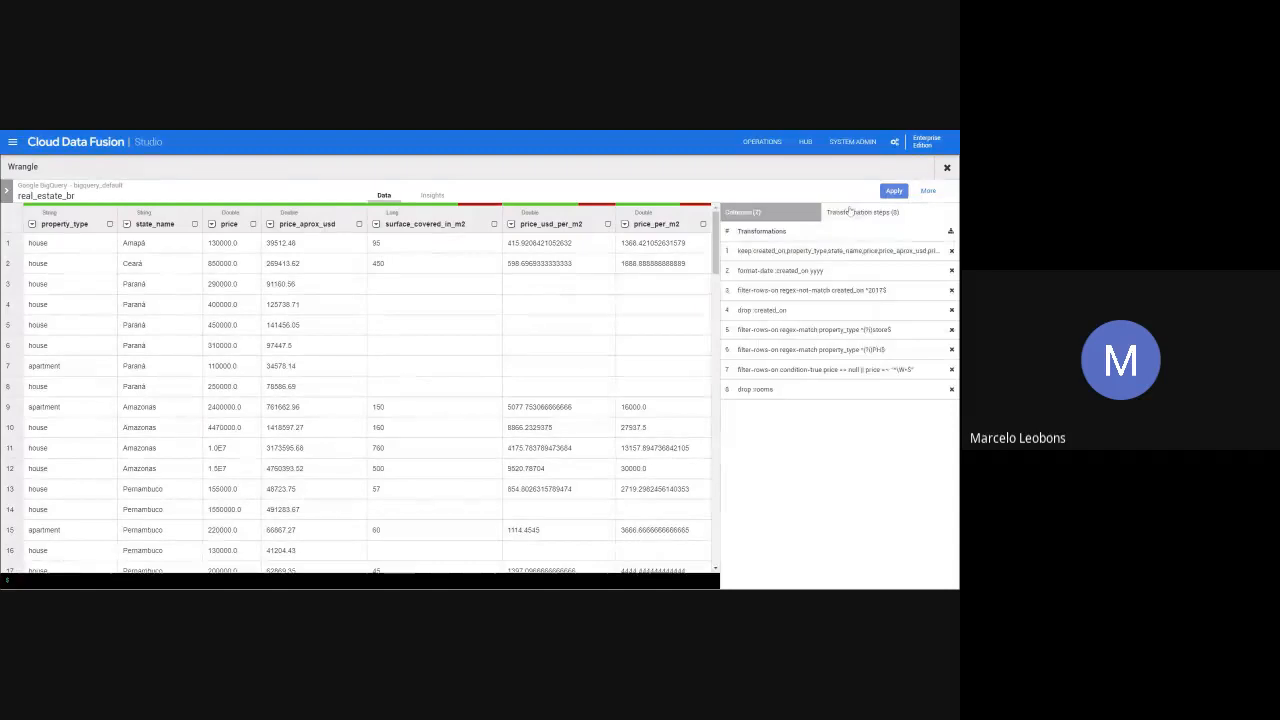
click(951, 390)
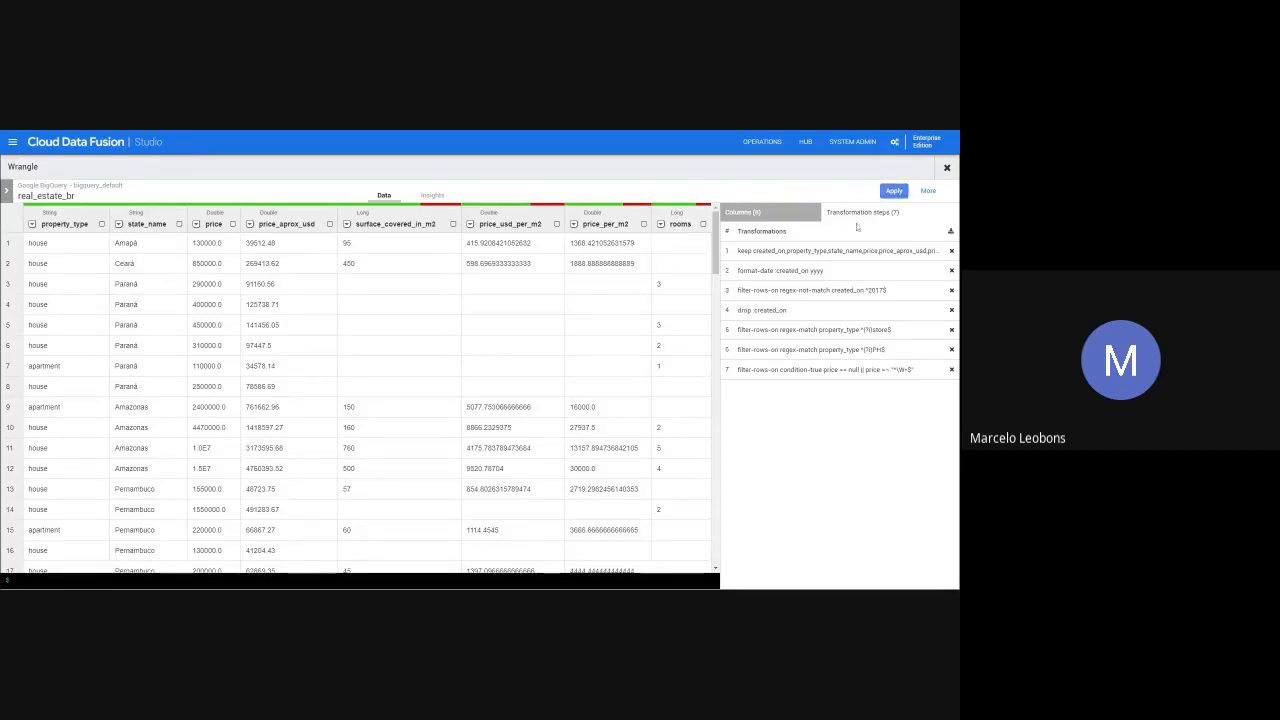
- Apply the transformation steps to the Wrangler stage's recipe and review its directives
click(895, 191)
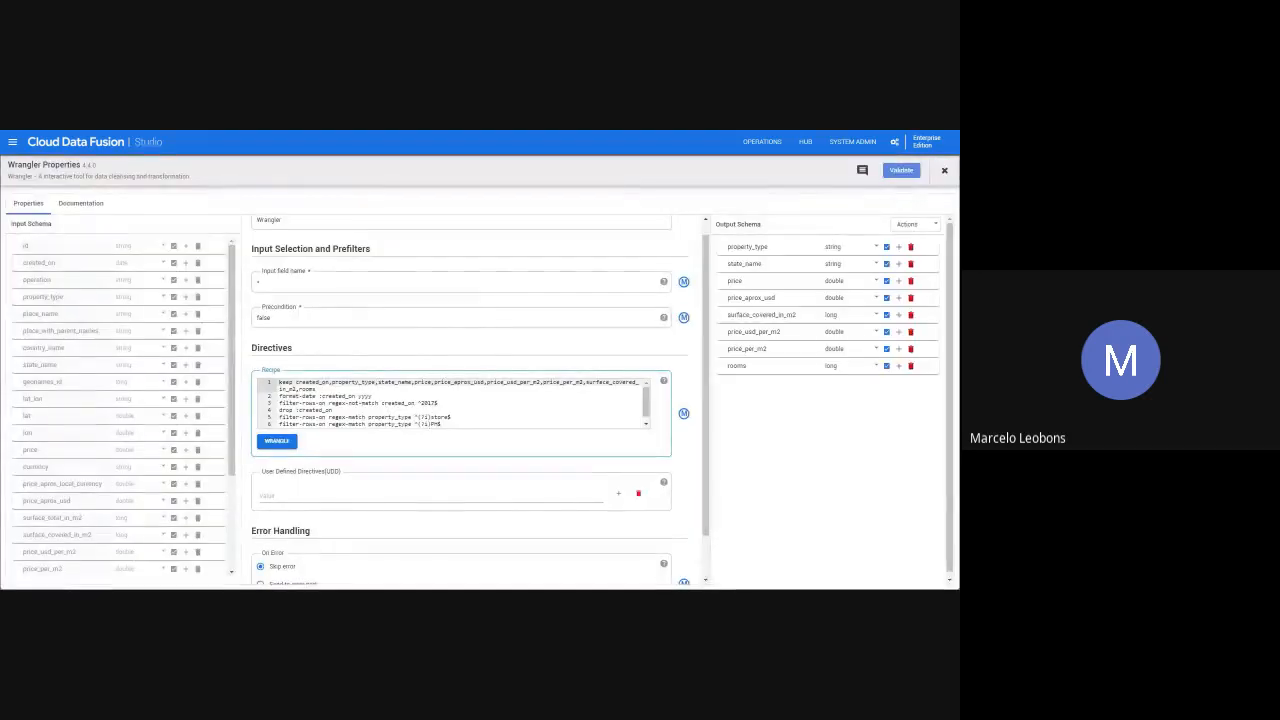
scroll(318, 380, down, 1)
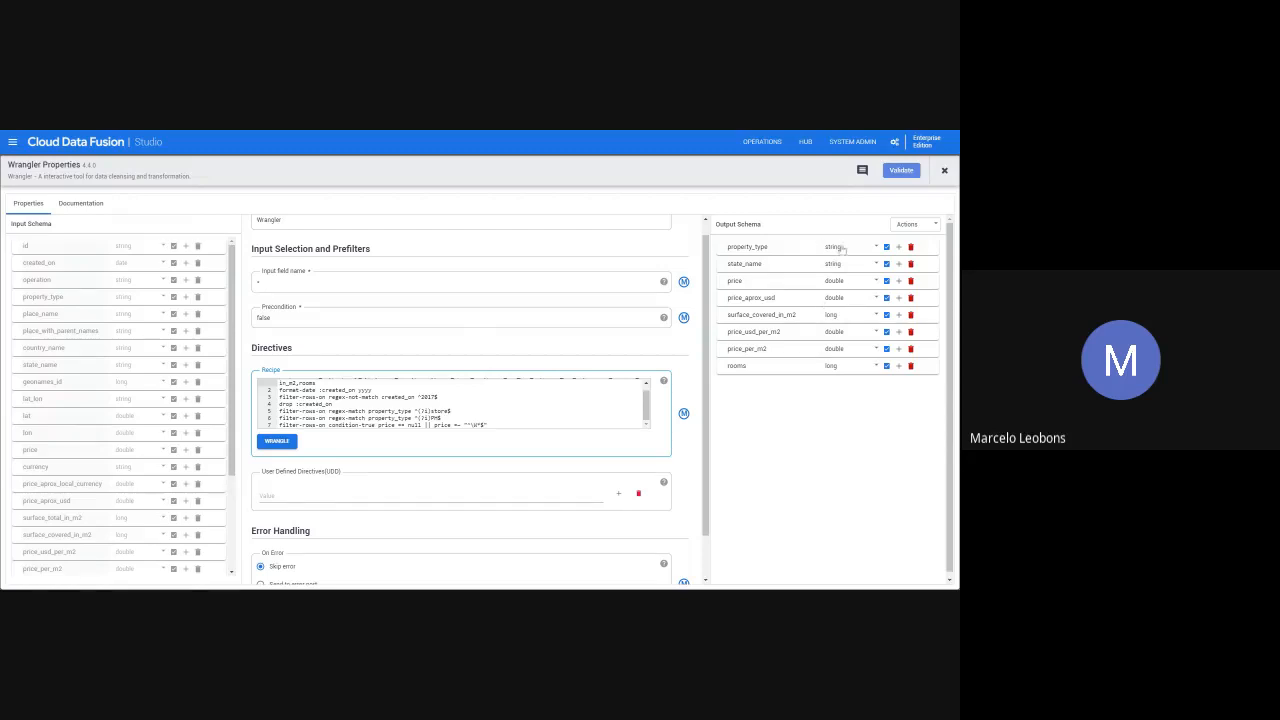
- Propagate the Wrangler's output schema, overwriting the existing schema, and validate the stage before closing its properties
click(930, 229)
click(915, 276)
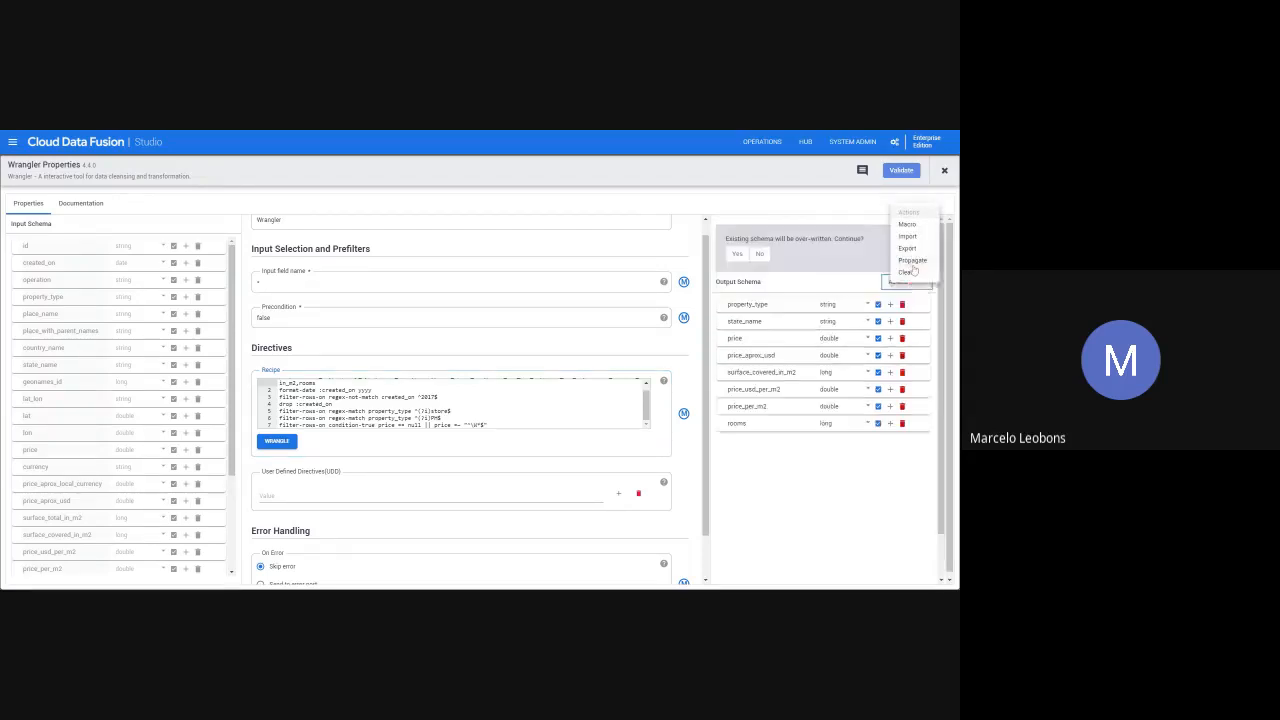
click(737, 255)
click(902, 171)
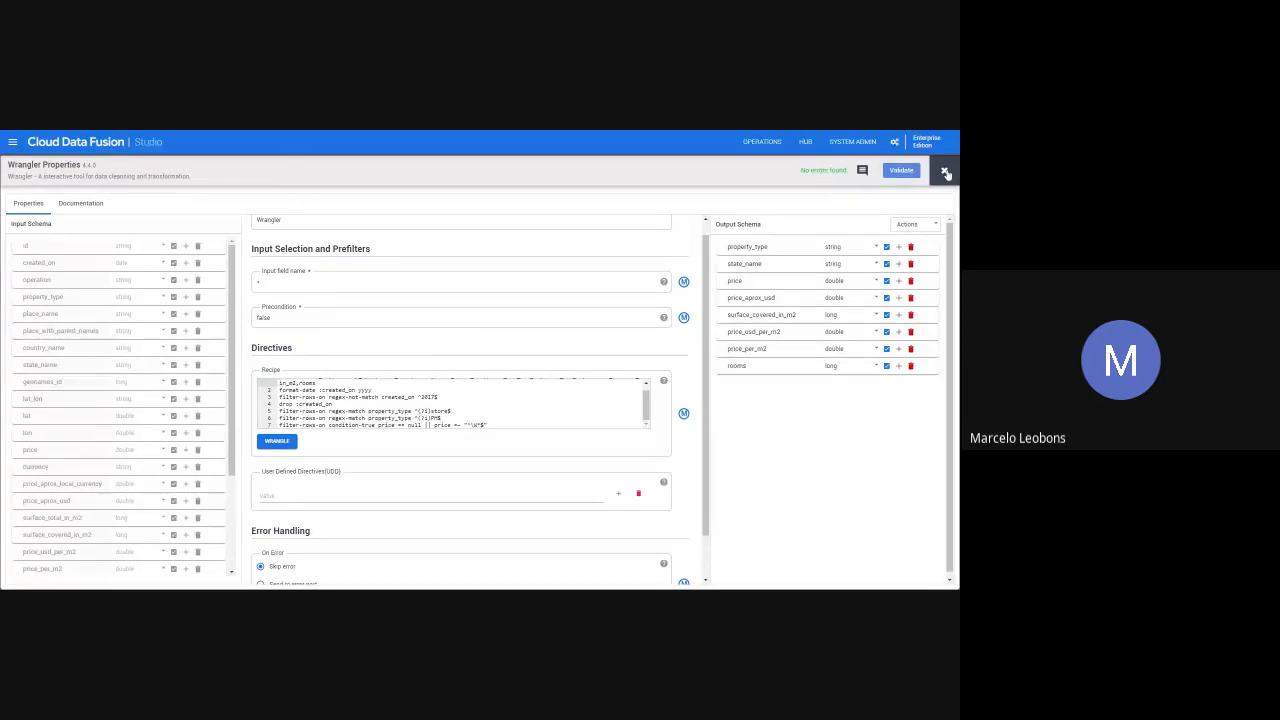
click(945, 173)
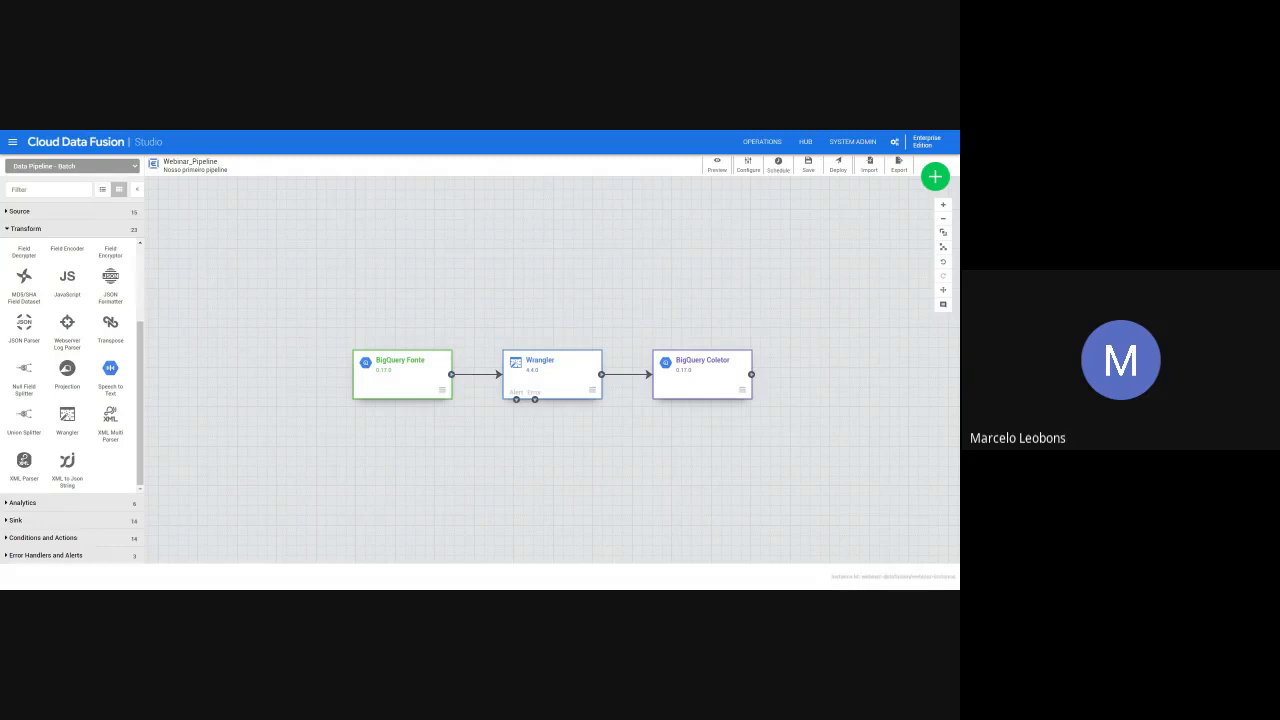
key(alt+Tab)
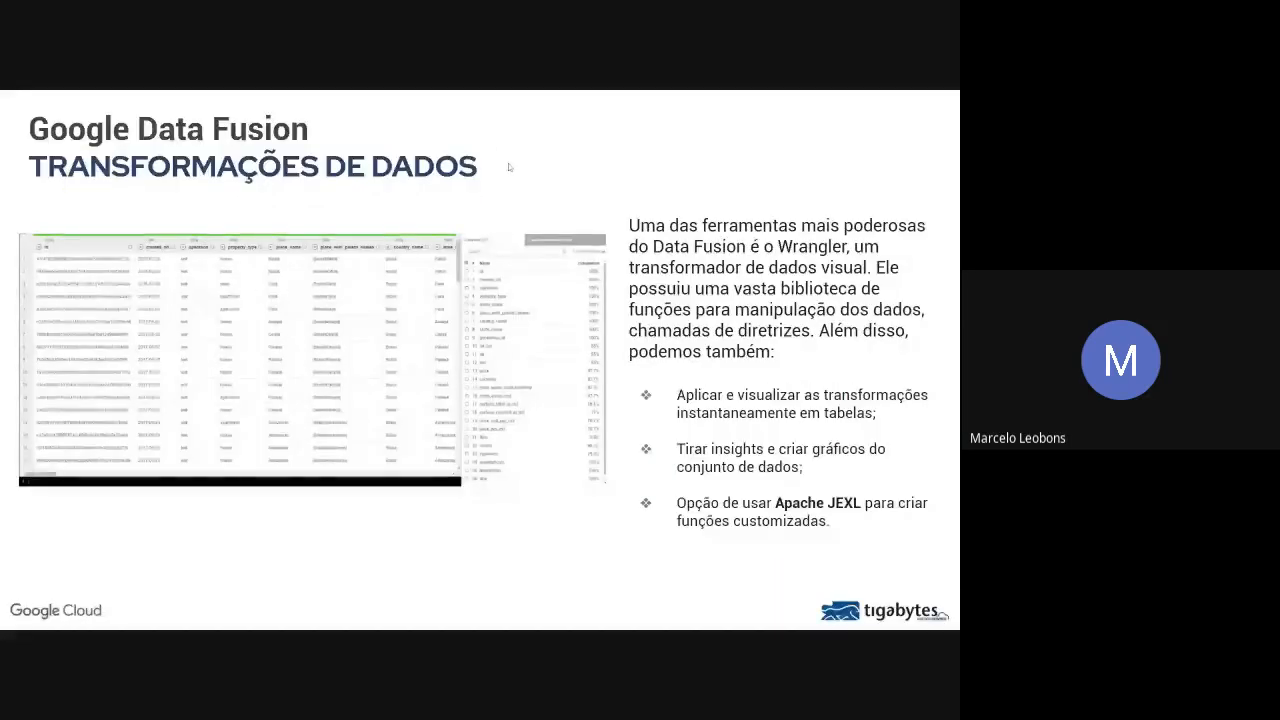
click(641, 195)
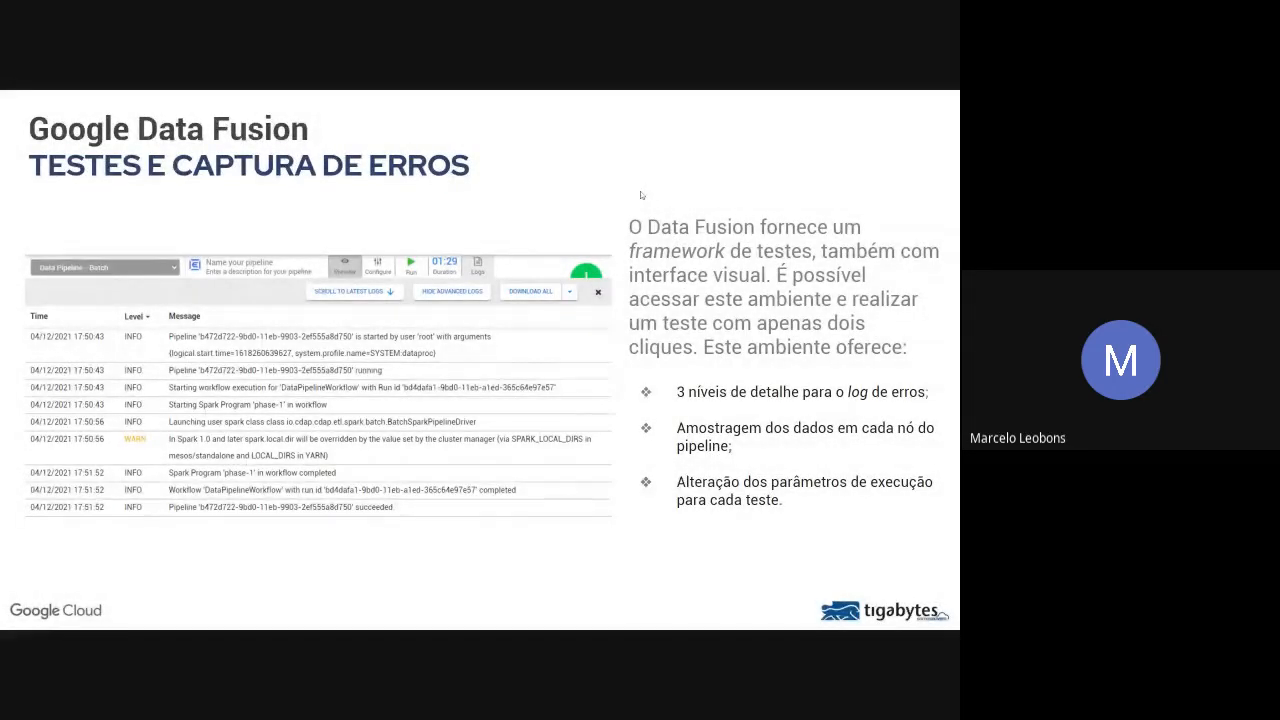
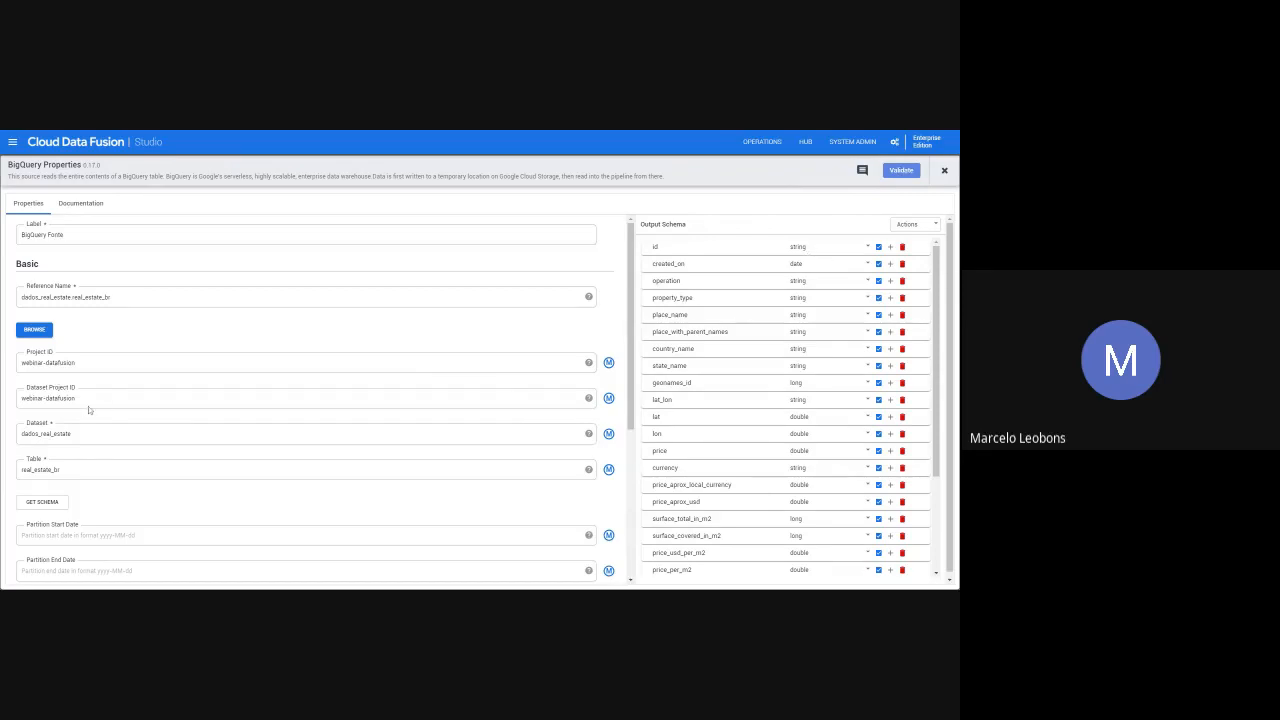
- In the BigQuery source's output schema, set the rooms field's type to string, disallow null values for it, and close the properties
scroll(790, 400, down, 1)
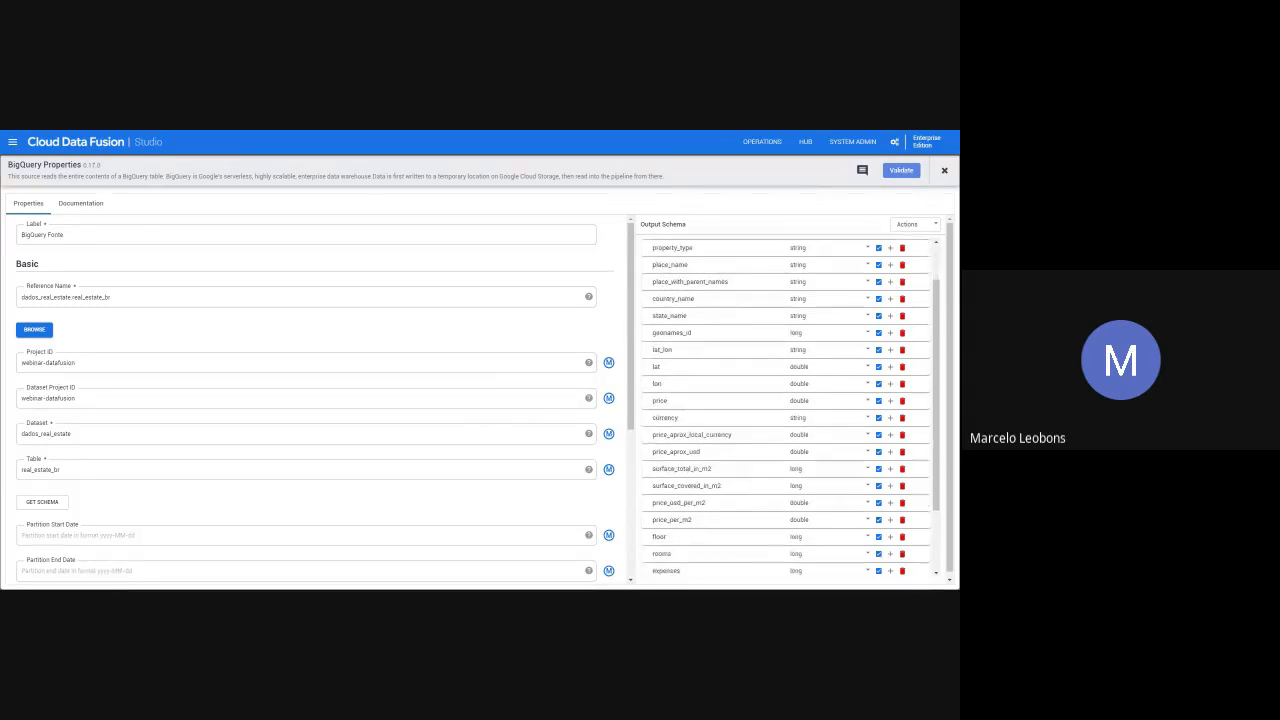
scroll(798, 518, down, 2)
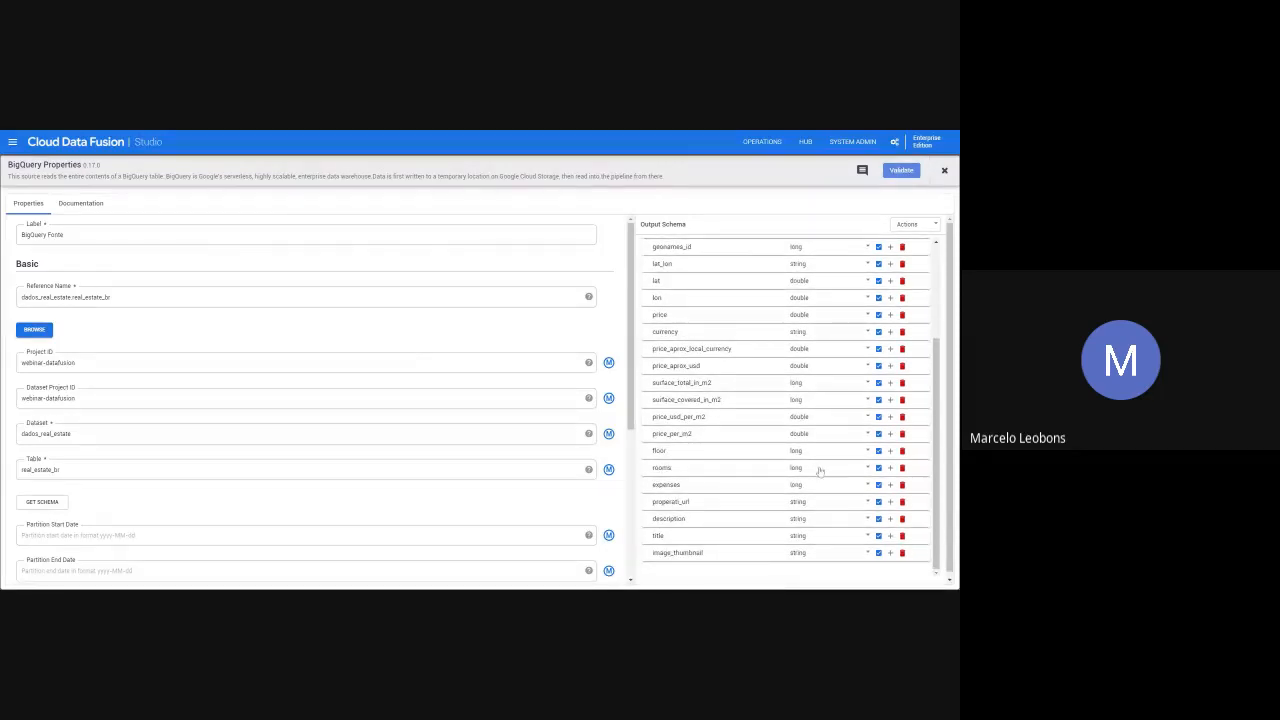
click(816, 467)
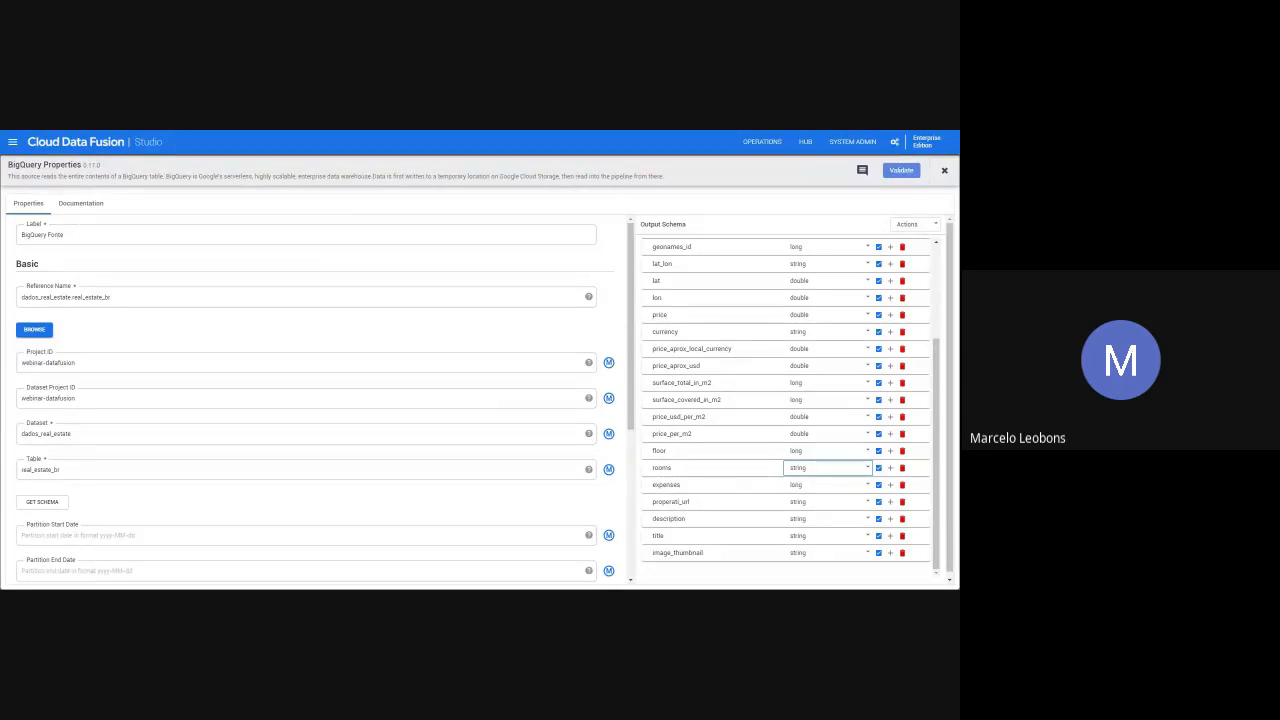
click(829, 425)
click(878, 468)
click(943, 174)
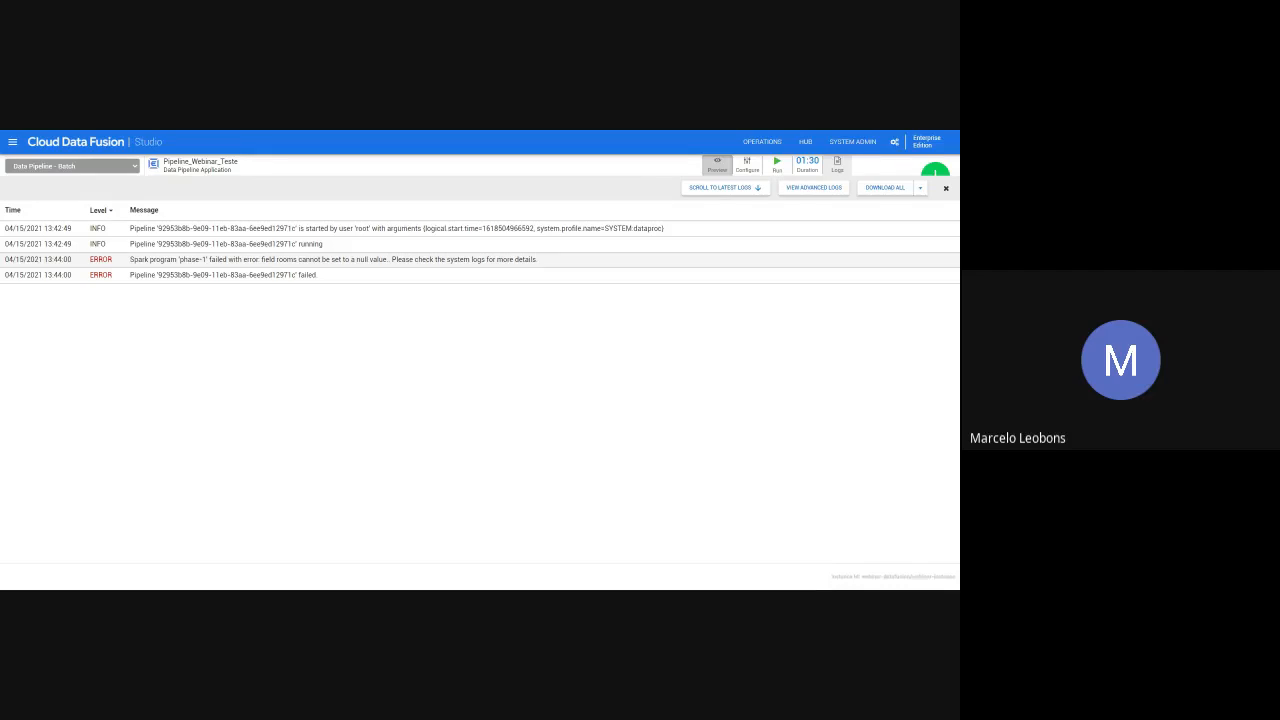
- Examine the rooms field error in the preview run's logs, including the advanced log entries
drag(260, 259, 390, 259)
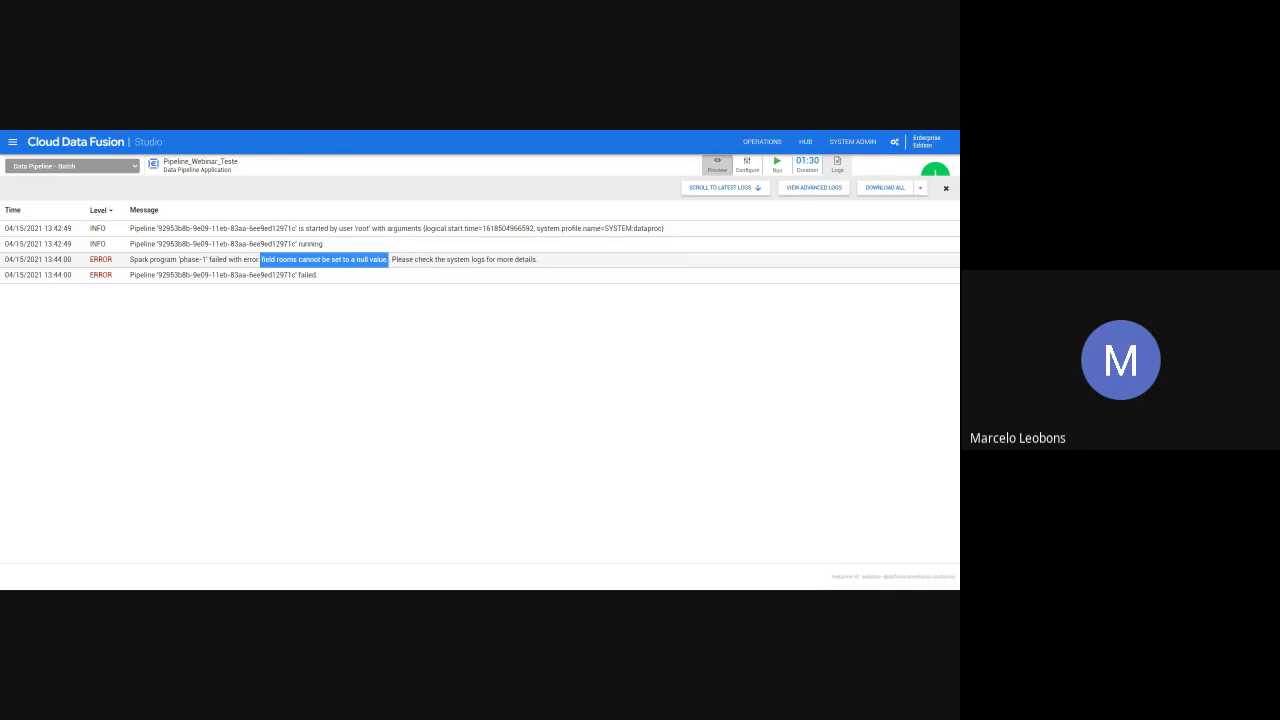
click(390, 260)
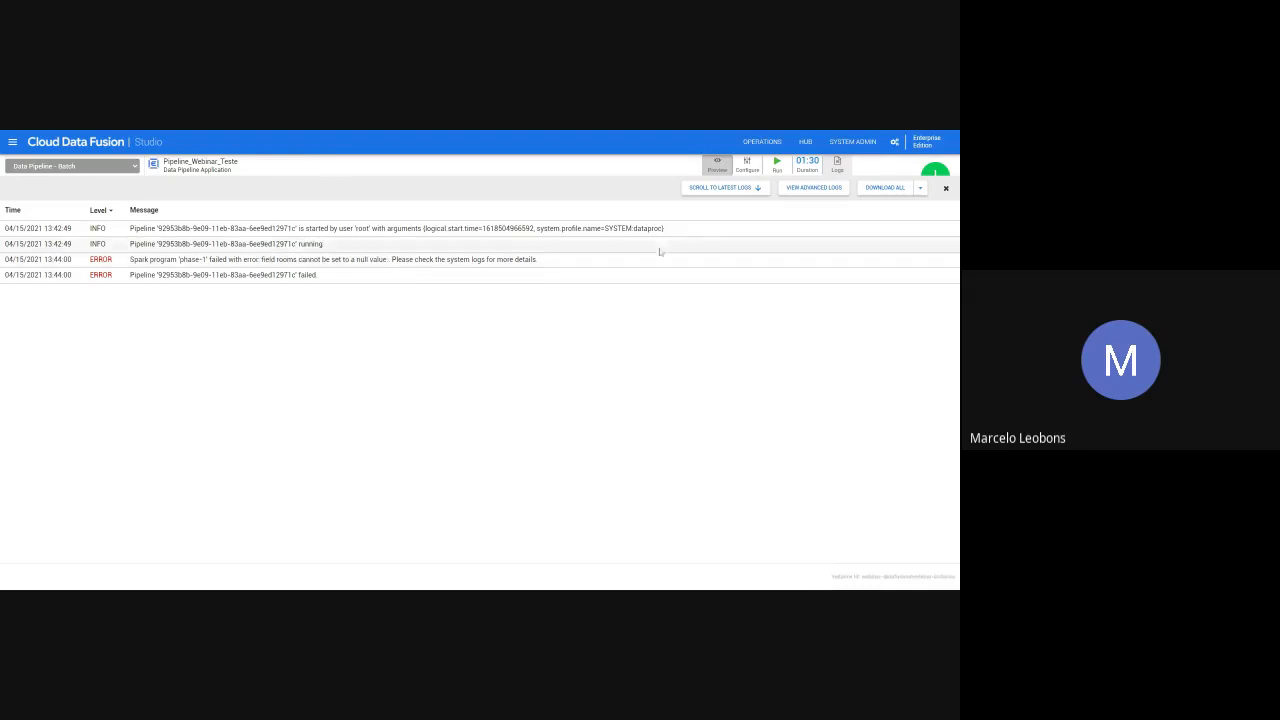
click(818, 192)
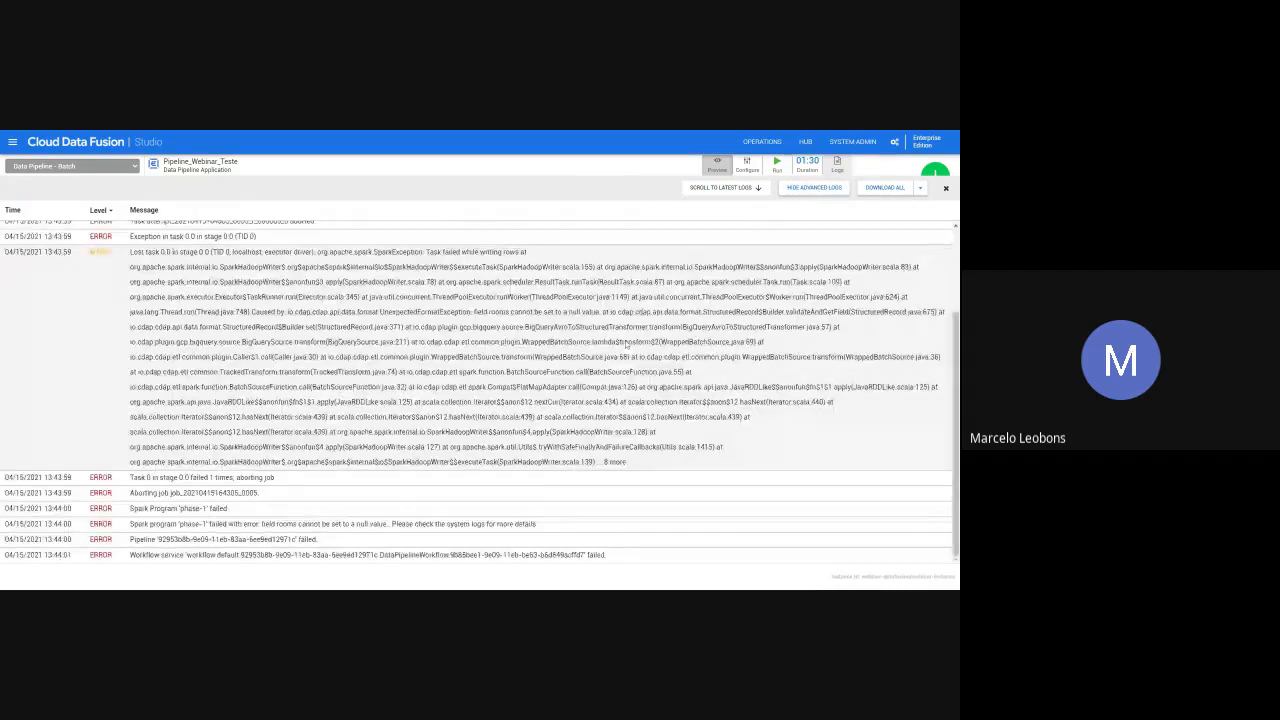
scroll(626, 344, up, 2)
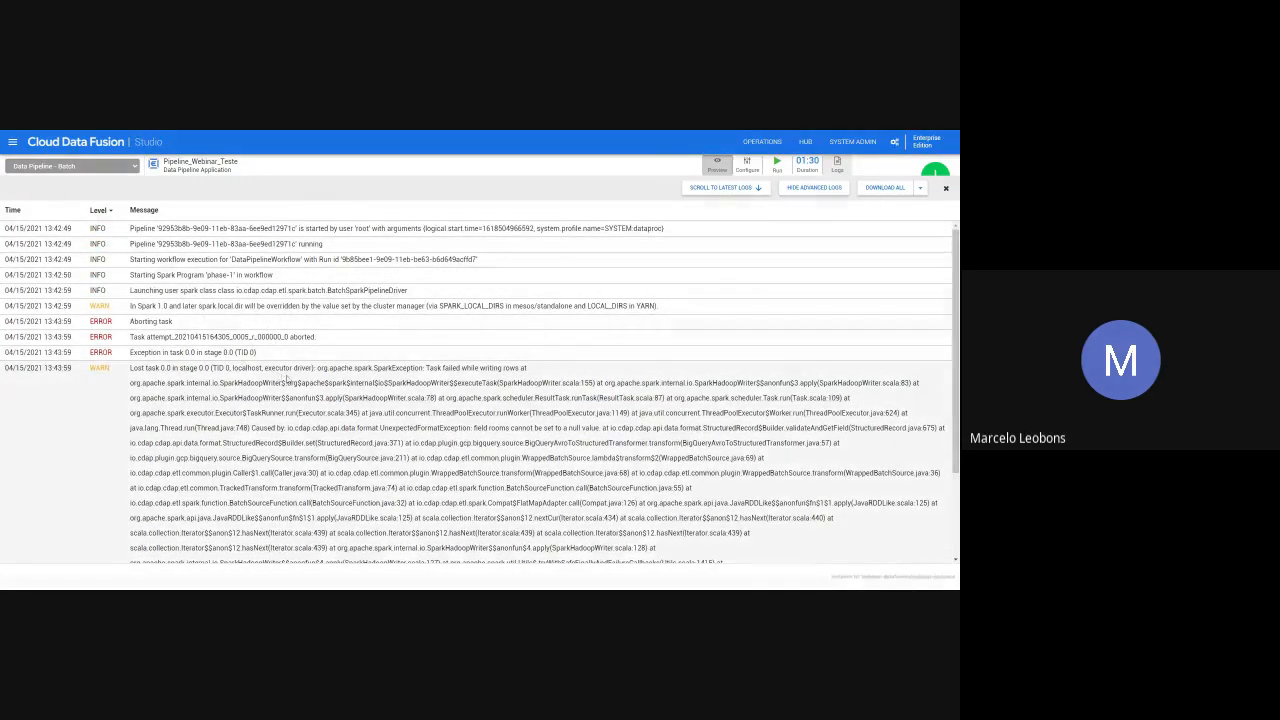
scroll(288, 378, down, 2)
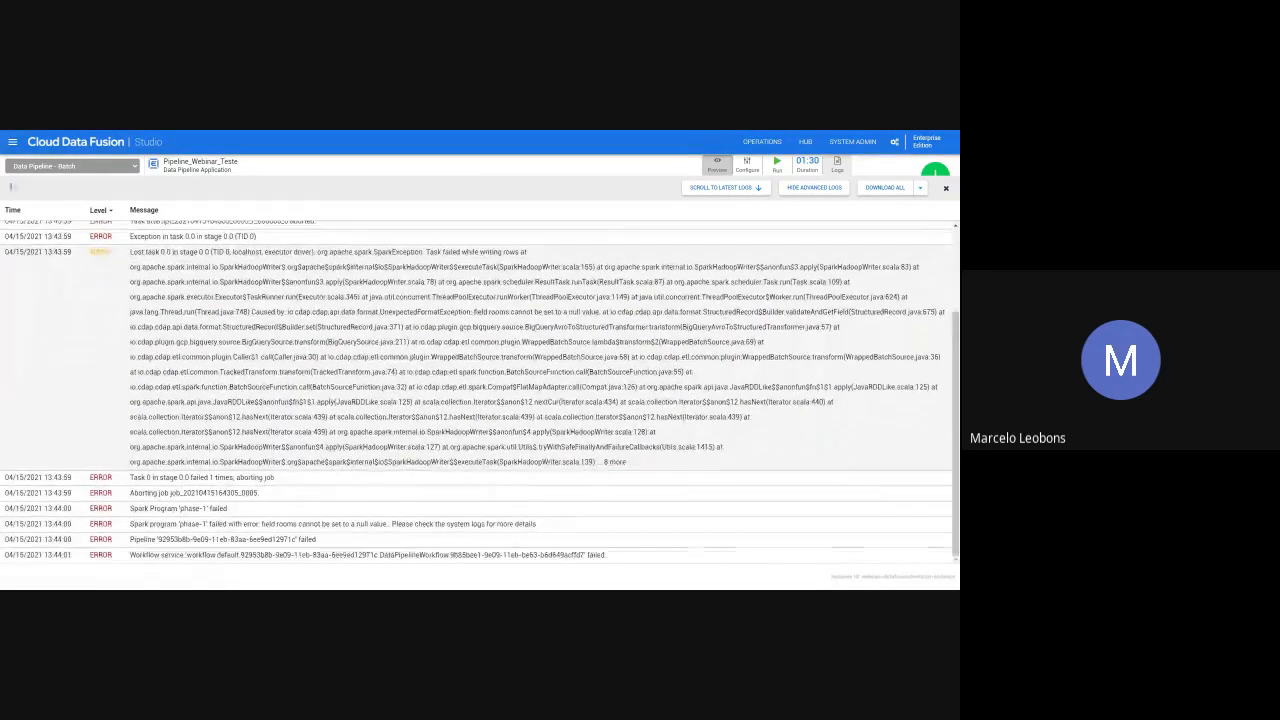
scroll(586, 301, up, 1)
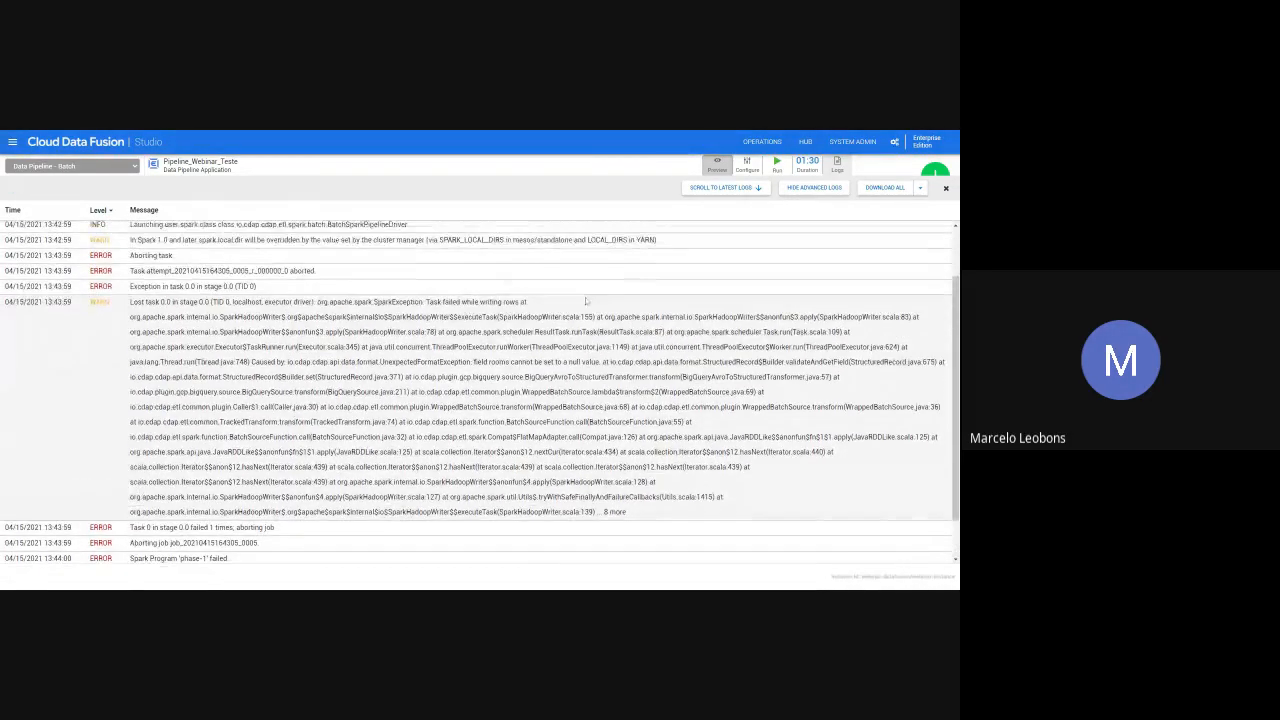
scroll(610, 295, up, 2)
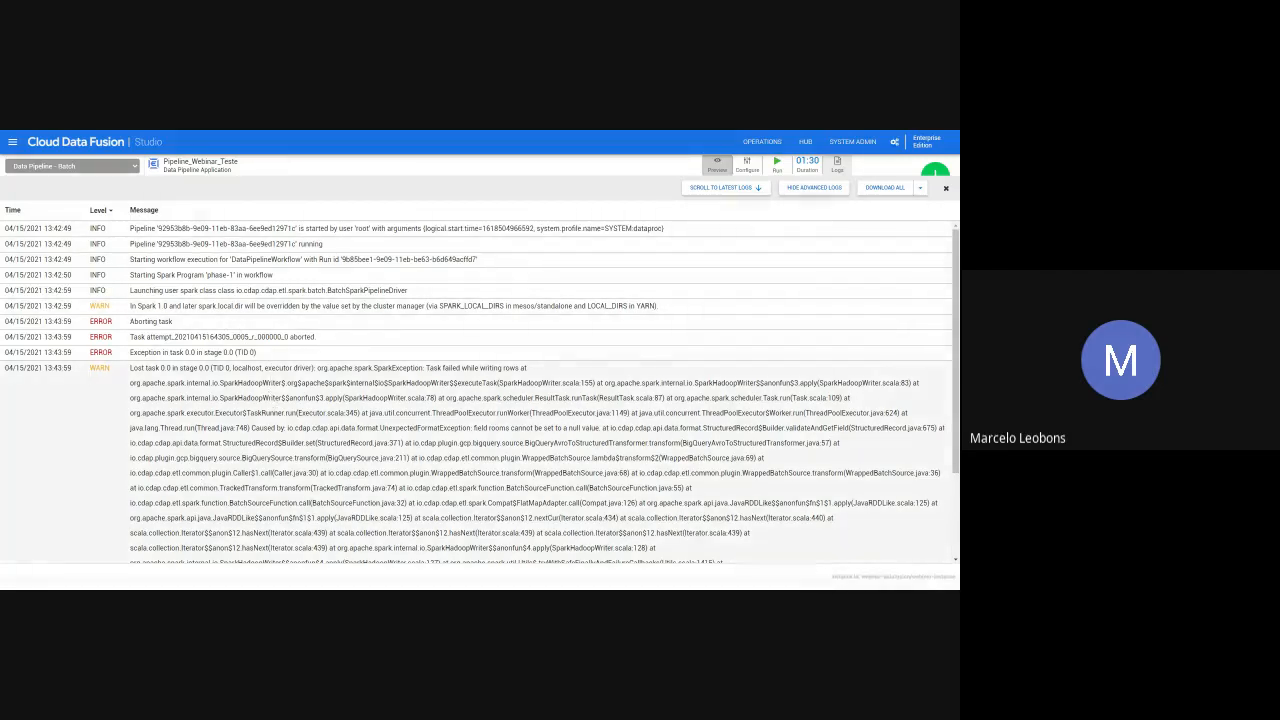
- Check the log download options and examine the full Spark exception message before hiding the advanced logs
click(921, 189)
click(918, 210)
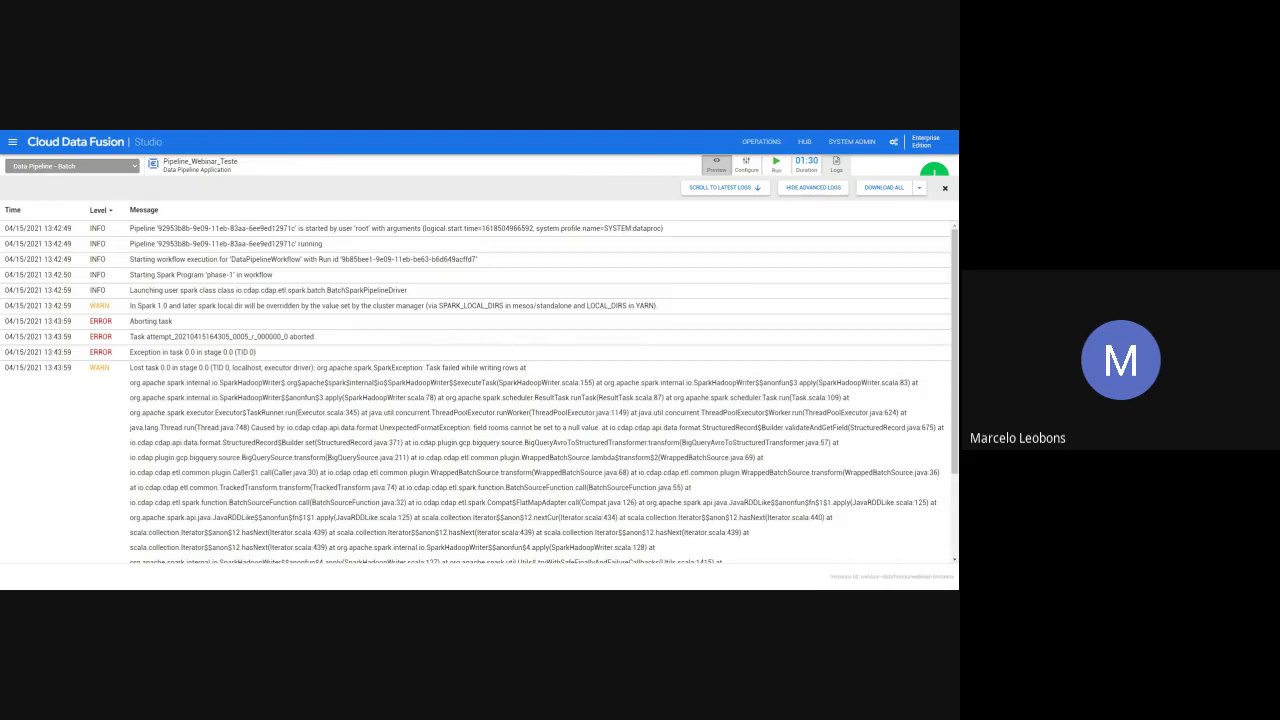
scroll(131, 319, down, 1)
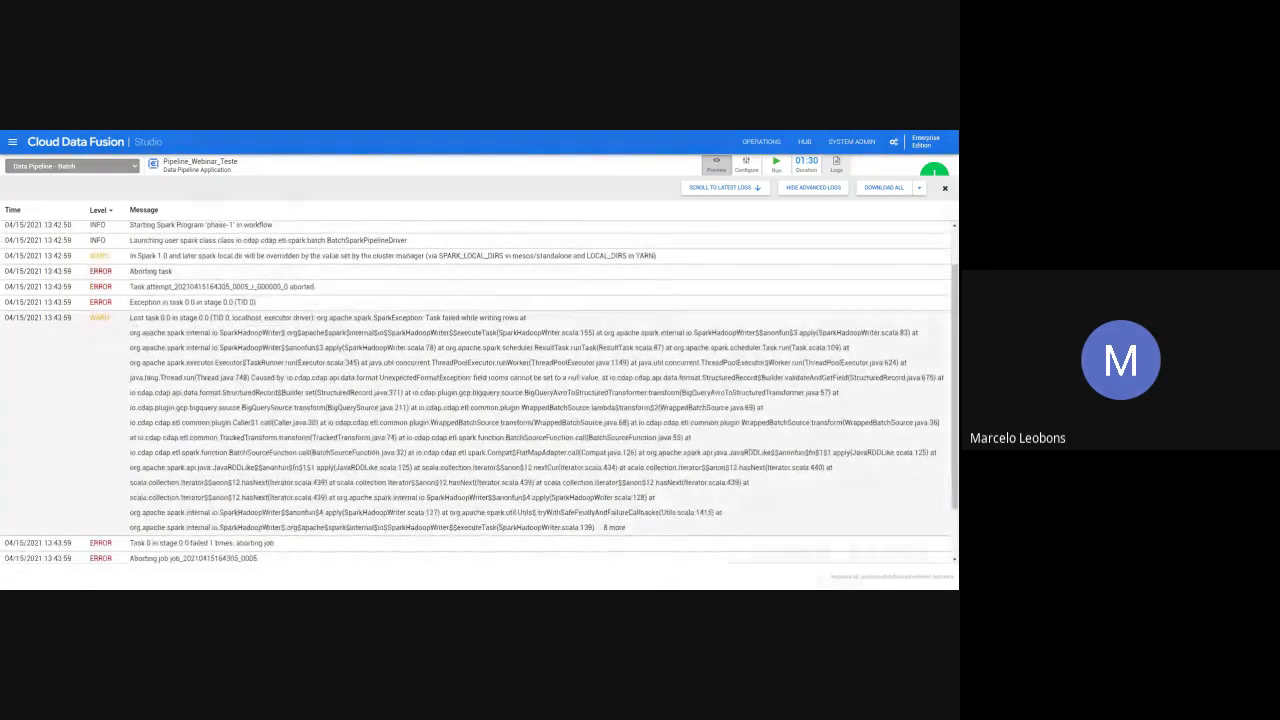
mouse_move(131, 319)
mouse_down()
mouse_move(248, 452)
mouse_move(668, 527)
mouse_up()
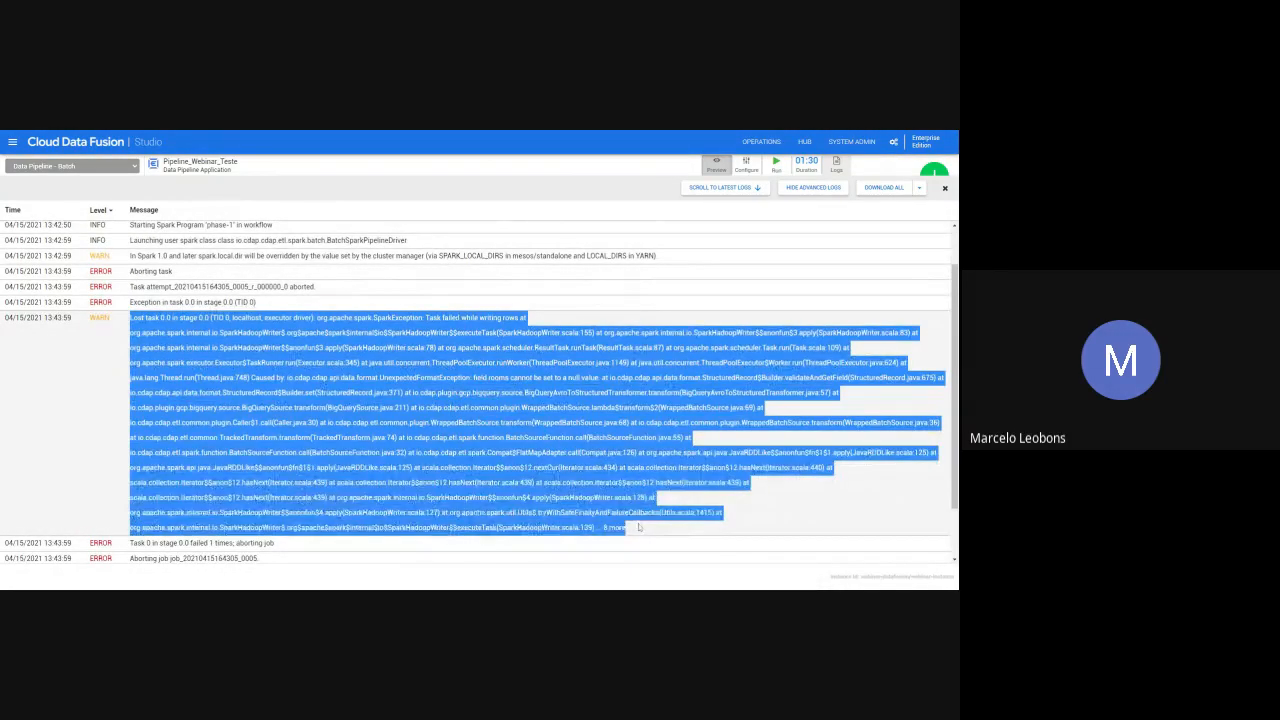
click(604, 448)
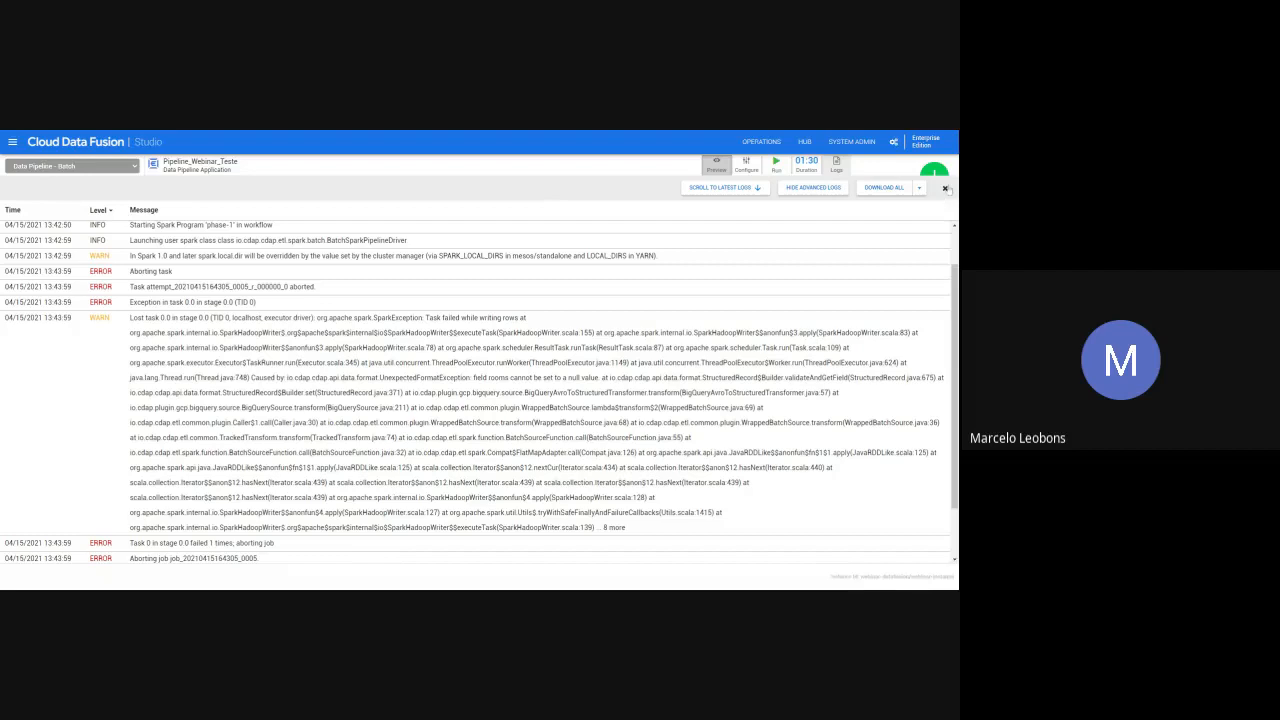
click(822, 188)
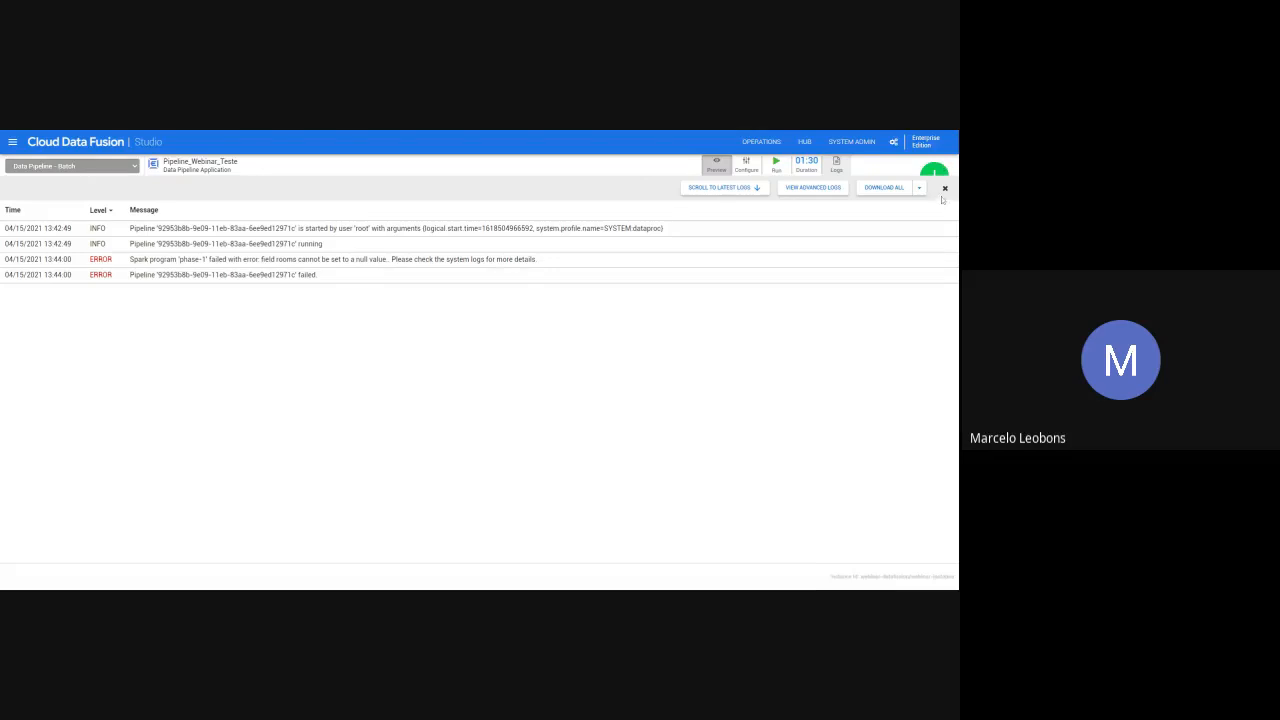
- Review the test pipeline's runtime arguments, number of preview records and engine options, closing the configuration without changes
click(748, 165)
click(748, 165)
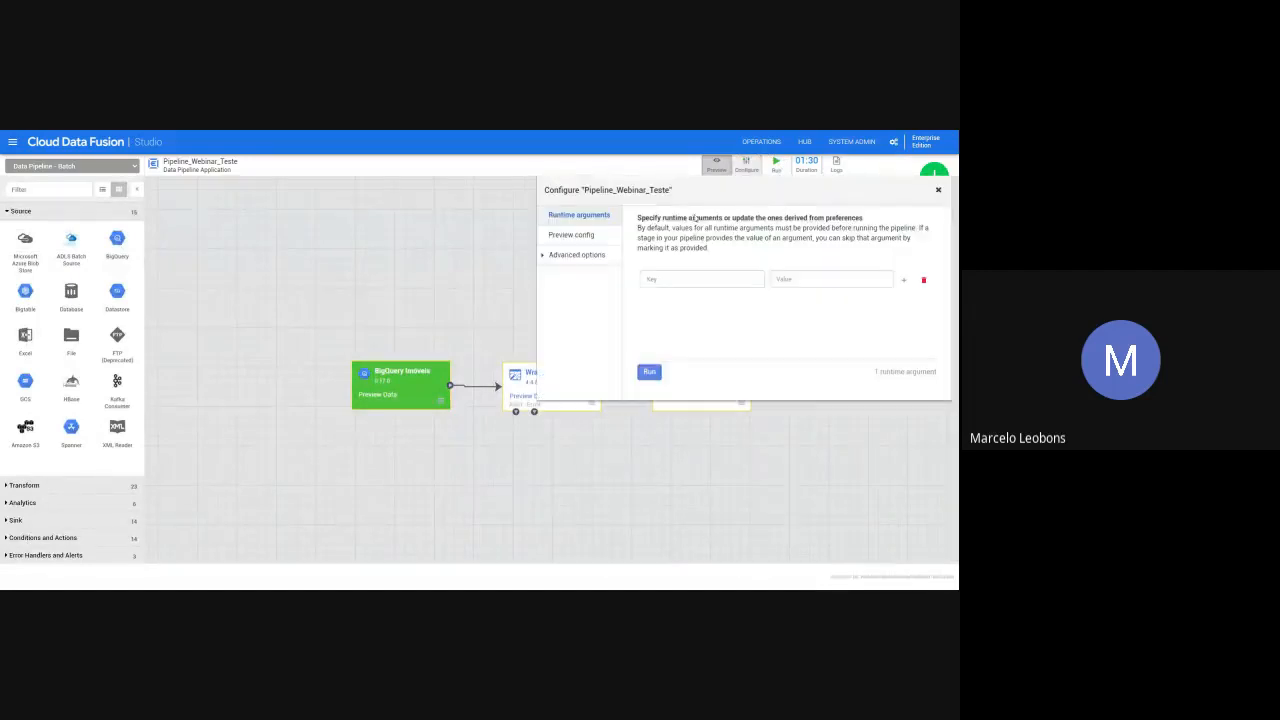
click(604, 238)
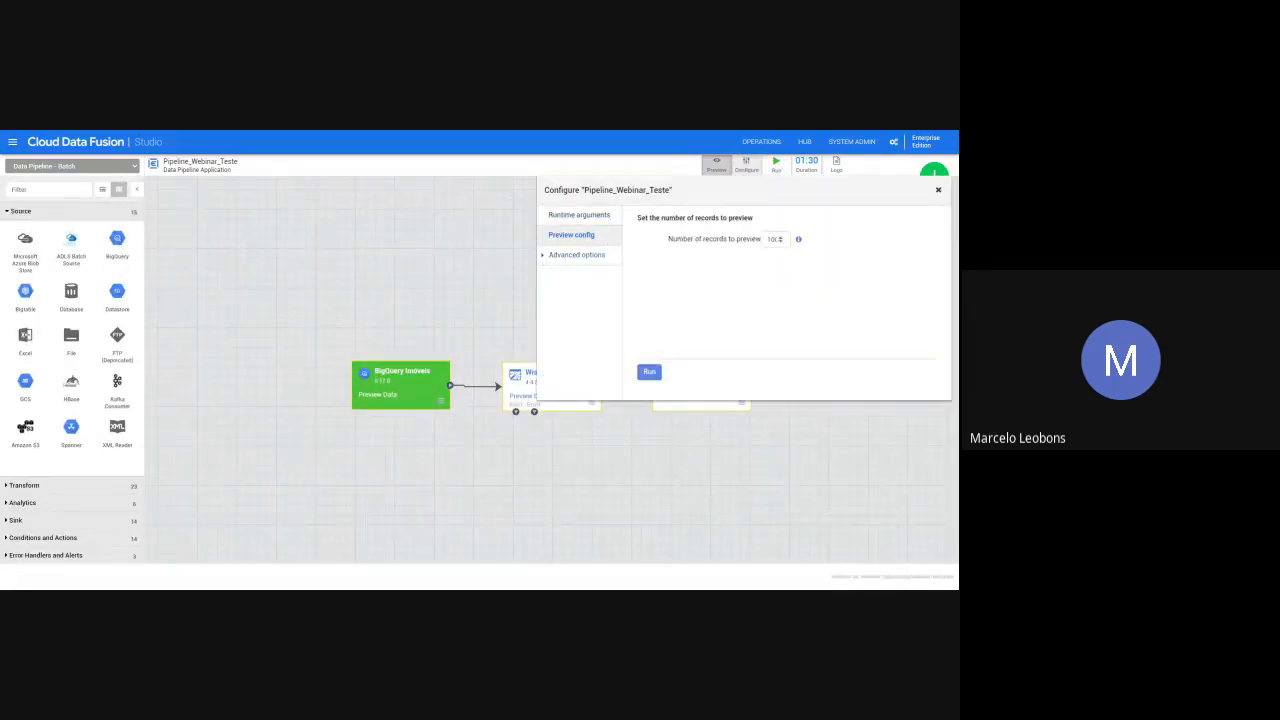
click(562, 258)
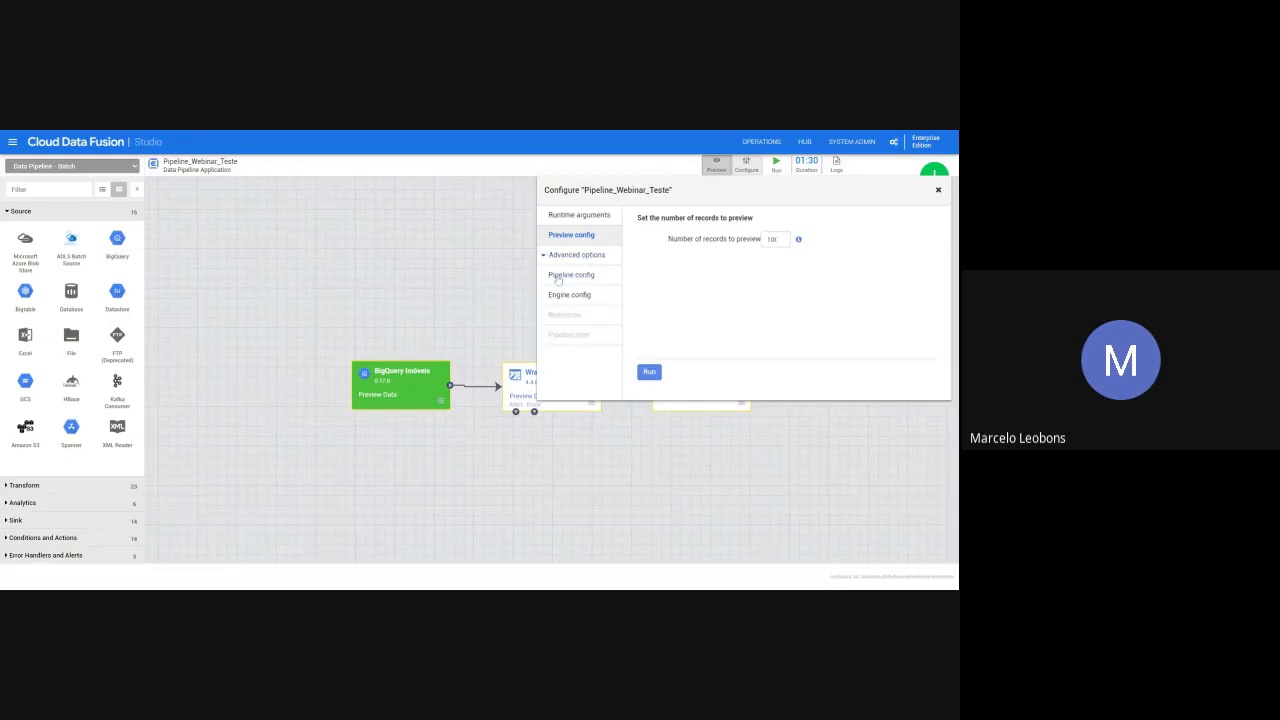
click(572, 295)
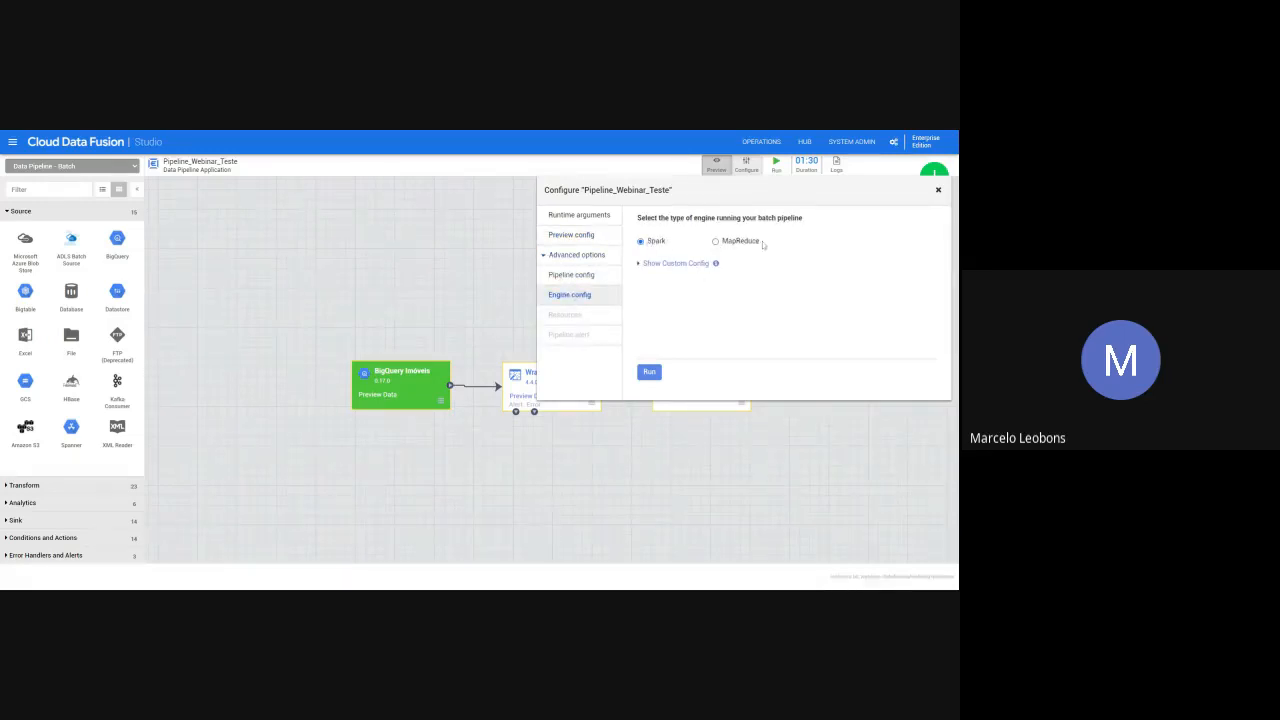
click(939, 190)
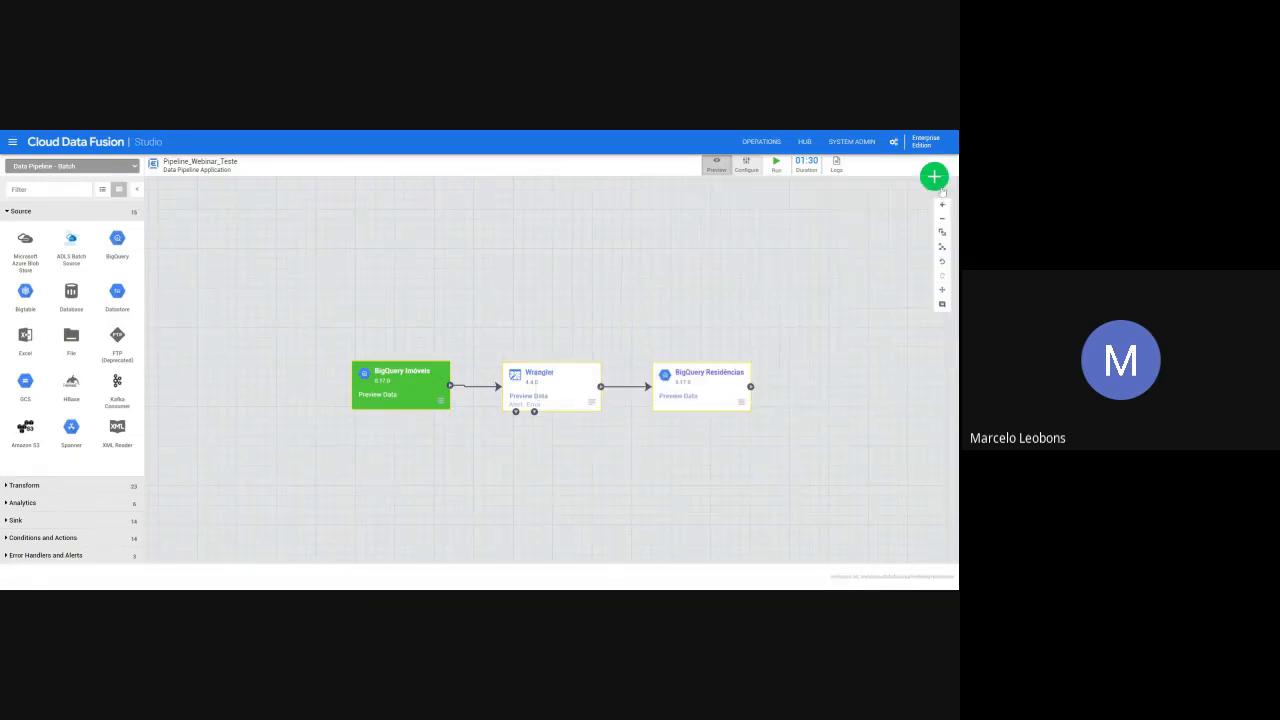
- Examine the Wrangler stage's preview input and output records in table view and record by record
click(539, 397)
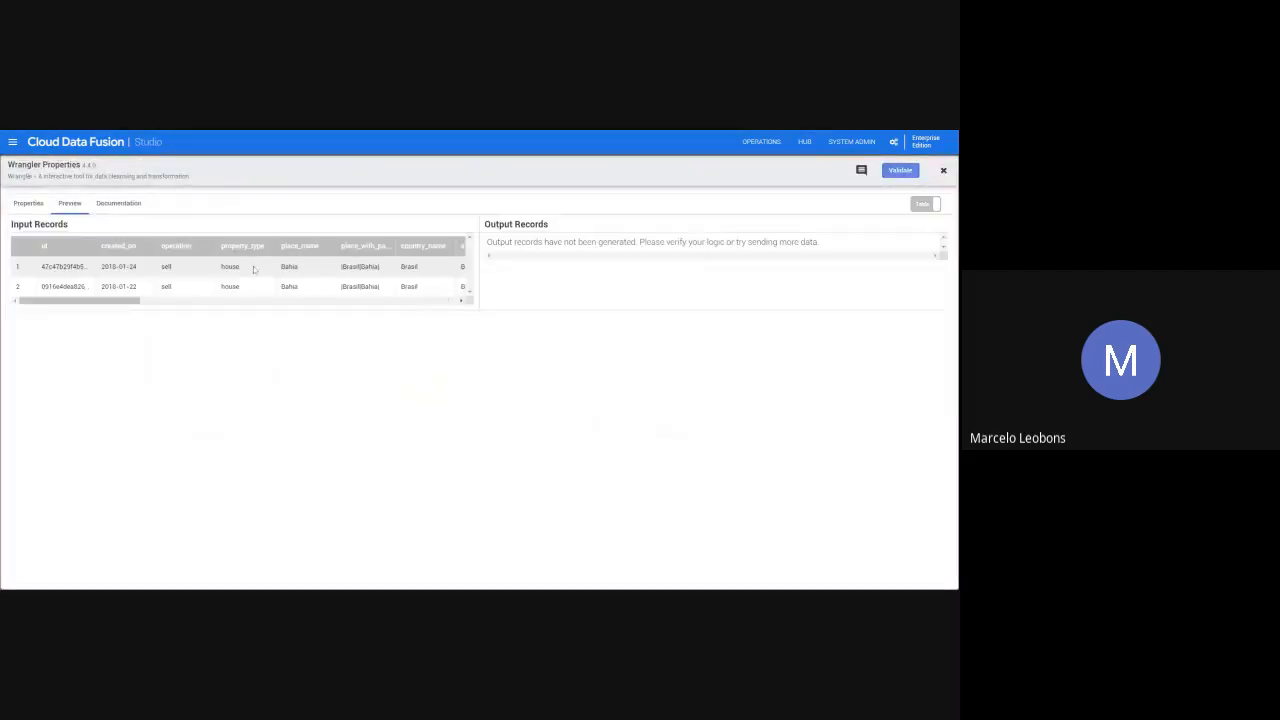
mouse_move(104, 303)
mouse_down()
mouse_move(145, 304)
mouse_move(105, 303)
mouse_up()
mouse_move(77, 300)
mouse_down()
mouse_move(144, 305)
mouse_move(76, 304)
mouse_up()
click(936, 204)
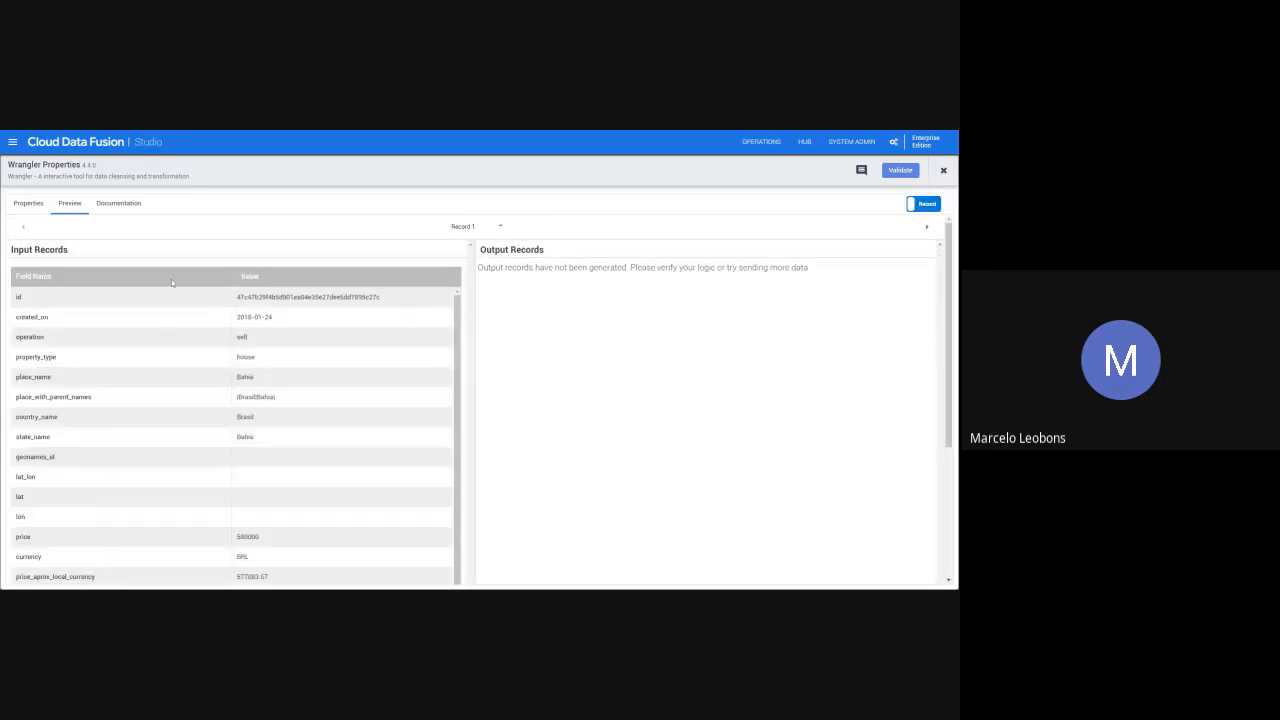
scroll(298, 350, down, 1)
scroll(336, 443, up, 1)
click(941, 169)
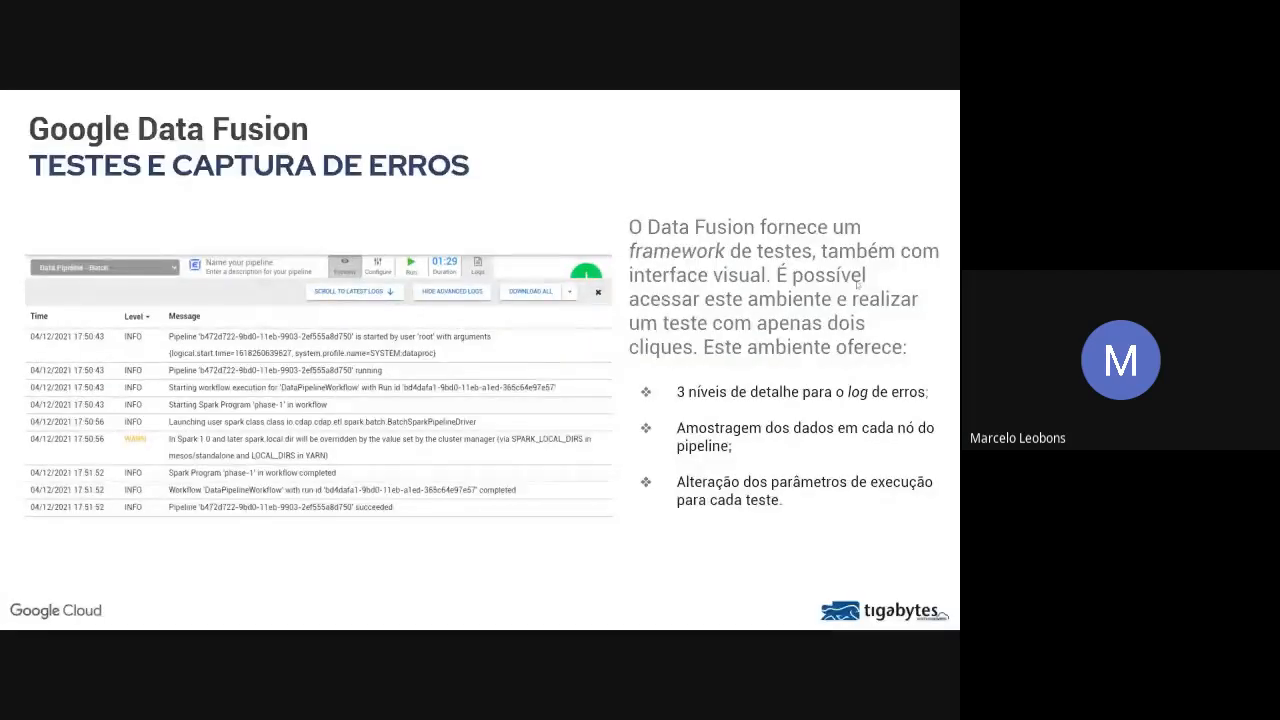
key(Right)
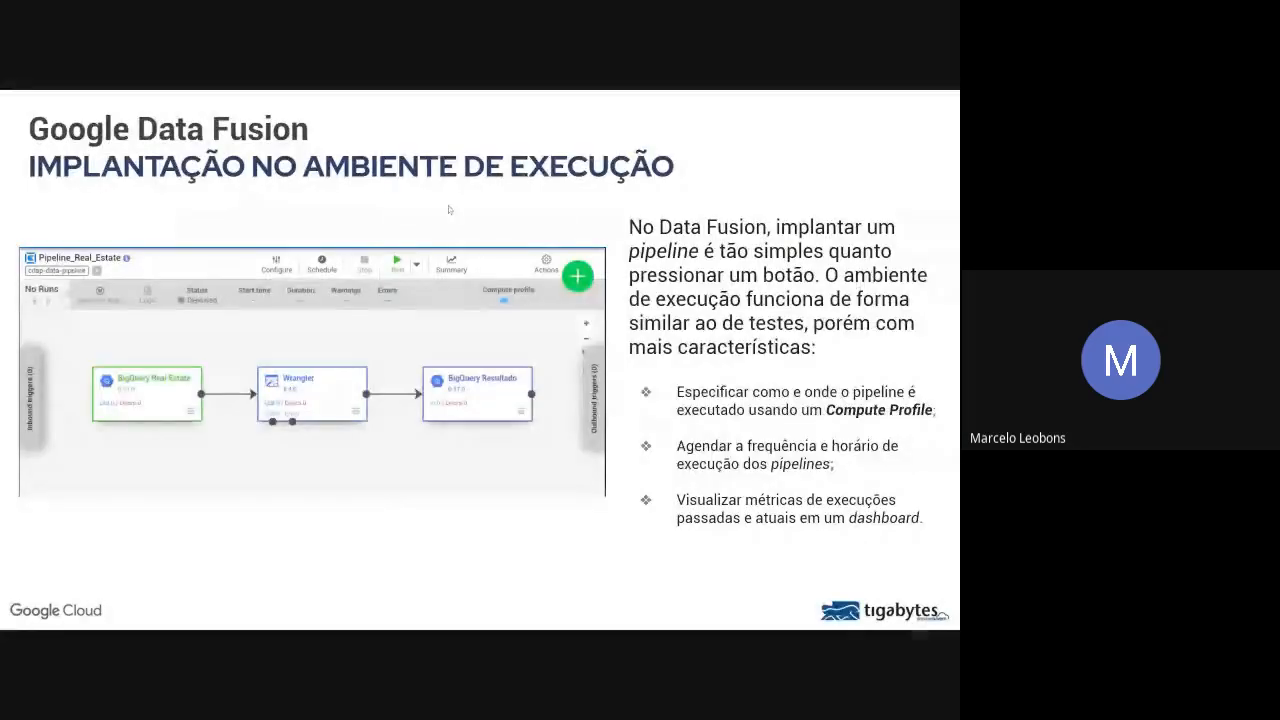